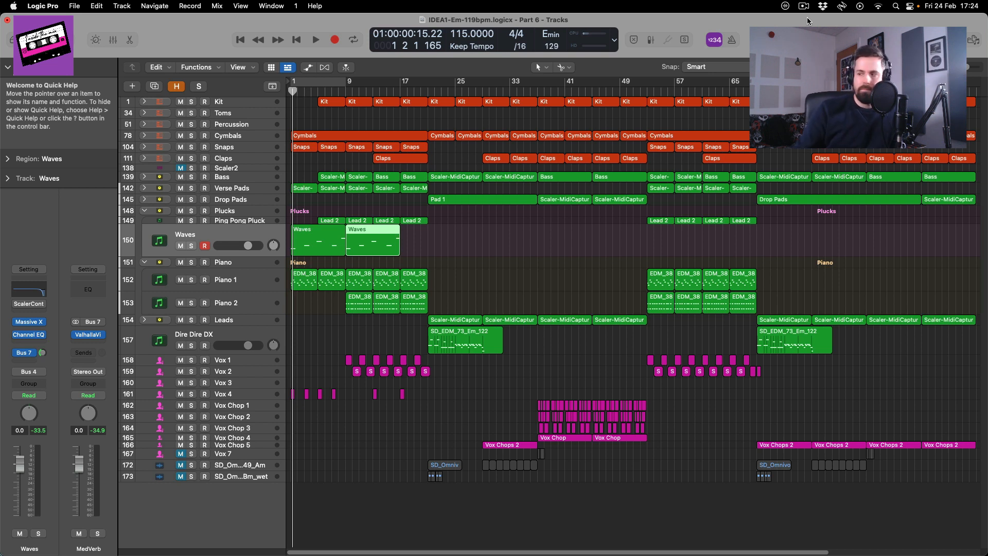
- Play the arrangement from the start through the first drop and stop playback
key(space)
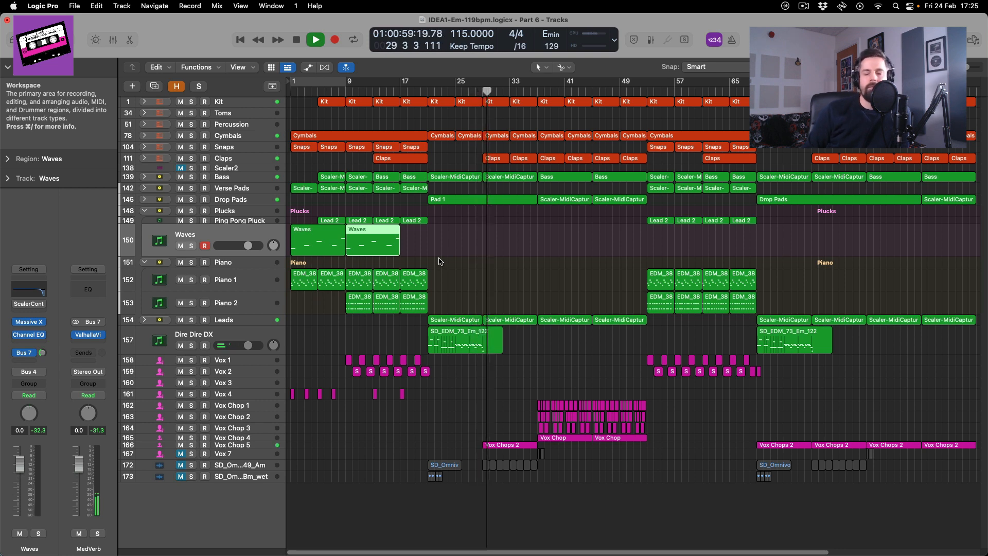
key(space)
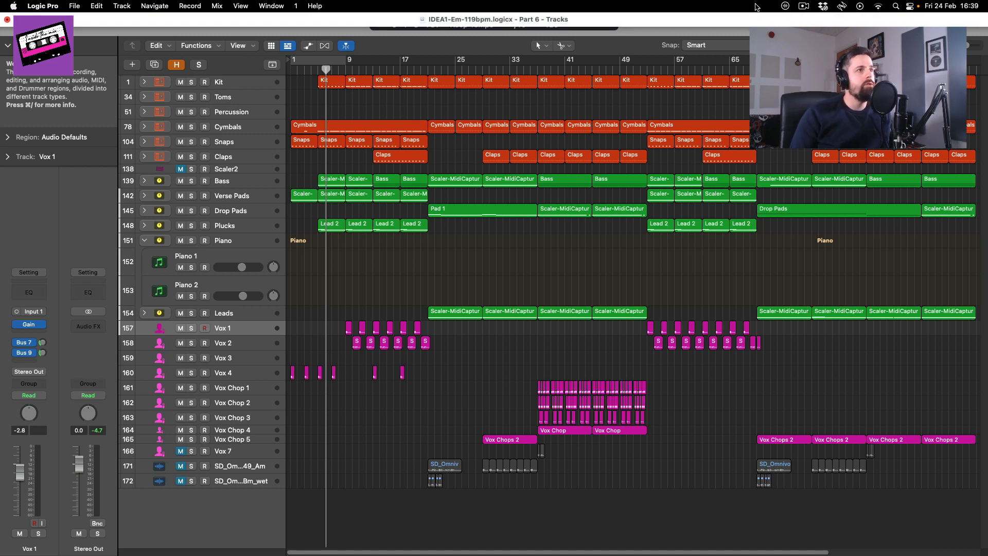
- Turn on the cycle range over bars 1 to 9 and play the intro section
click(334, 60)
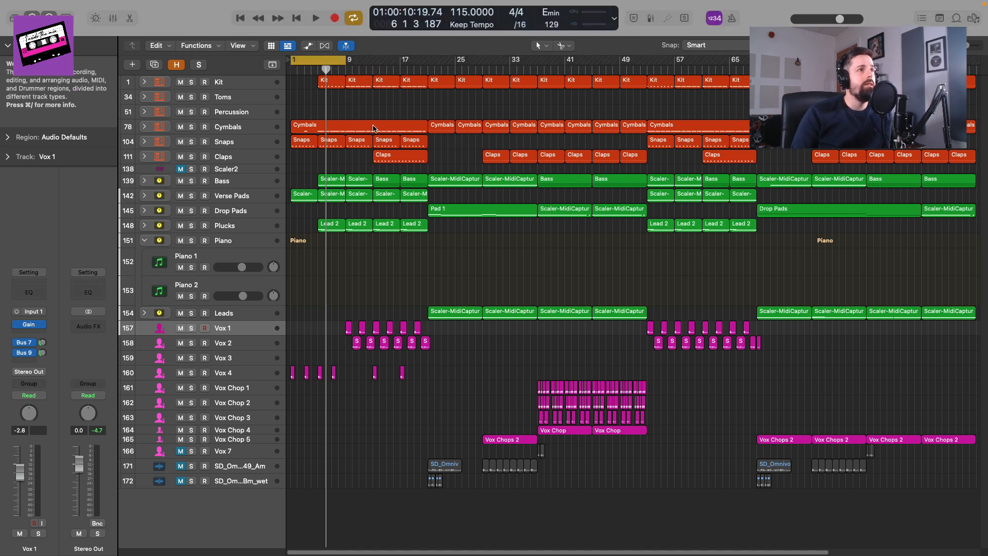
key(space)
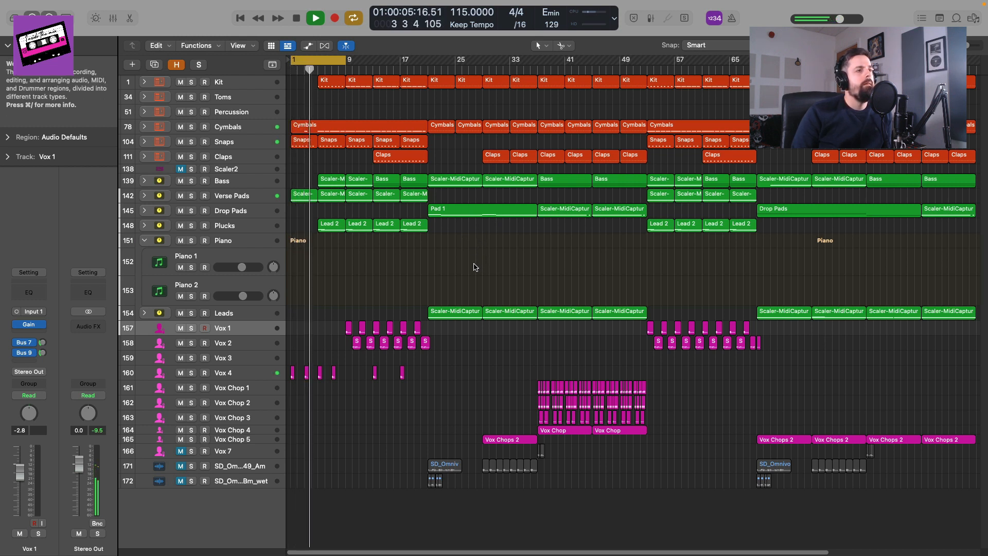
key(space)
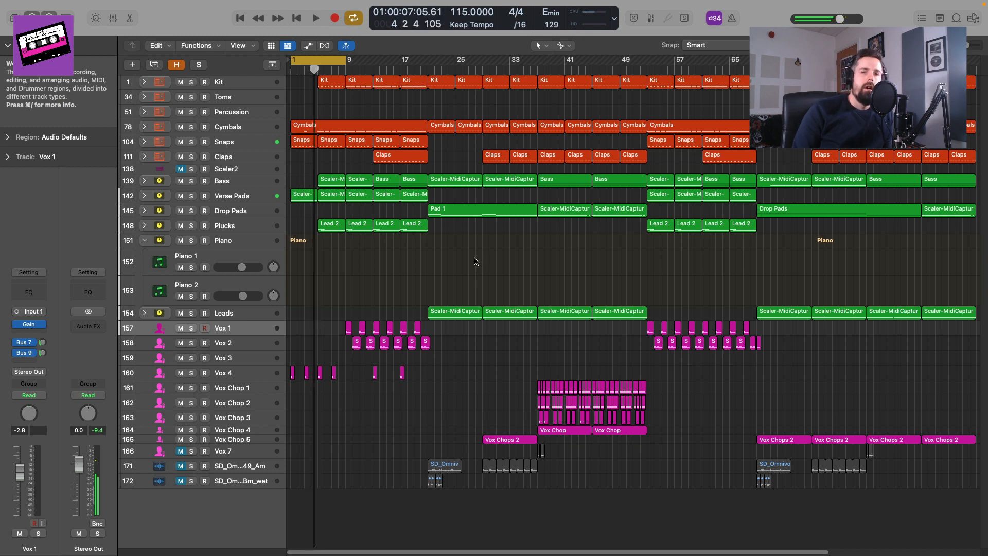
- Select the Piano 1 and Piano 2 tracks in turn to check their instruments and bus sends
click(221, 259)
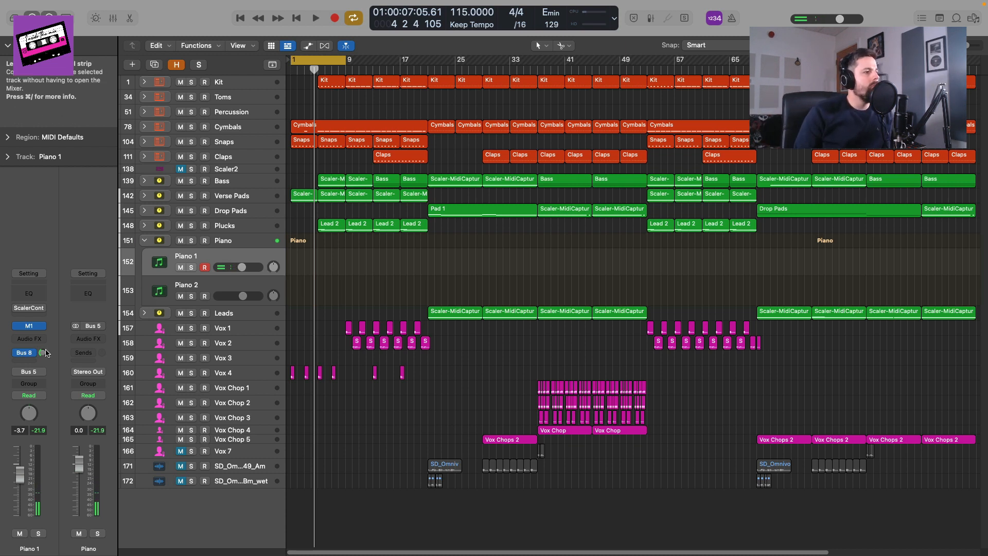
click(214, 288)
click(41, 353)
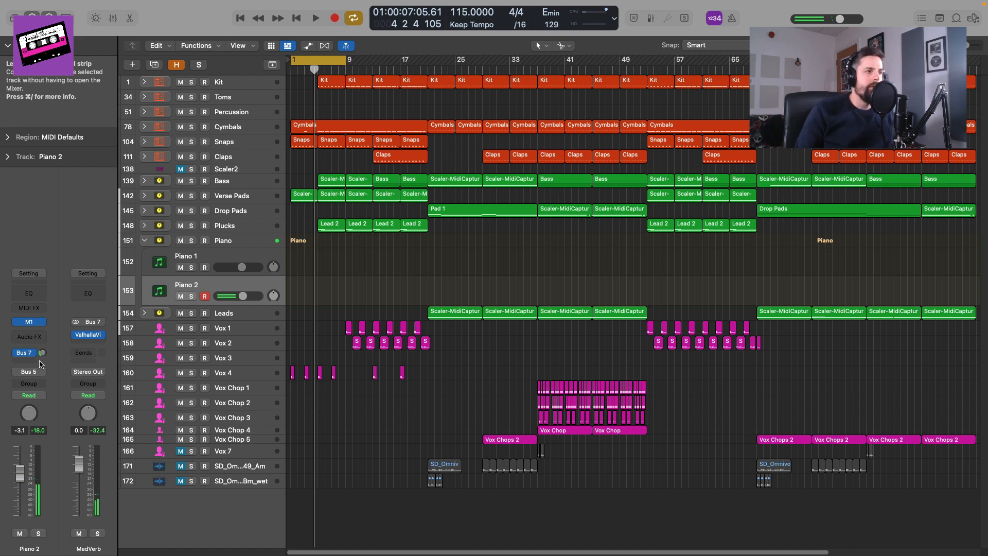
- Find the EDM_38_Em_124 MIDI file in the browser and place it on Piano 1 at bar 1 without importing its tempo information
click(973, 19)
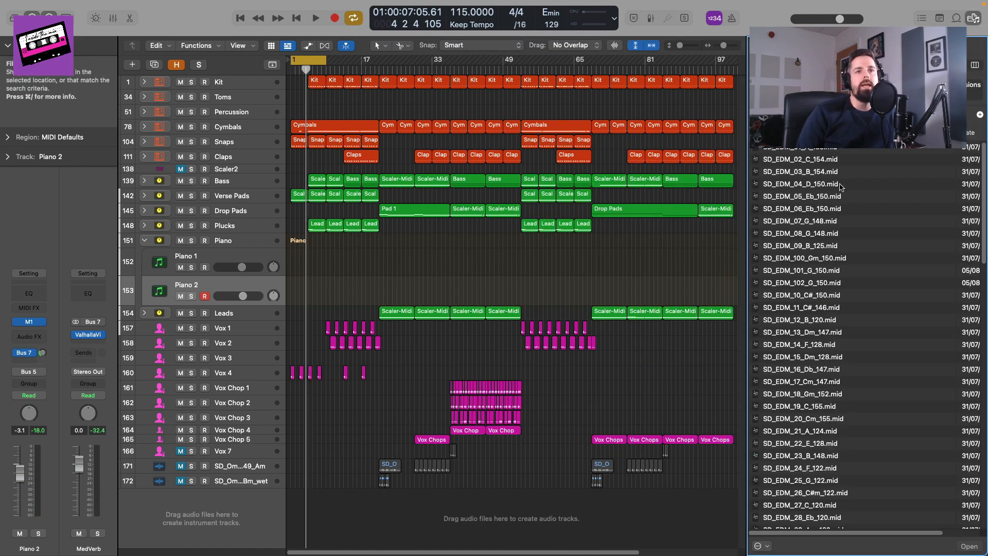
key(Return)
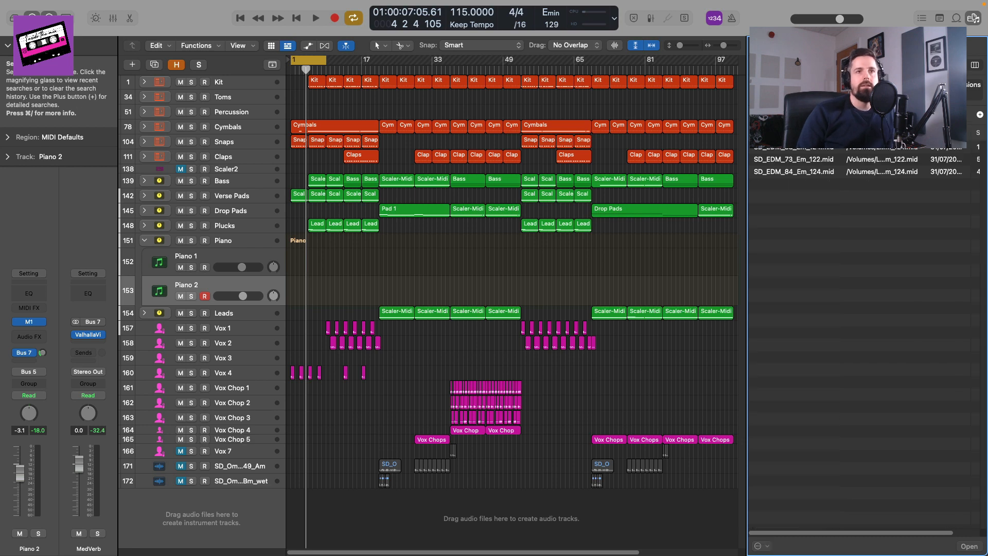
click(820, 149)
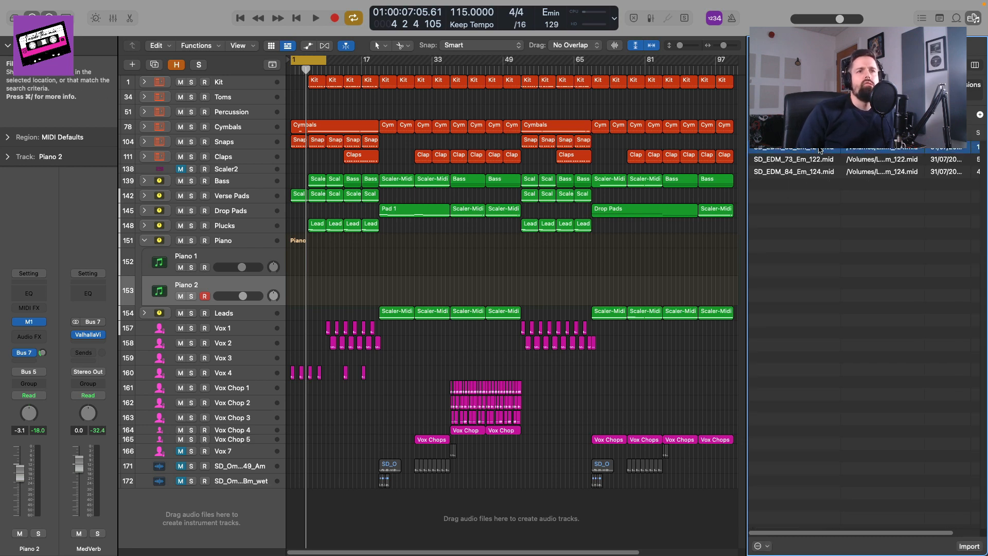
drag(818, 149, 292, 257)
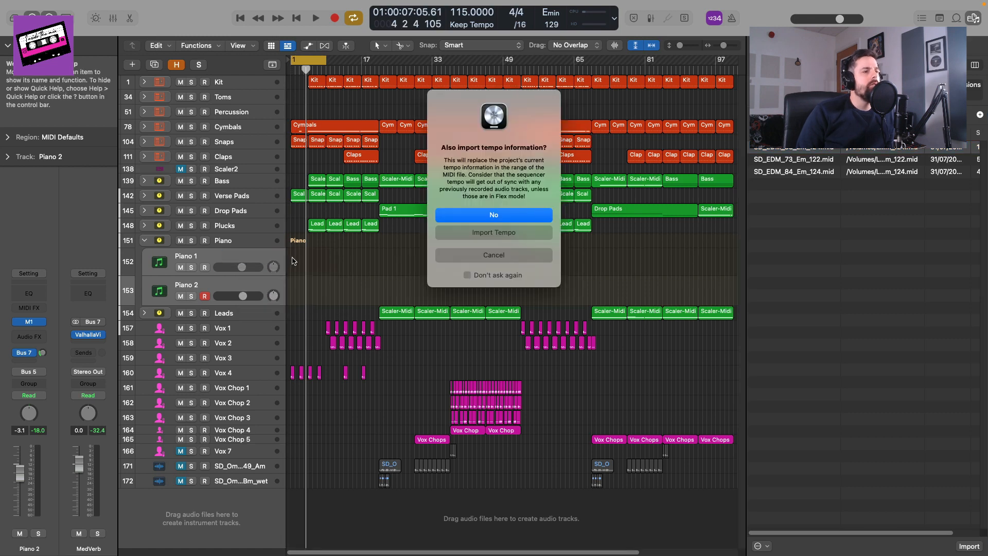
click(496, 217)
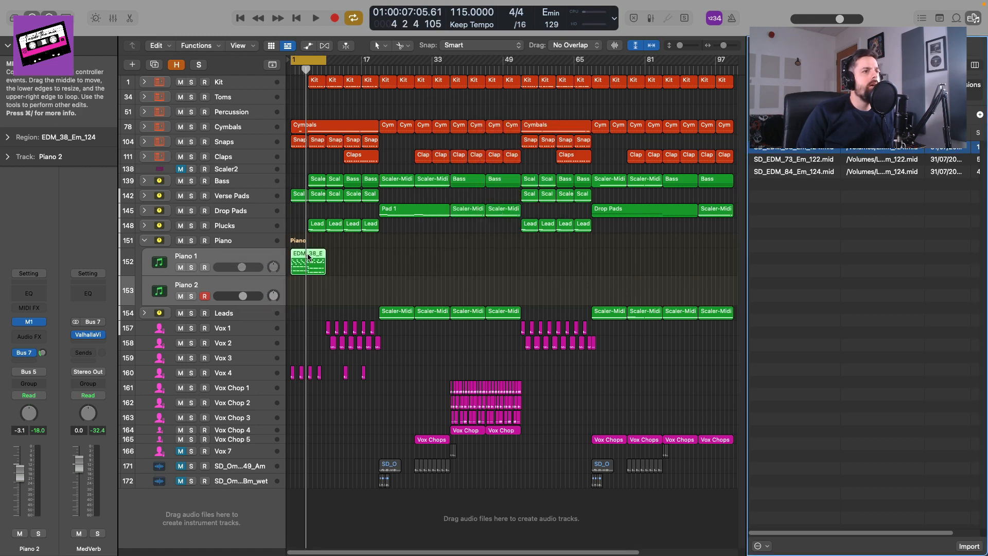
- Open the EDM_38_Em_124 region for editing in the Piano Roll and close the file browser
click(309, 254)
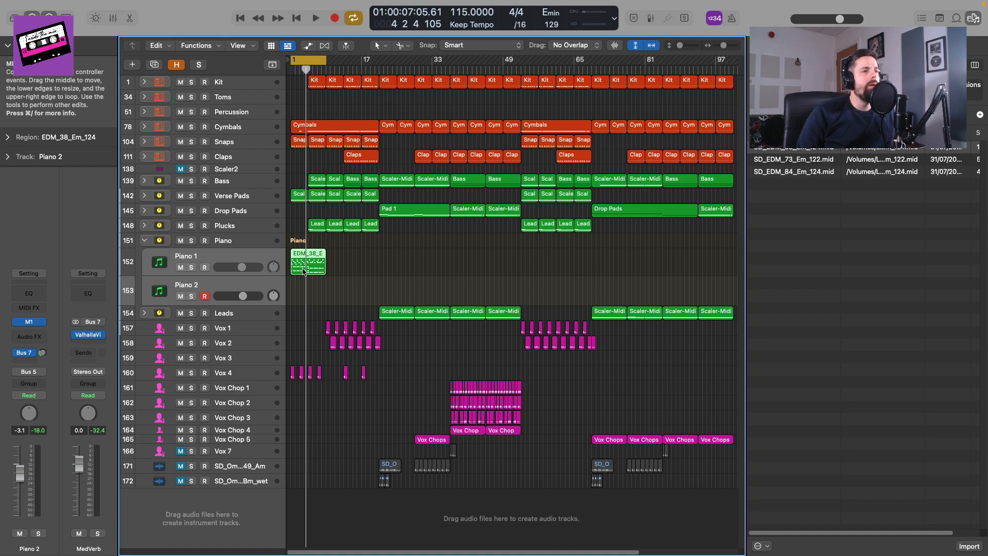
double_click(311, 259)
click(973, 18)
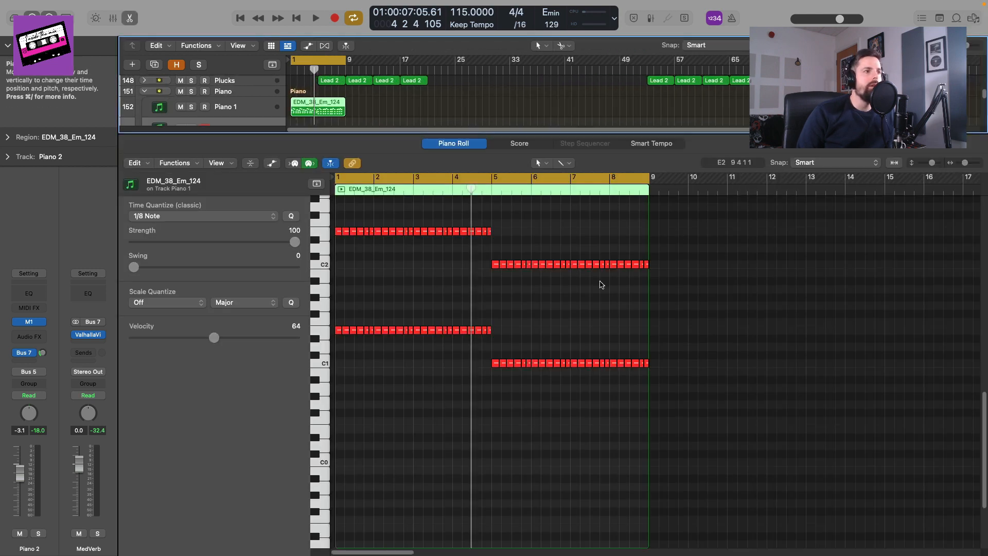
- Select all notes in the region and lower their velocity to 58
key(super+a)
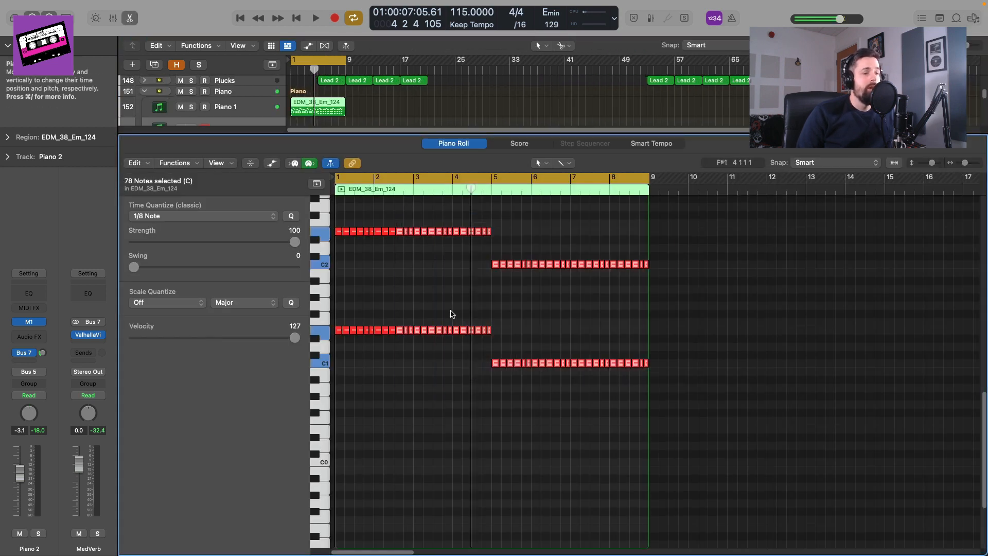
scroll(501, 338, up, 5)
click(498, 335)
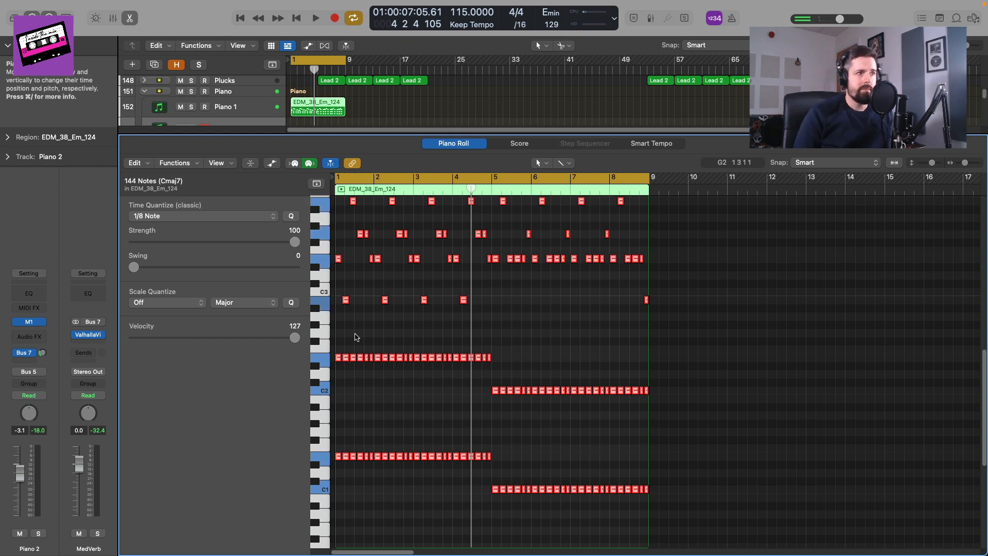
drag(295, 338, 218, 336)
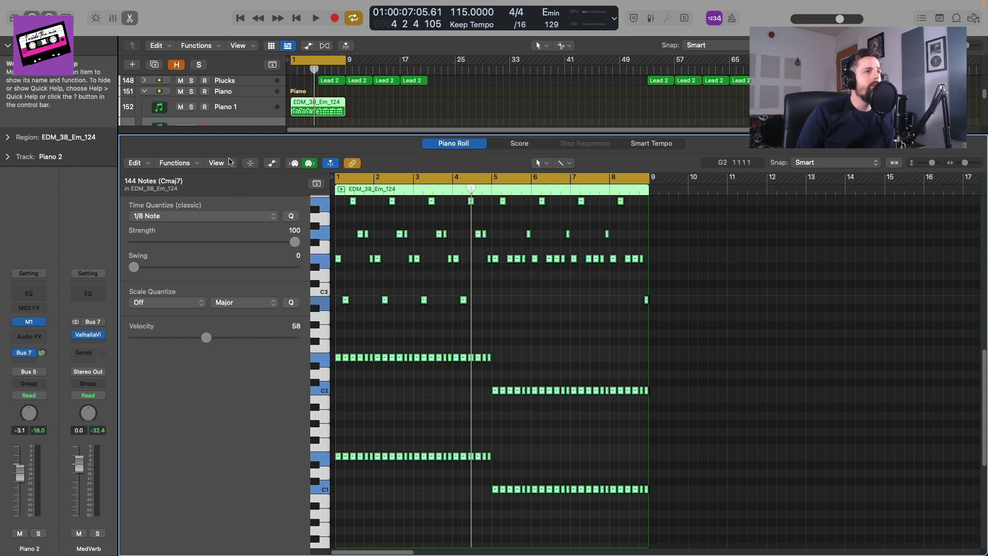
- Apply the Random Velocity MIDI transform to the selected notes with a range of 75 to 80
click(174, 162)
mouse_move(288, 283)
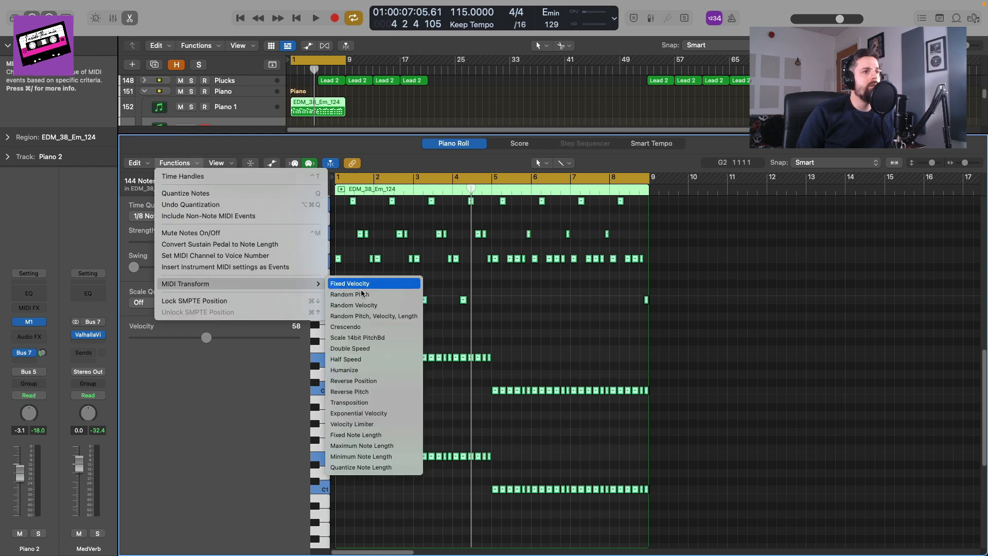
click(387, 300)
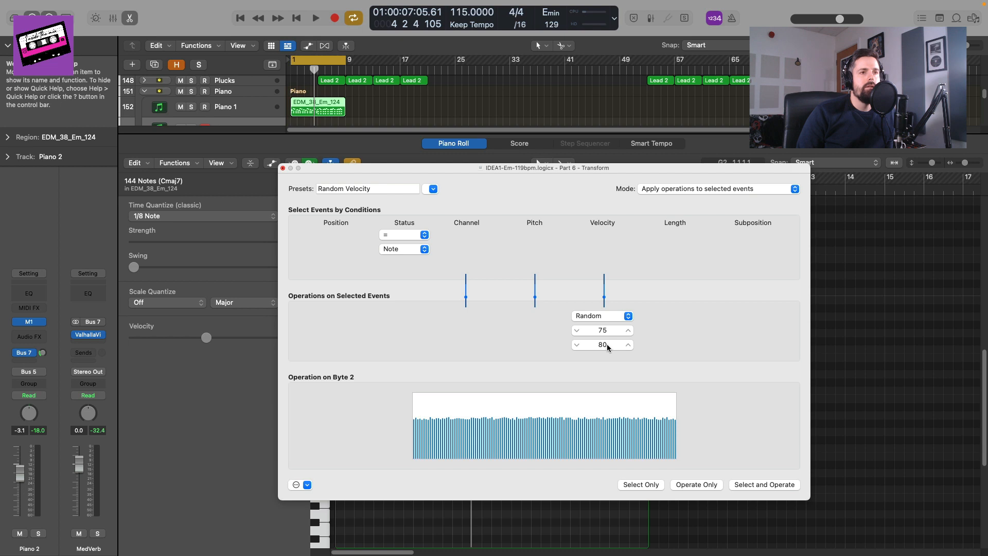
click(758, 486)
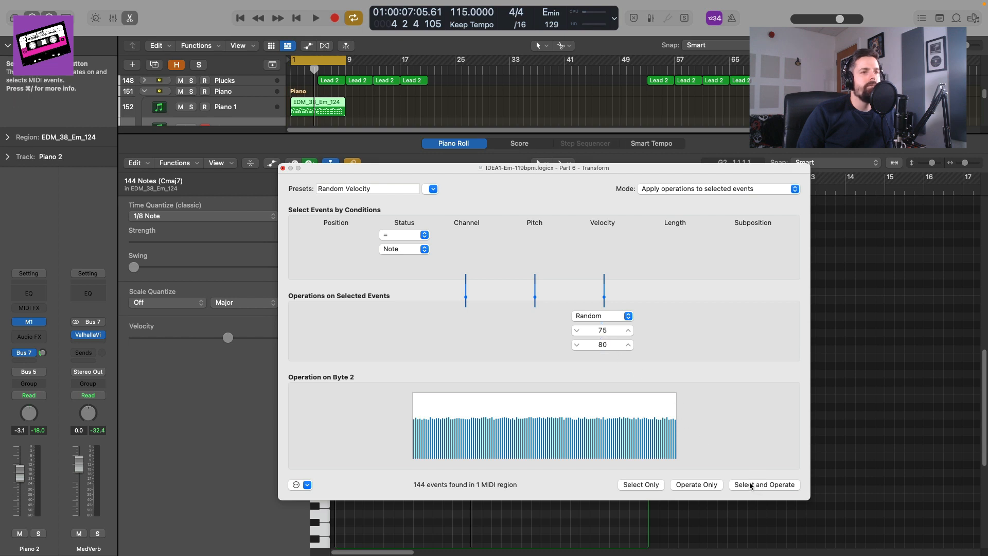
click(283, 168)
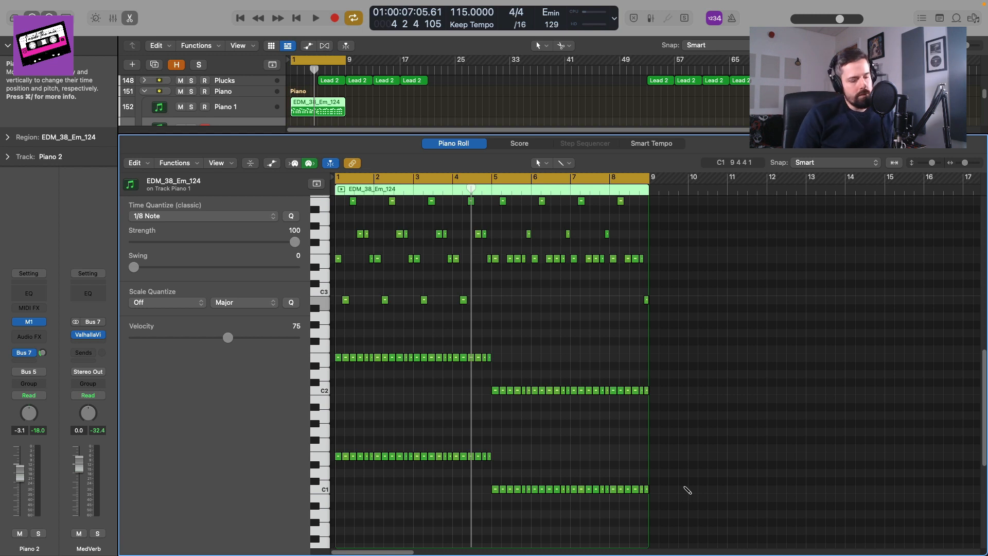
- Apply the Random Velocity MIDI transform to all notes in the region with a range of 55 to 75
key(super+a)
click(174, 163)
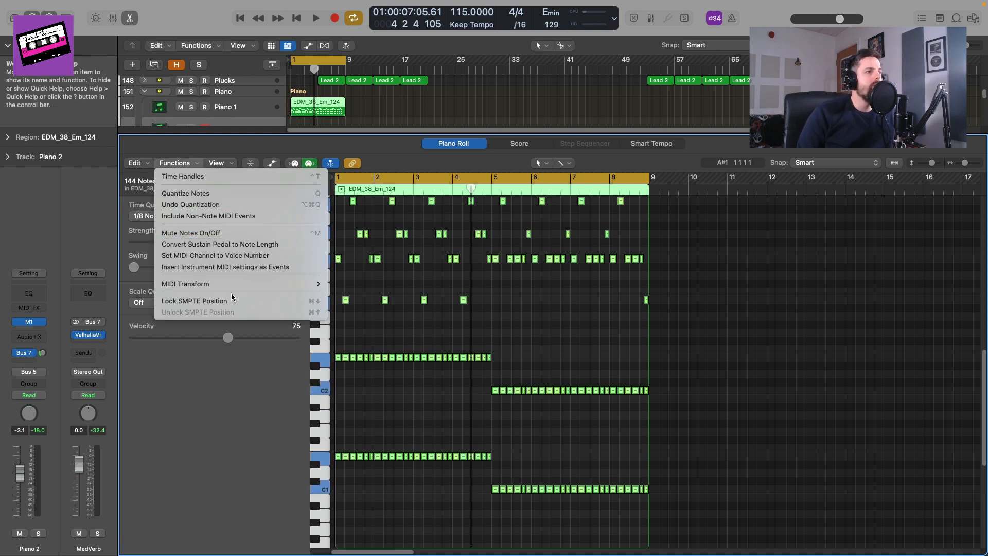
mouse_move(318, 281)
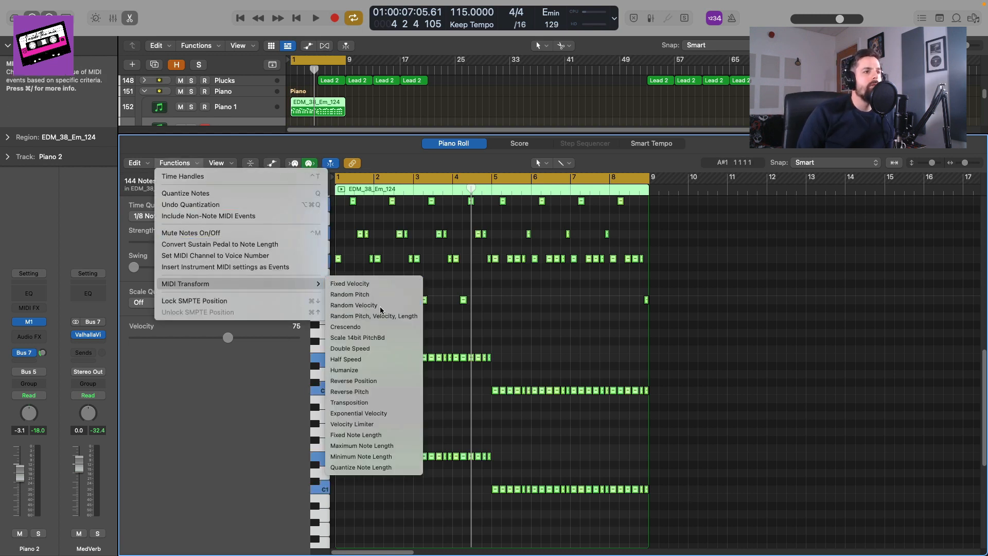
click(355, 305)
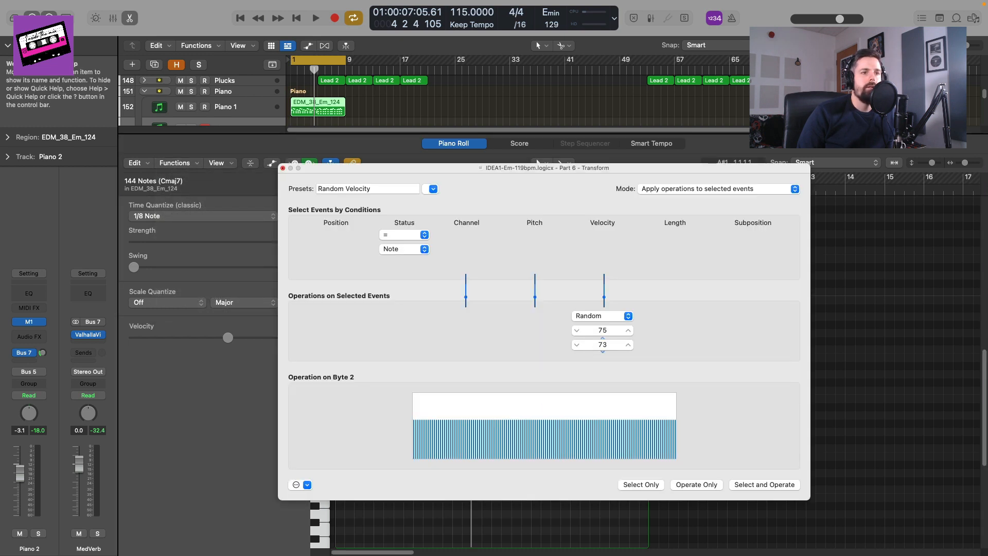
drag(602, 345, 603, 346)
drag(603, 330, 603, 336)
click(739, 483)
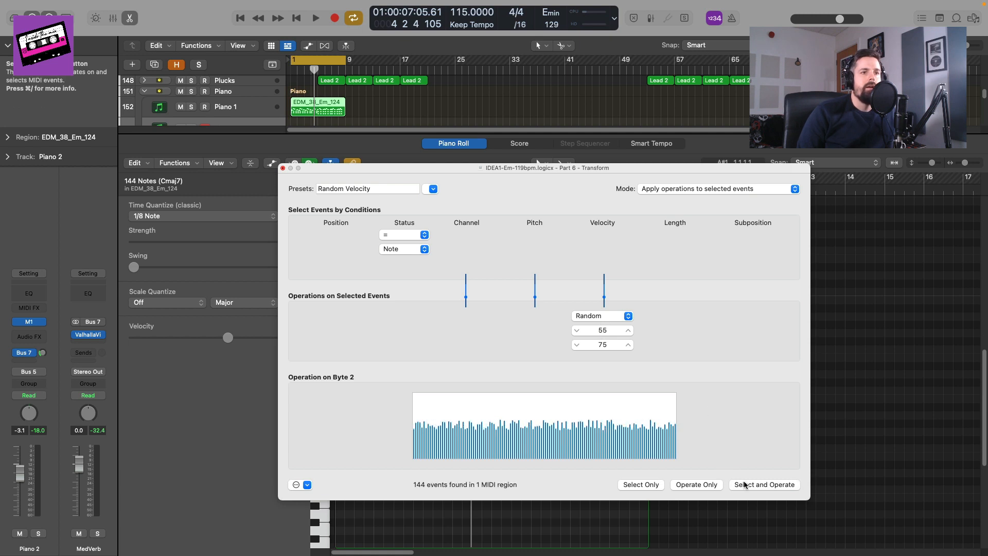
click(283, 169)
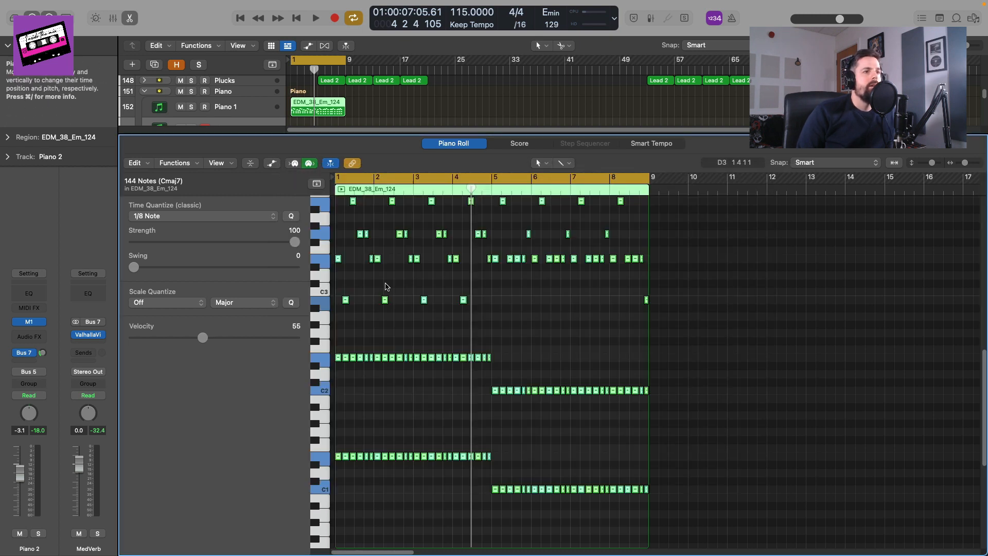
- Play the region in the Piano Roll and examine the individual velocities of its notes up close
key(space)
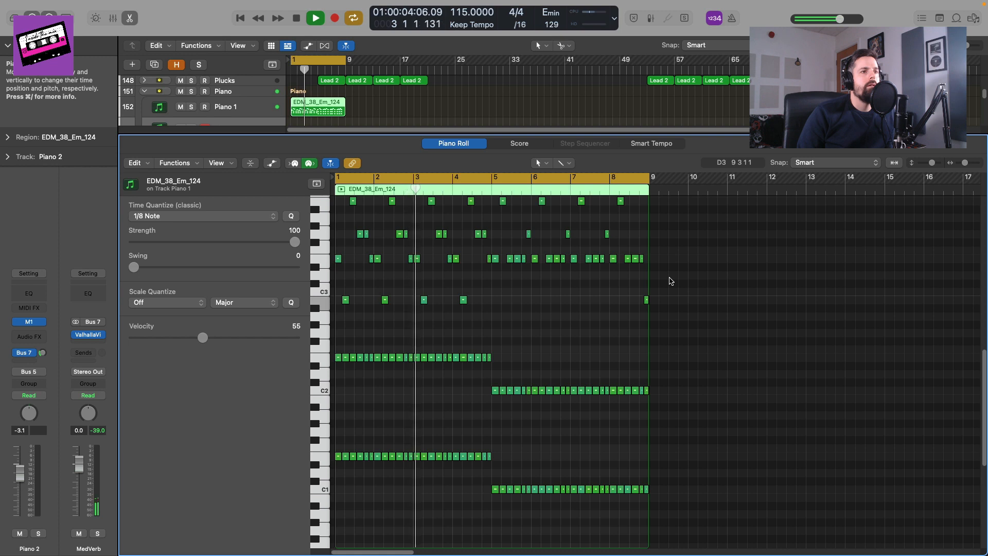
key(space)
key(super+Right)
key(super+Right)
key(super+Right)
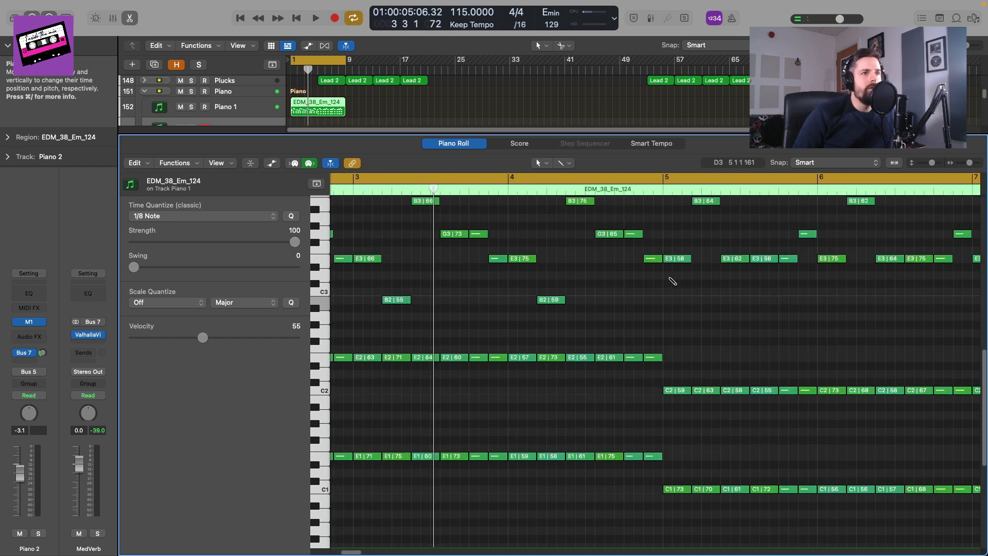
key(super+Left)
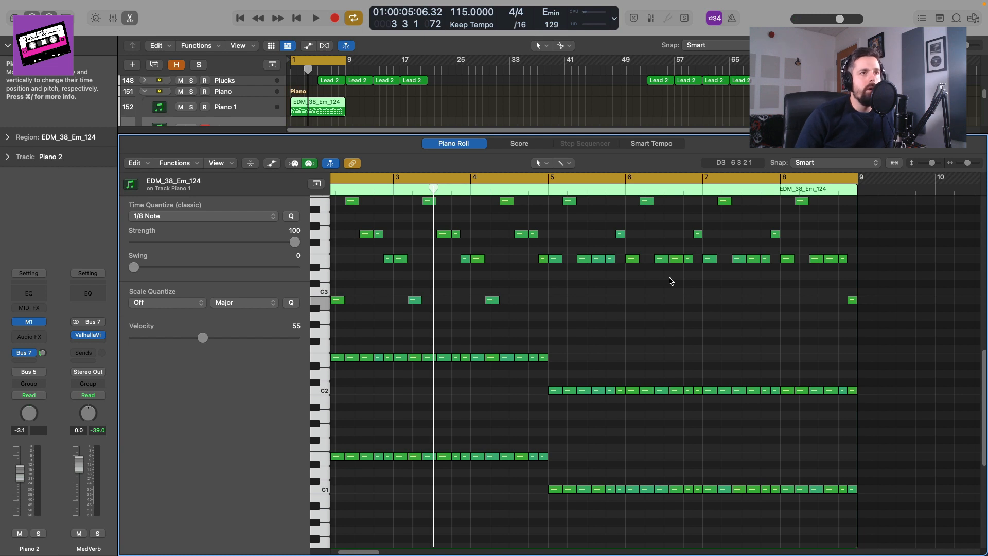
key(Return)
key(space)
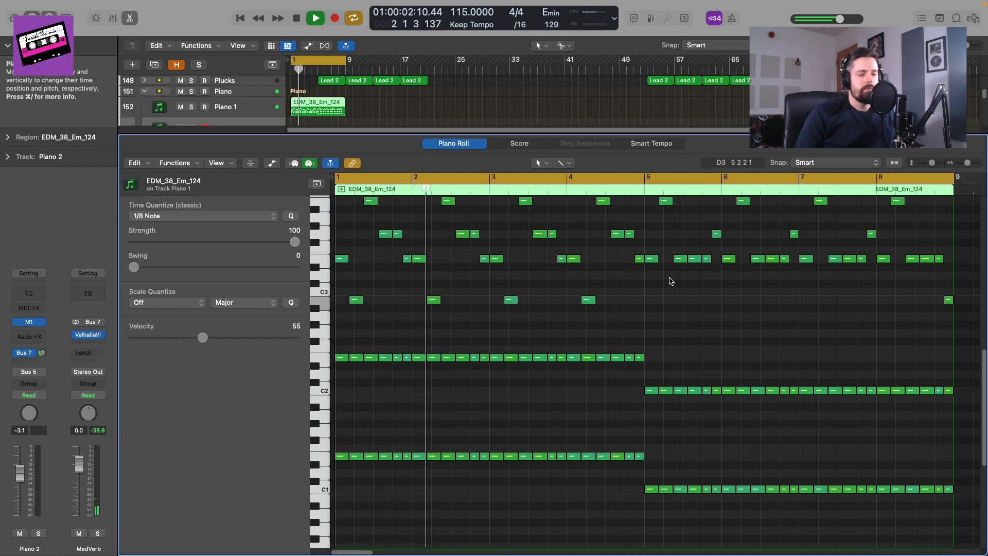
key(space)
key(super+Left)
key(super+Left)
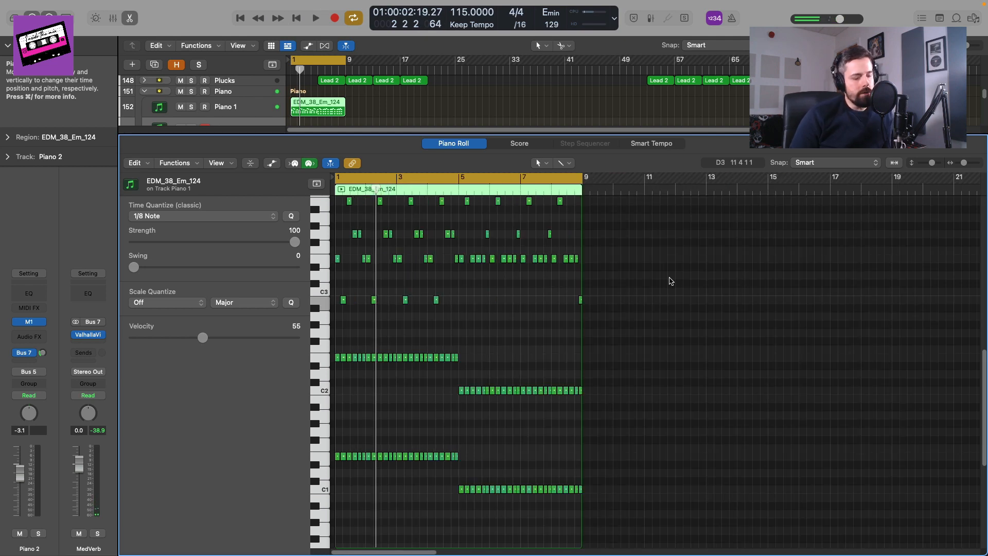
- Copy the EDM_38_Em_124 region from Piano 1 to Piano 2 at bar 1 and check the region's low notes in the Piano Roll
key(p)
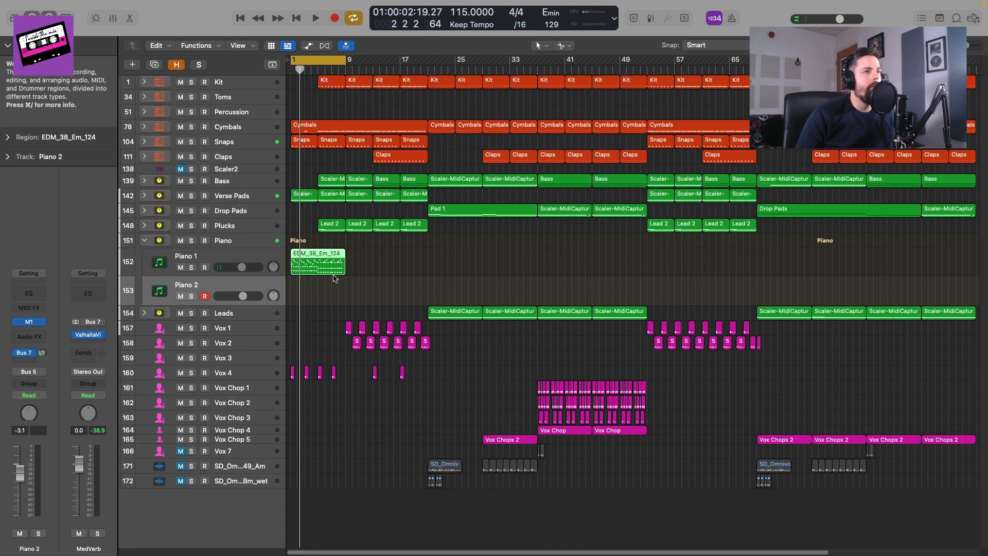
drag(316, 269, 315, 293)
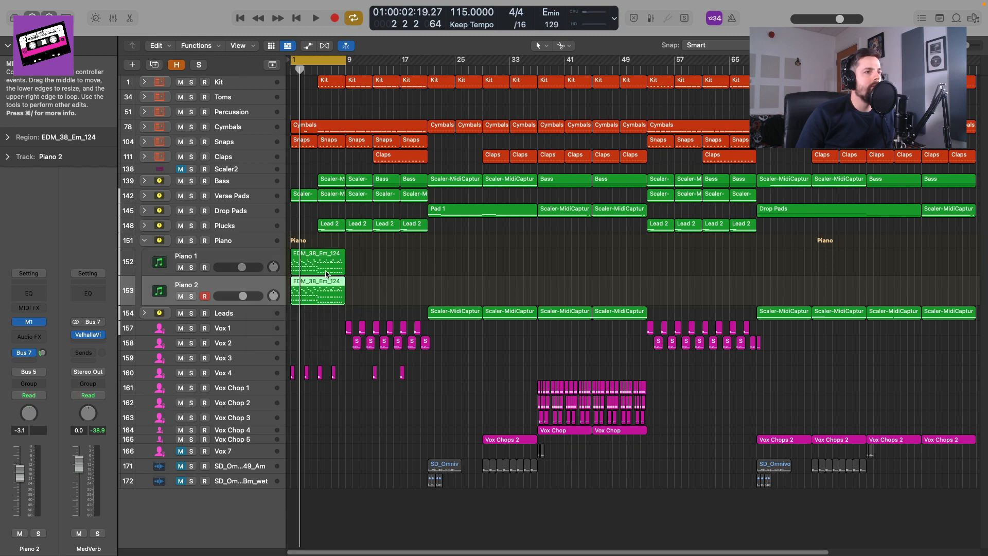
key(p)
scroll(650, 436, up, 3)
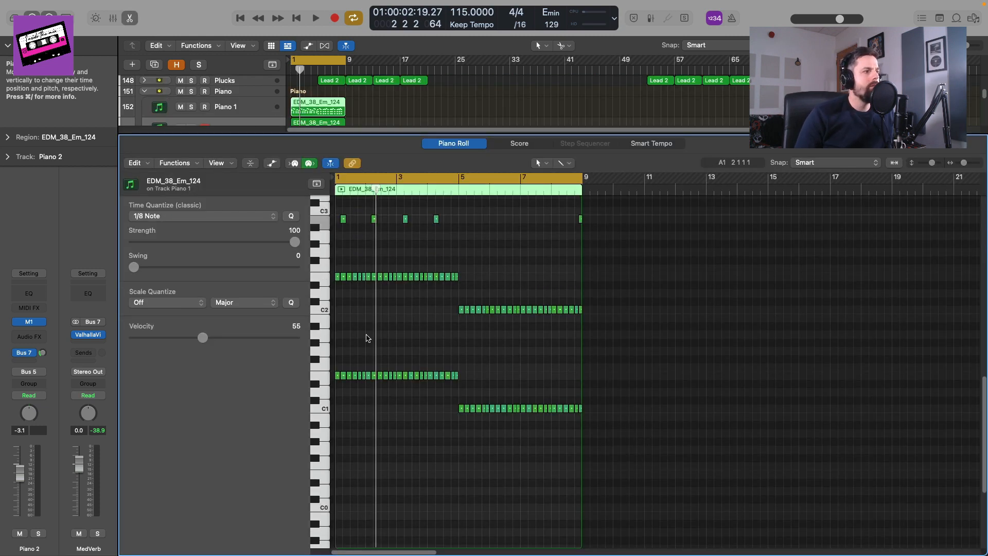
key(x)
key(x)
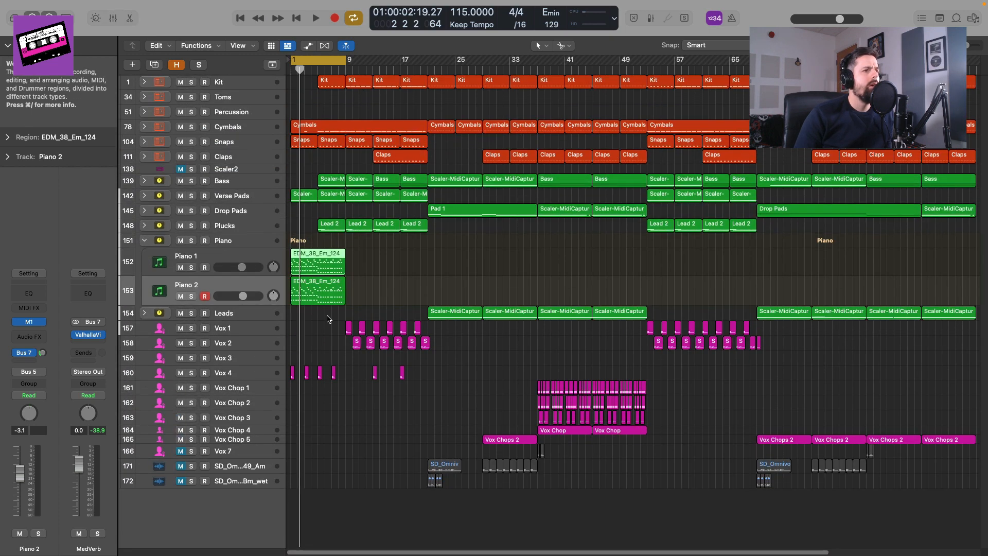
- Delete all the notes from about C3 upward in the Piano 2 EDM_38_Em_124 region, keeping only the low notes
key(x)
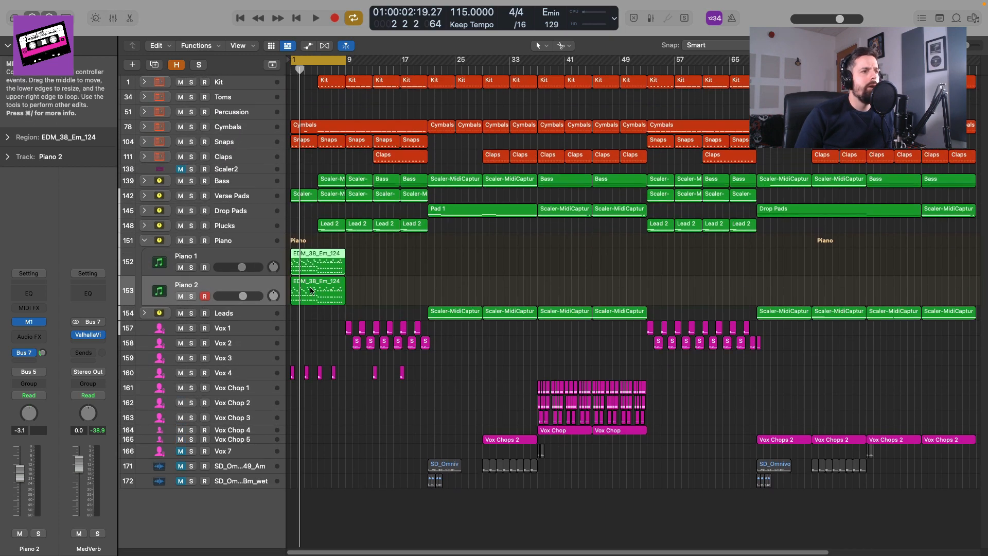
double_click(310, 290)
scroll(557, 349, up, 6)
scroll(557, 349, up, 2)
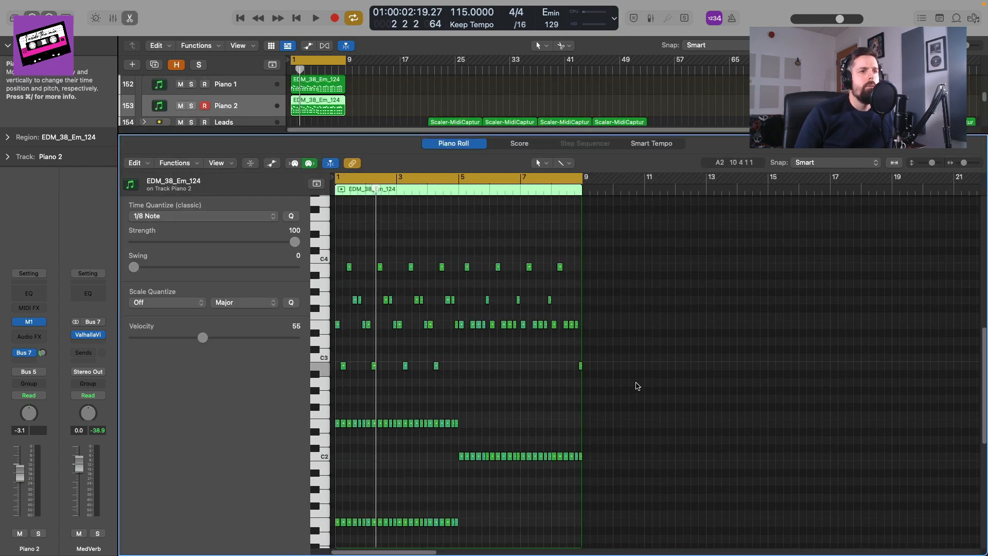
drag(320, 385, 324, 247)
key(Delete)
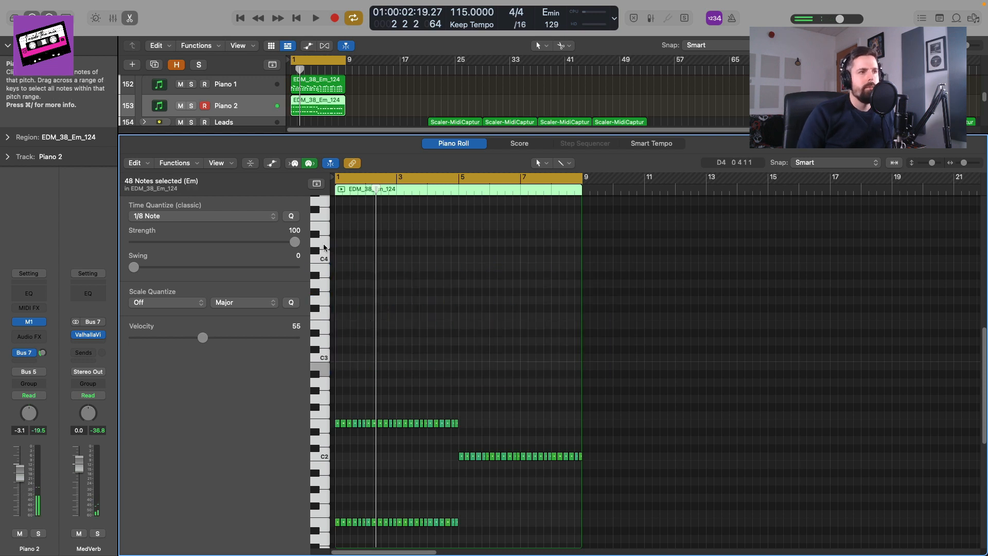
- Solo Piano 2 and listen to its low notes in the Piano Roll
key(s)
key(space)
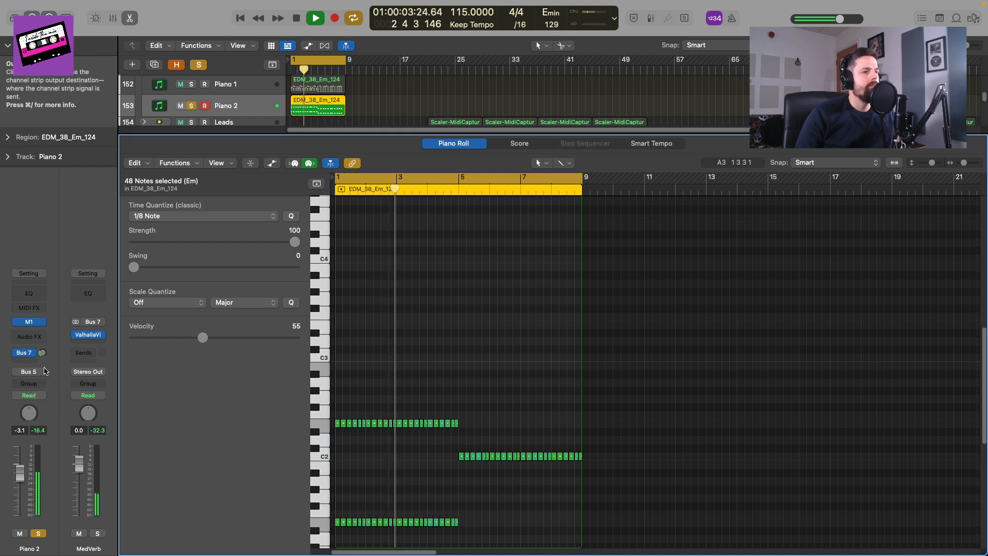
scroll(491, 383, down, 5)
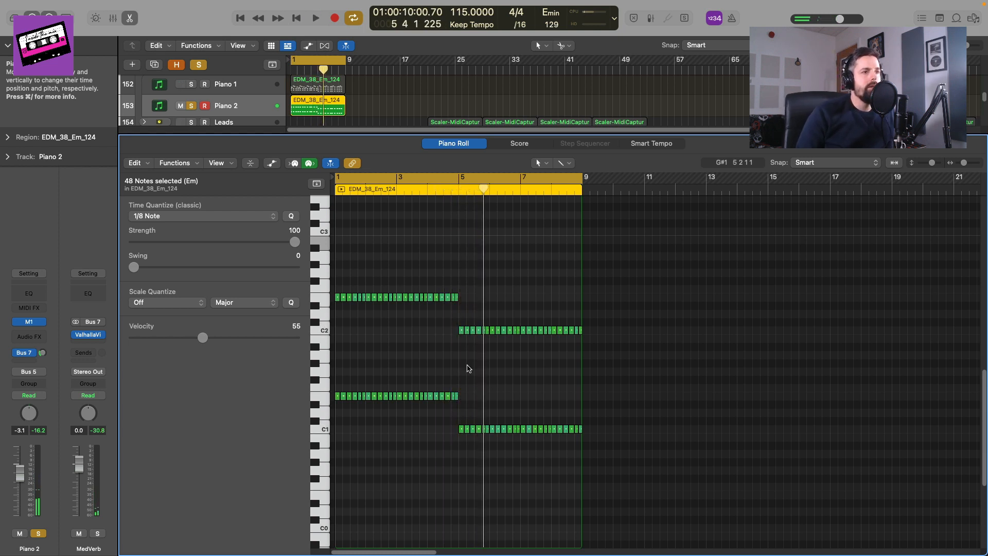
key(x)
key(x)
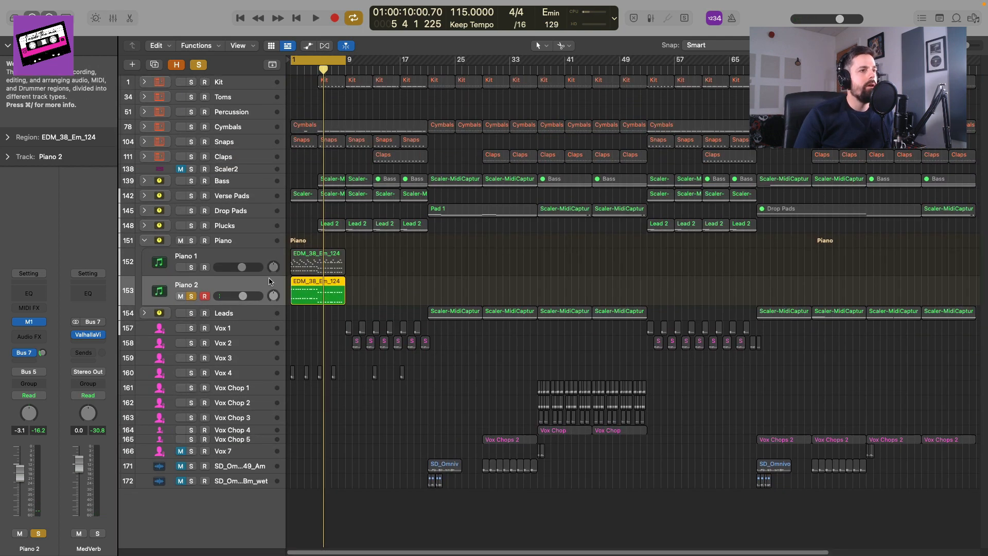
- Unsolo Piano 2, mute Piano 1 to audition the low piano part with the full mix, and unmute Piano 1
click(191, 296)
click(180, 267)
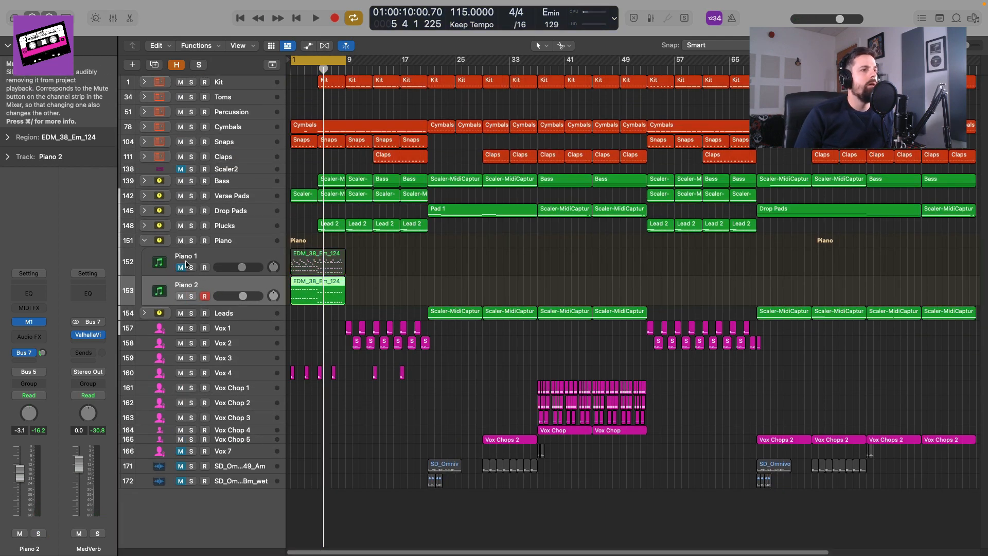
key(space)
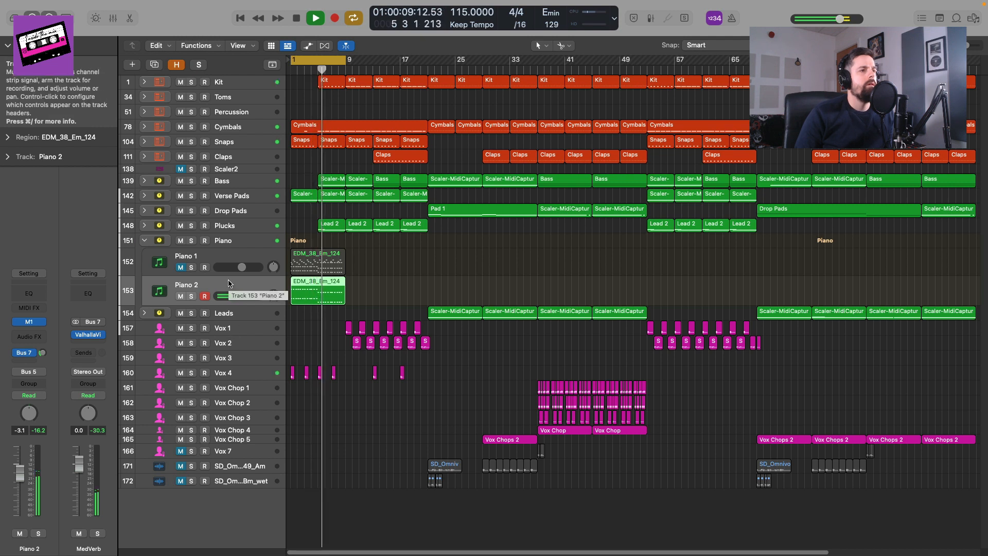
key(space)
double_click(332, 299)
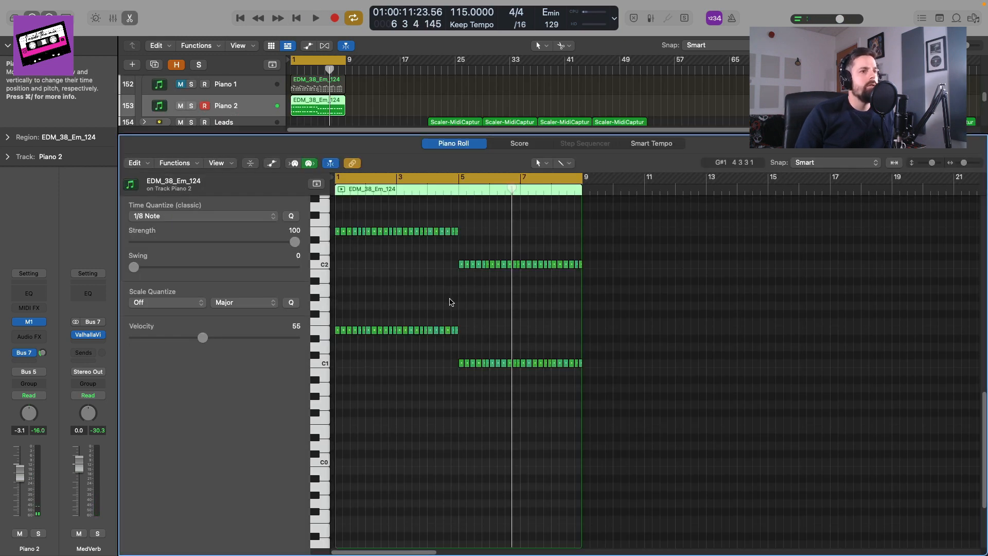
key(e)
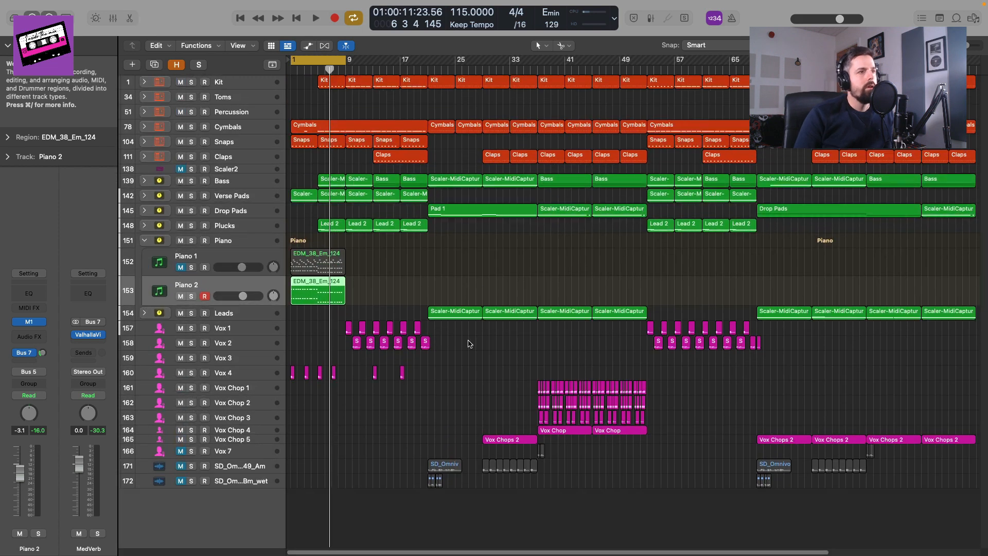
mouse_move(302, 291)
mouse_down()
mouse_move(331, 293)
mouse_move(298, 295)
mouse_up()
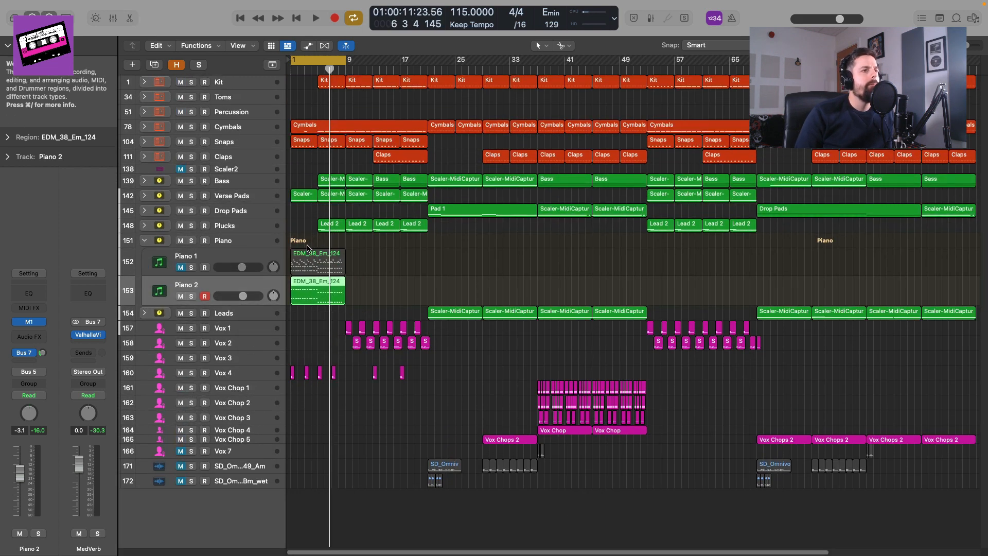
click(180, 268)
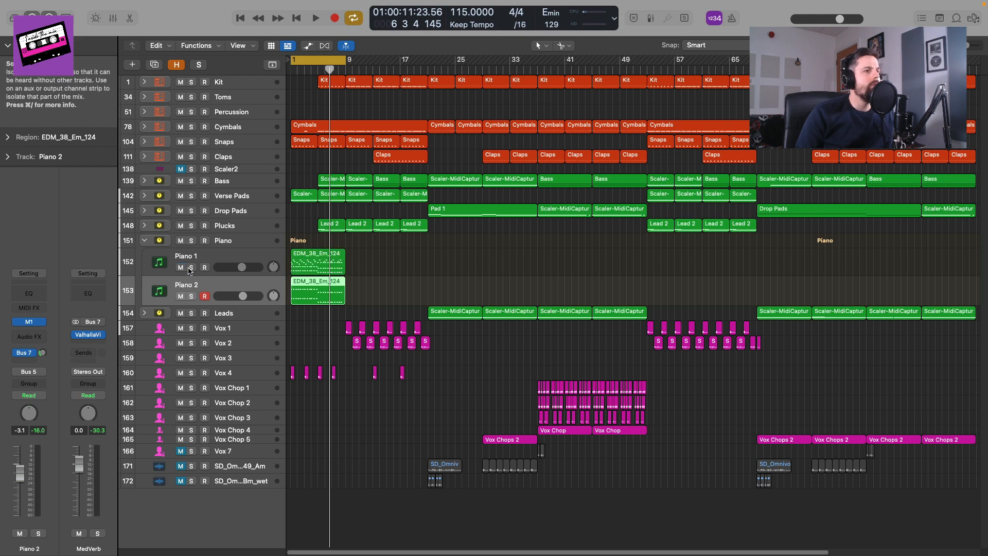
double_click(324, 264)
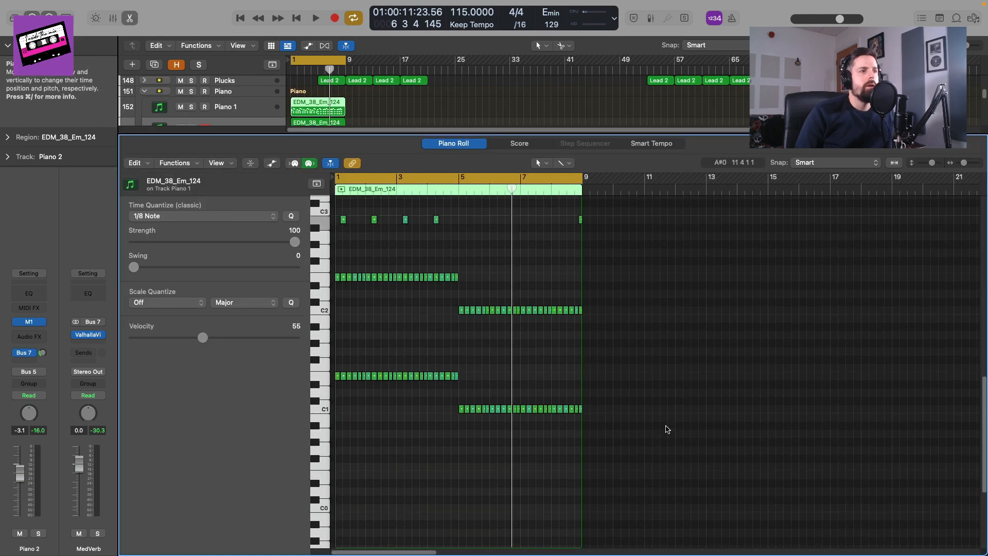
key(s)
scroll(400, 338, up, 5)
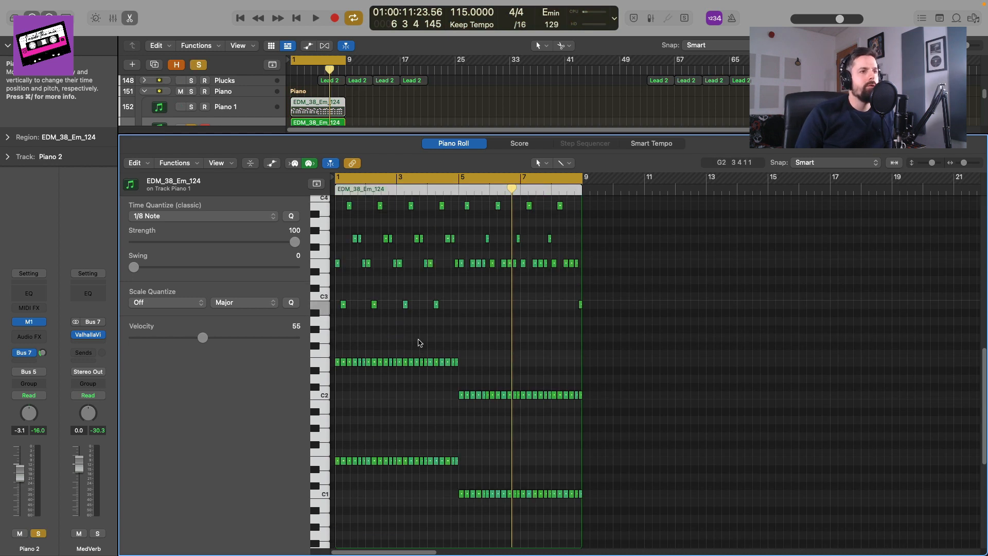
key(space)
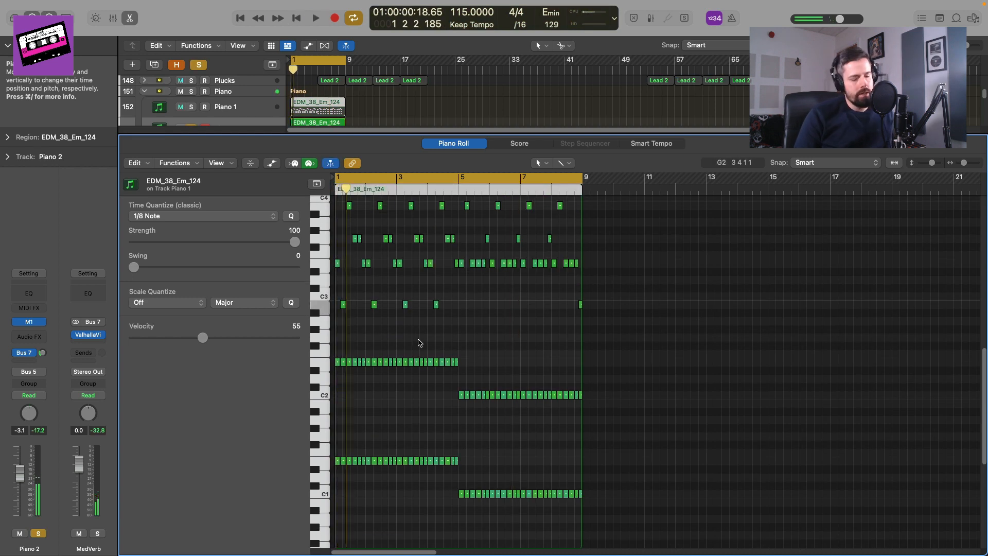
key(s)
key(x)
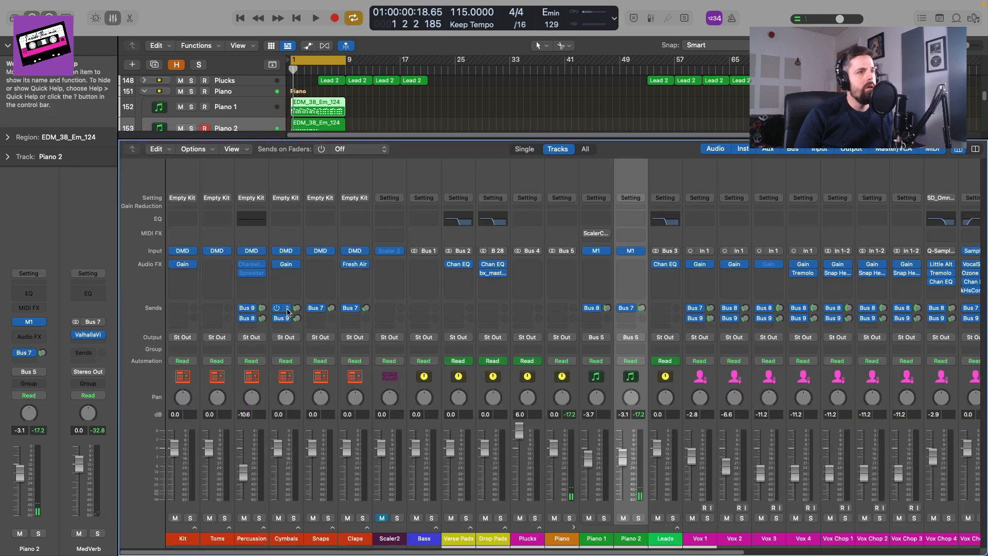
key(x)
- Solo Piano 1 and play its region in the Piano Roll to review its low and high notes
click(236, 258)
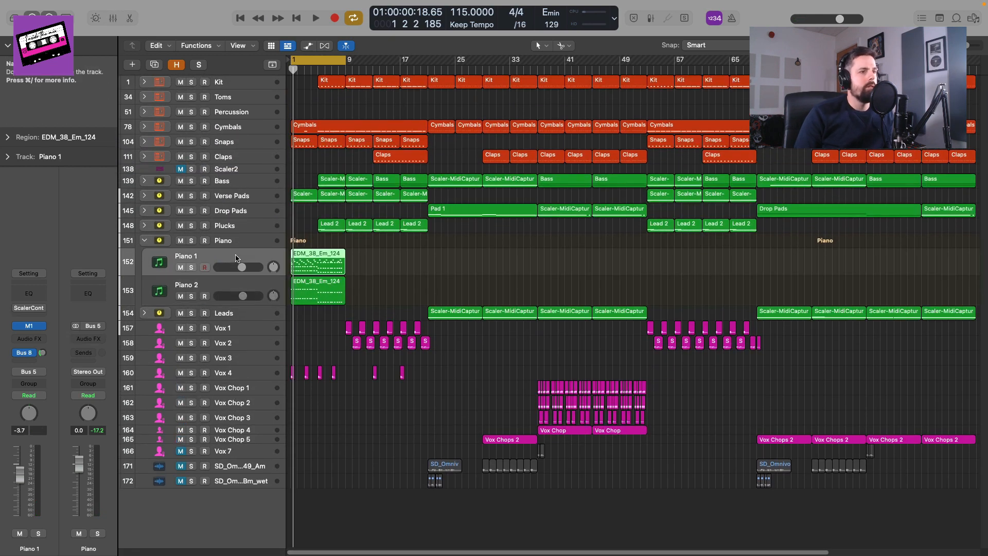
key(s)
key(space)
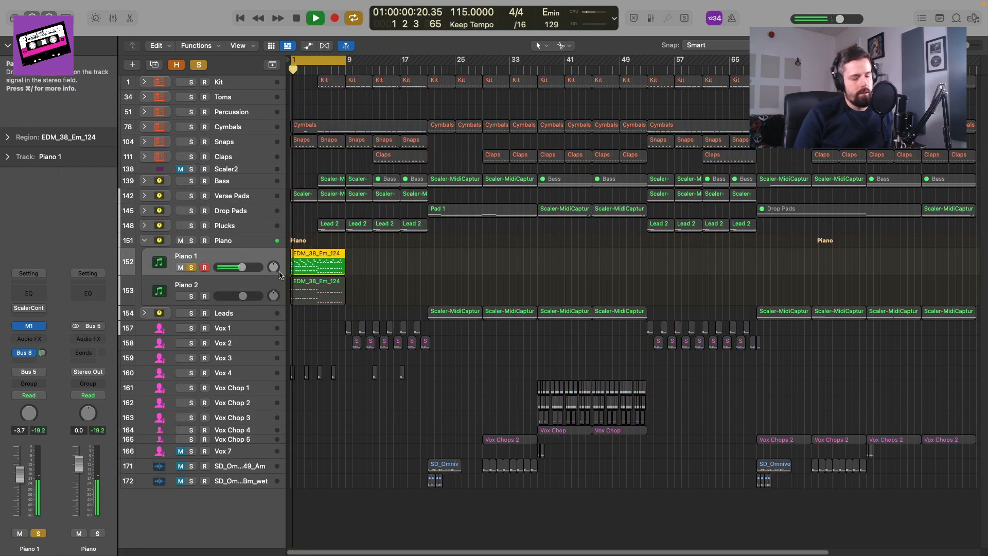
key(p)
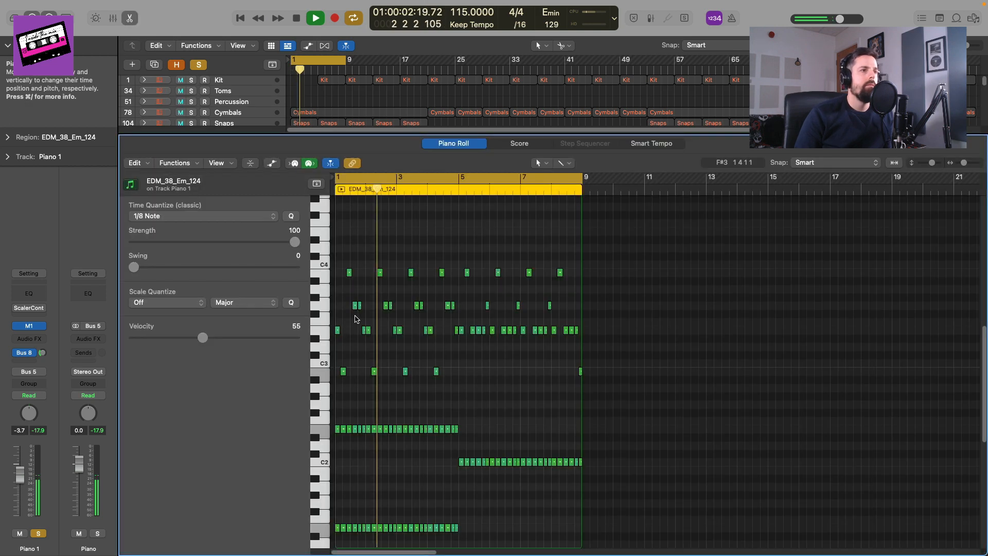
scroll(529, 399, down, 2)
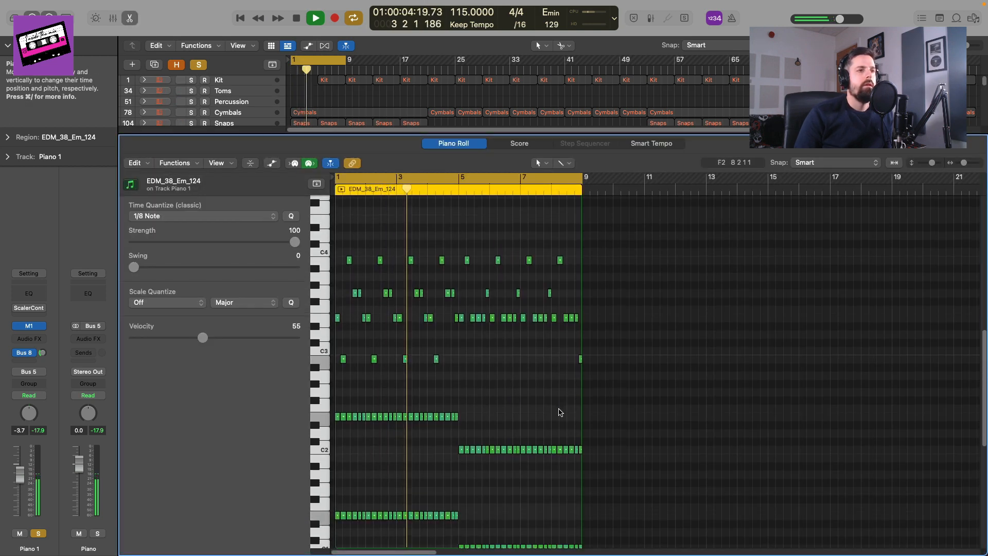
key(space)
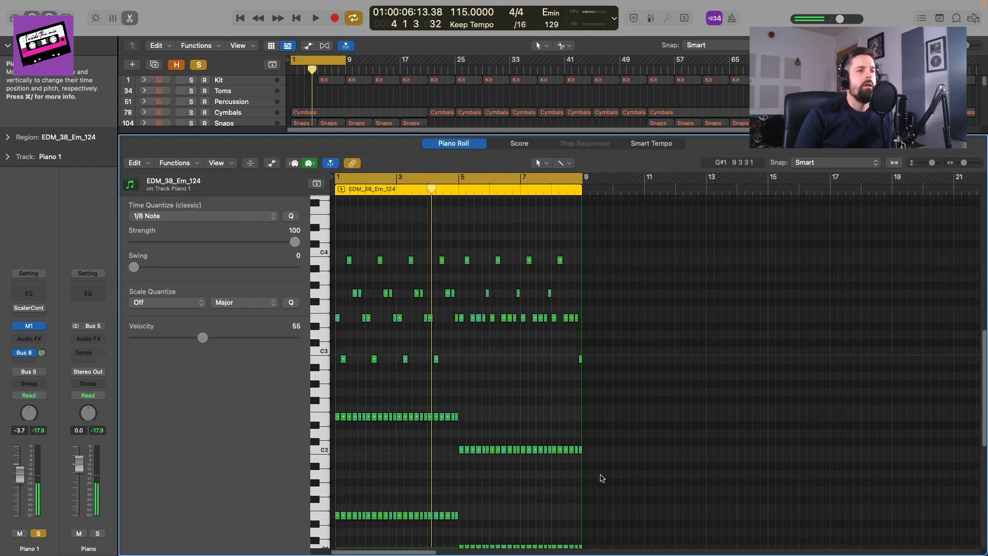
- Delete the low notes from E2 downward in the Piano 1 region and play back the remaining melody from the start
scroll(623, 504, down, 4)
drag(644, 530, 335, 351)
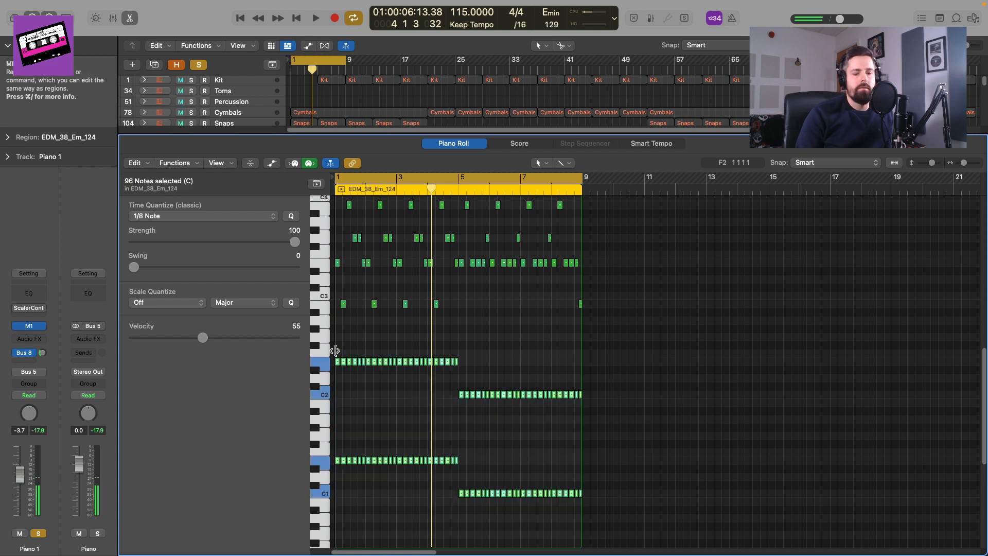
key(Delete)
key(Return)
key(space)
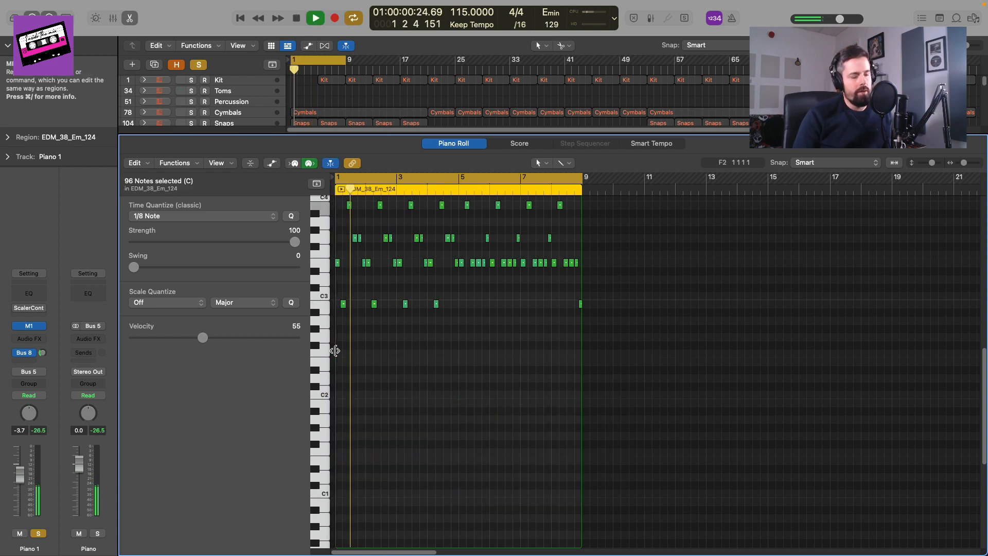
- Solo Piano 2 along with Piano 1 and play both piano parts together
key(e)
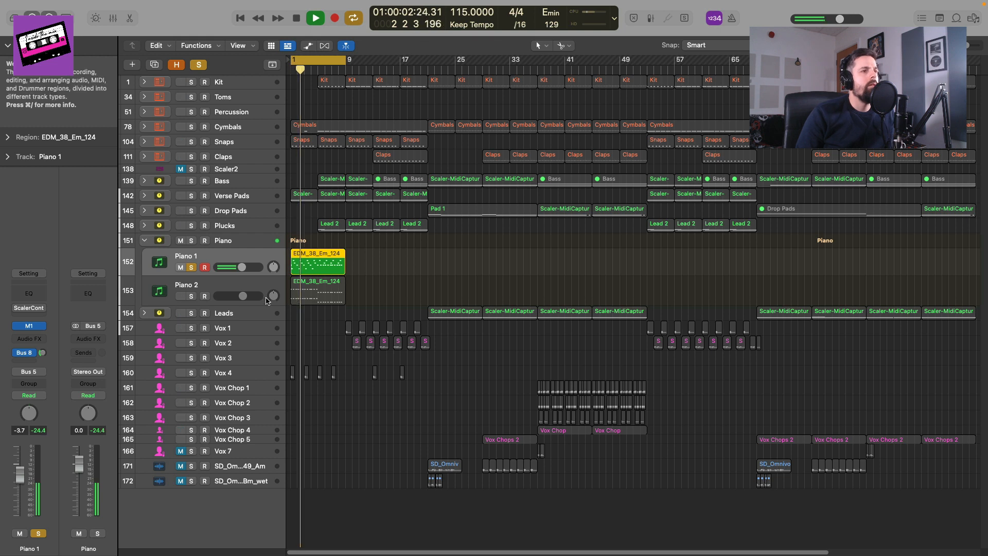
click(191, 297)
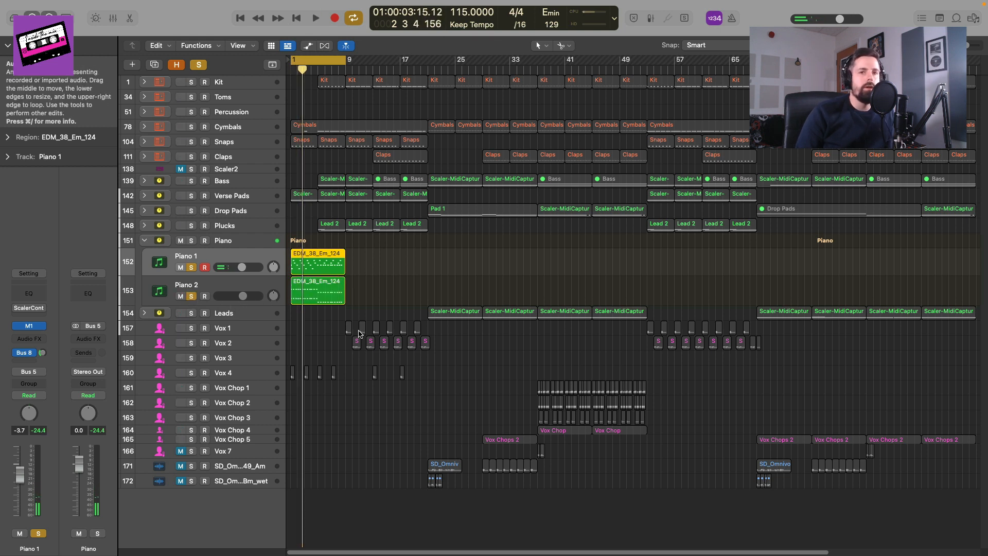
key(space)
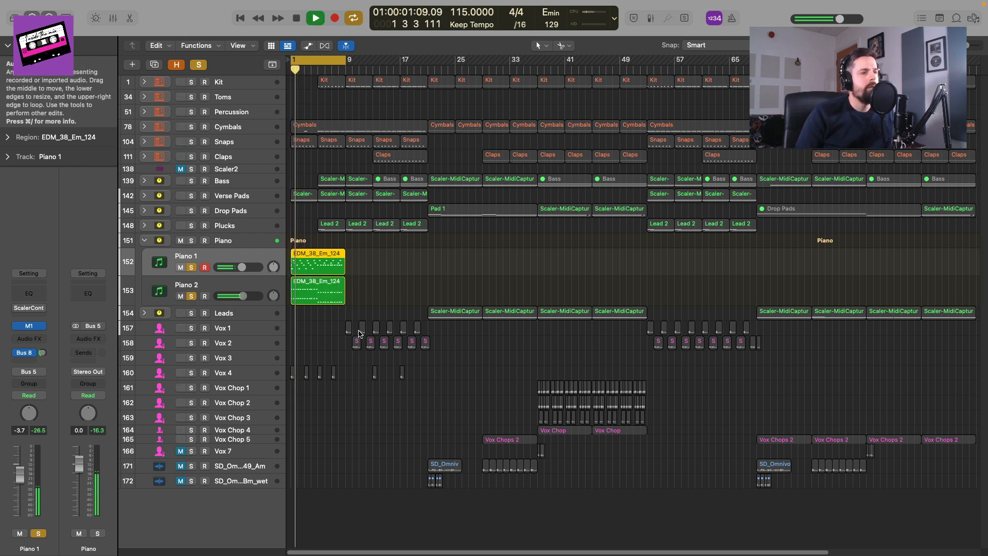
key(e)
key(space)
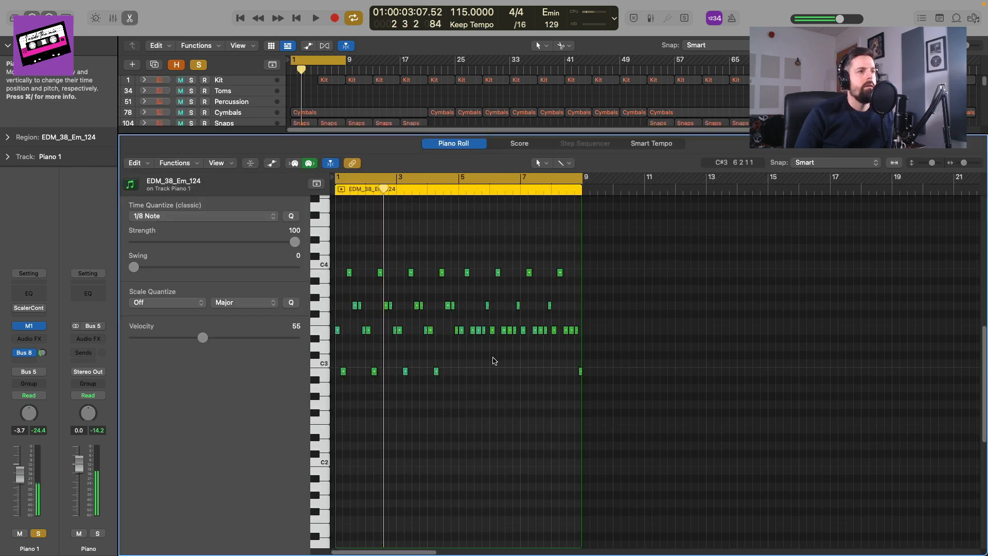
- Delete the two short G3 and E3 notes at the end of bar 1 in the Piano 1 region and play it back
key(z)
key(space)
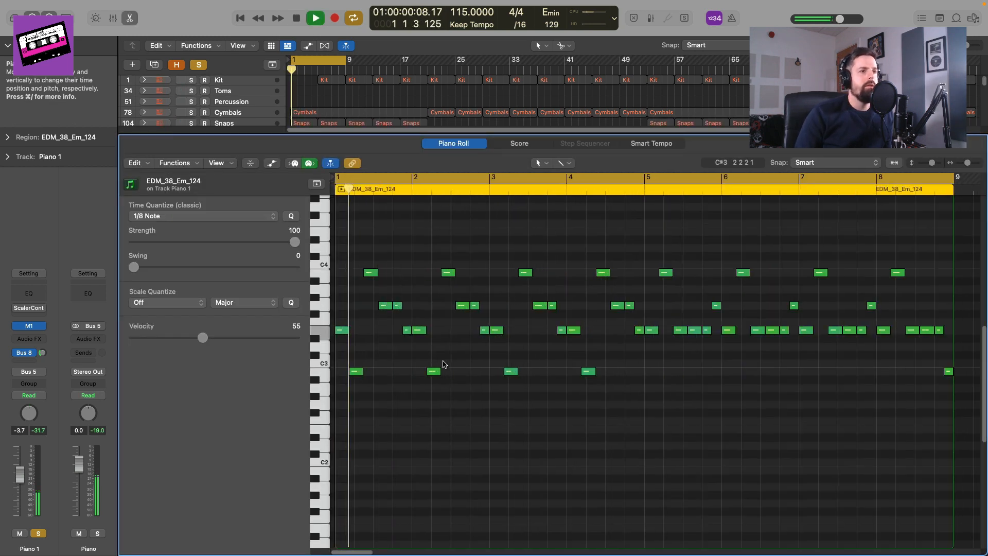
key(space)
drag(410, 350, 396, 305)
key(space)
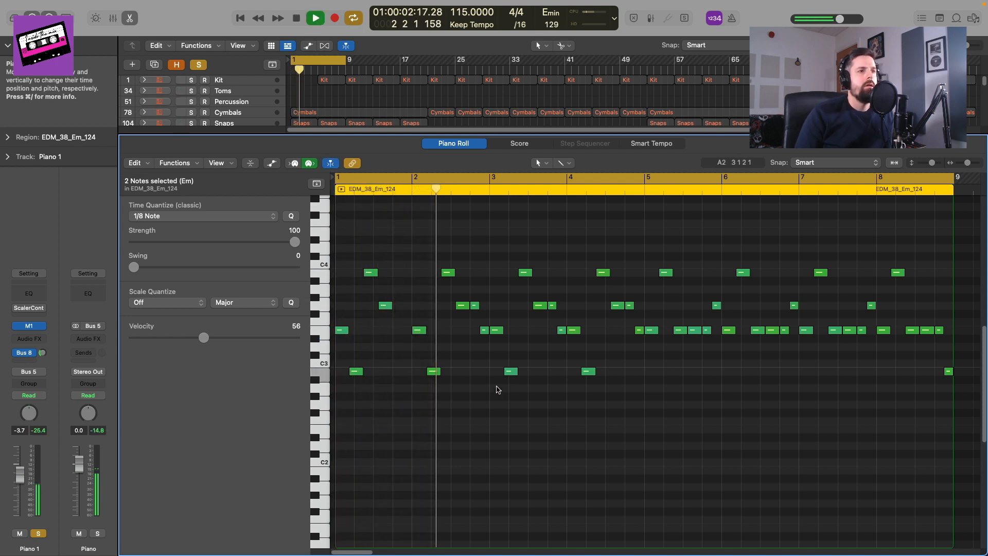
- Delete the two short G3 and E3 notes at the end of bar 3 in the Piano 1 region and play it back
key(space)
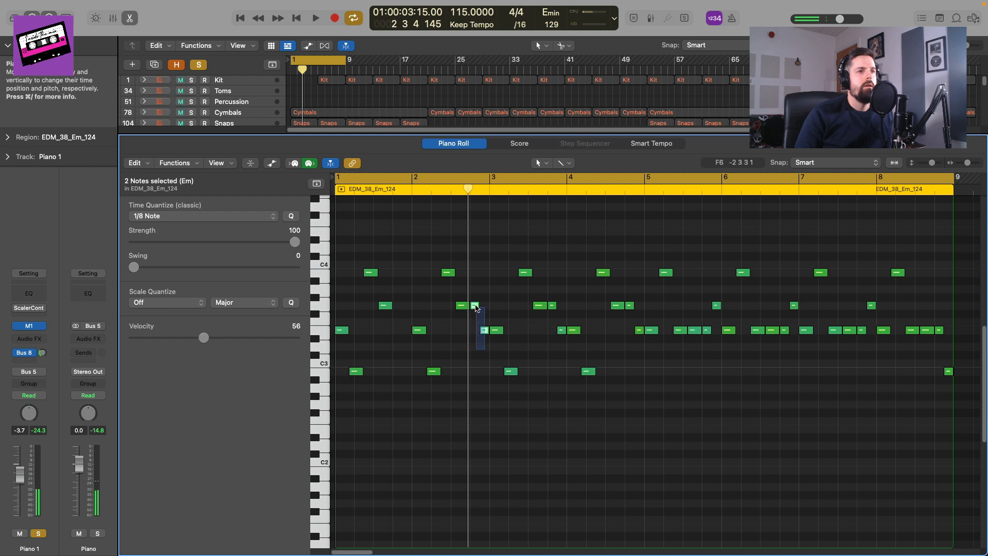
key(space)
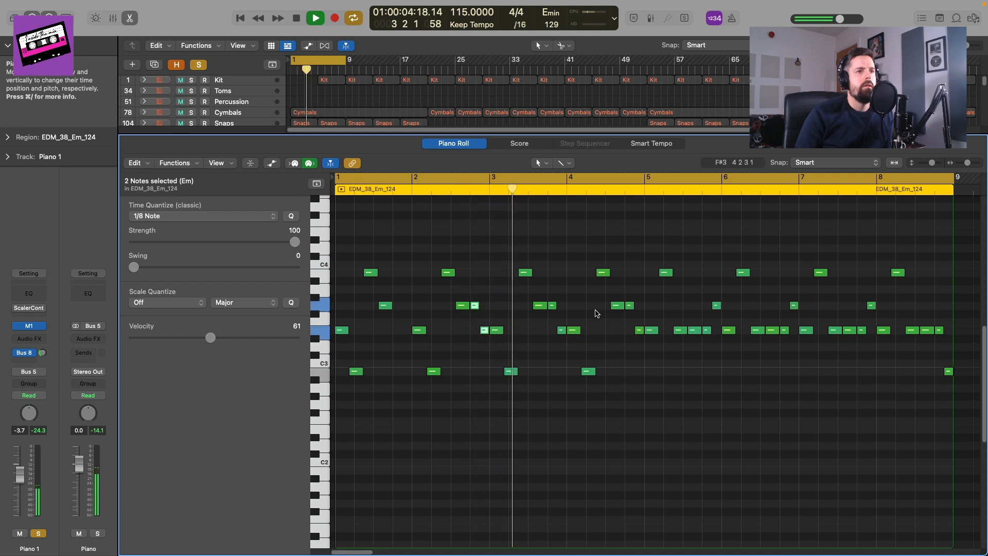
key(space)
drag(563, 353, 551, 309)
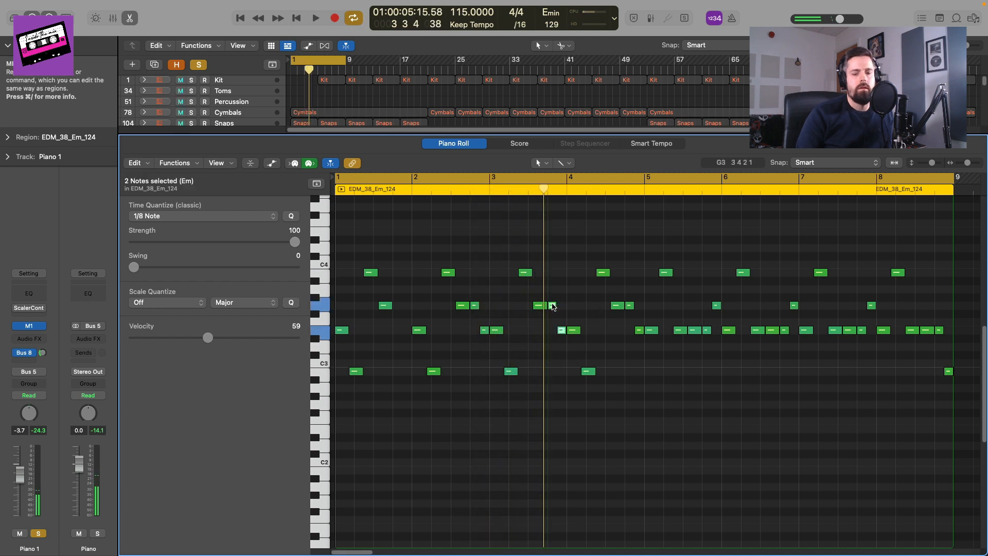
key(space)
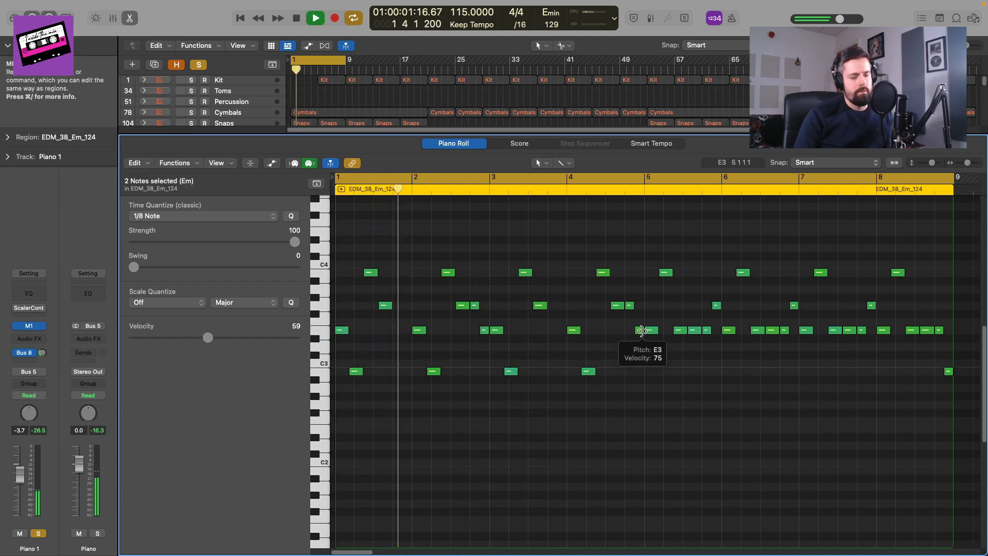
- Copy the Piano 1 and Piano 2 regions from bar 1 to bar 21 on the same tracks
key(e)
key(super+Right)
key(super+Right)
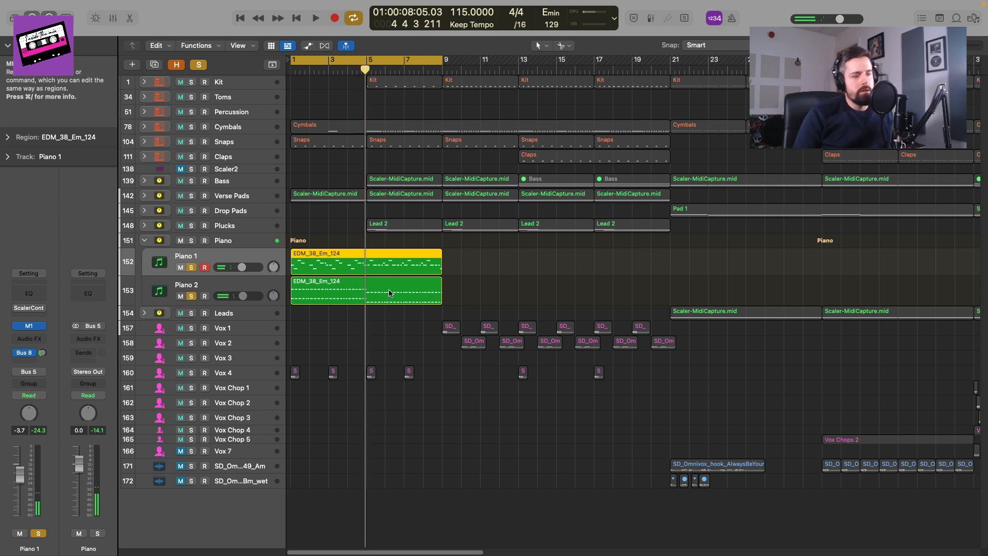
drag(486, 295, 681, 267)
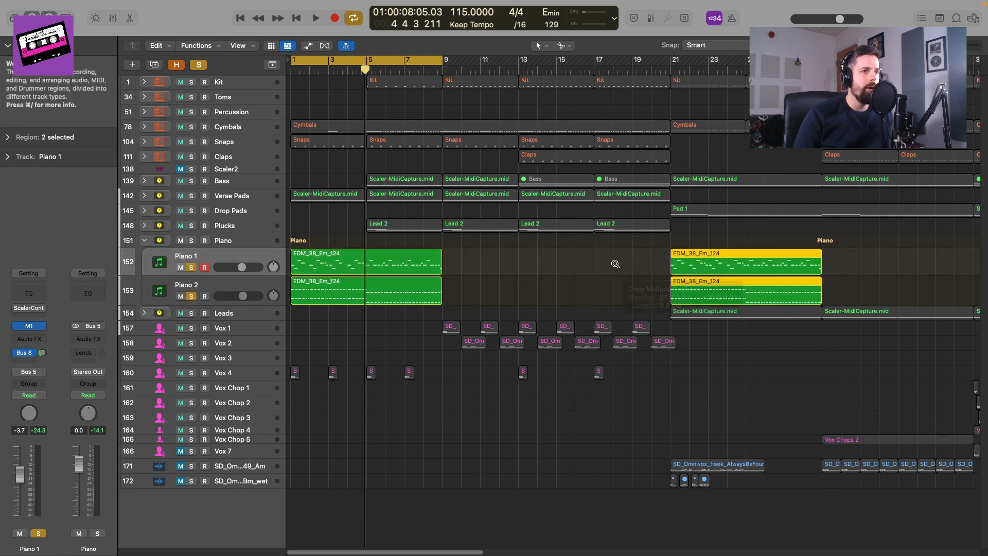
- Split the Piano 1 and Piano 2 regions at bar 5 and move both second halves to about bar 16
super+click(366, 286)
super+click(367, 262)
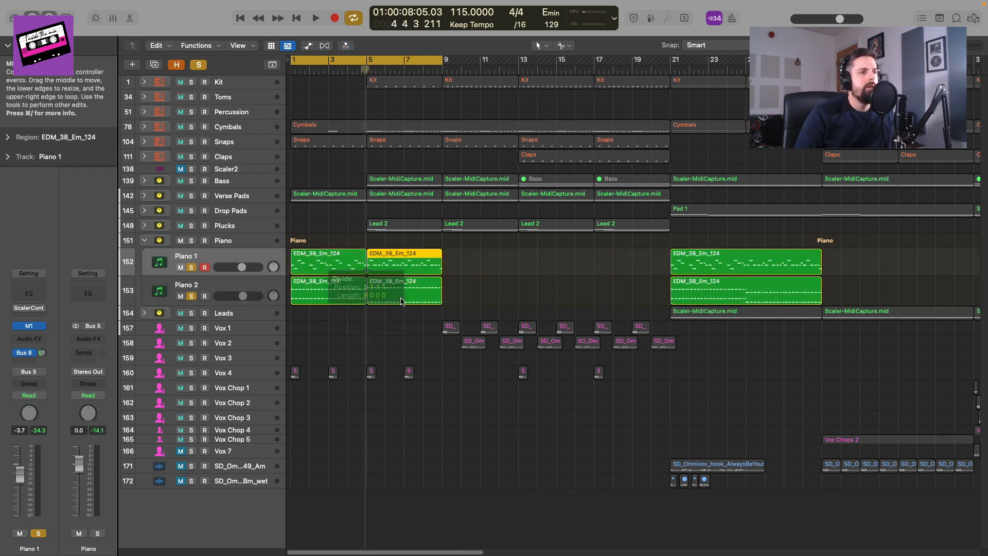
drag(411, 295, 474, 292)
drag(409, 266, 471, 267)
drag(521, 290, 521, 291)
shift+click(459, 283)
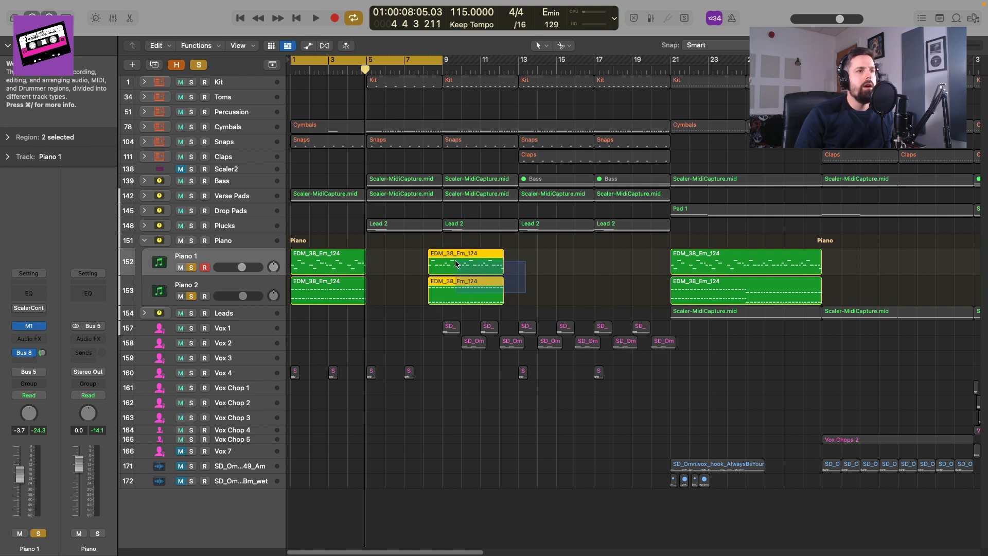
drag(446, 269, 598, 276)
- Add a Bus 9 (Delay) send to Piano 1 and raise its send level slightly while playing the piano parts
key(space)
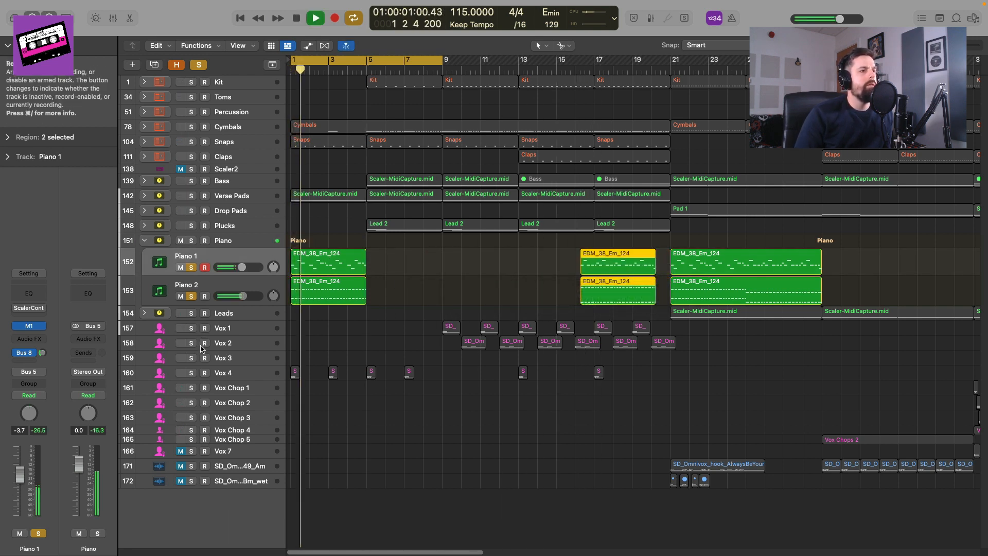
key(space)
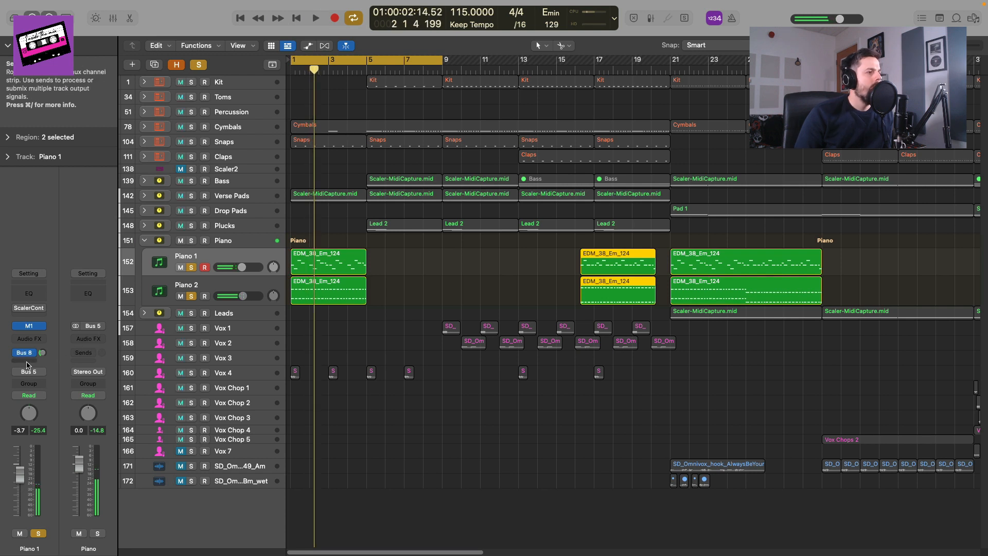
click(27, 364)
mouse_move(31, 376)
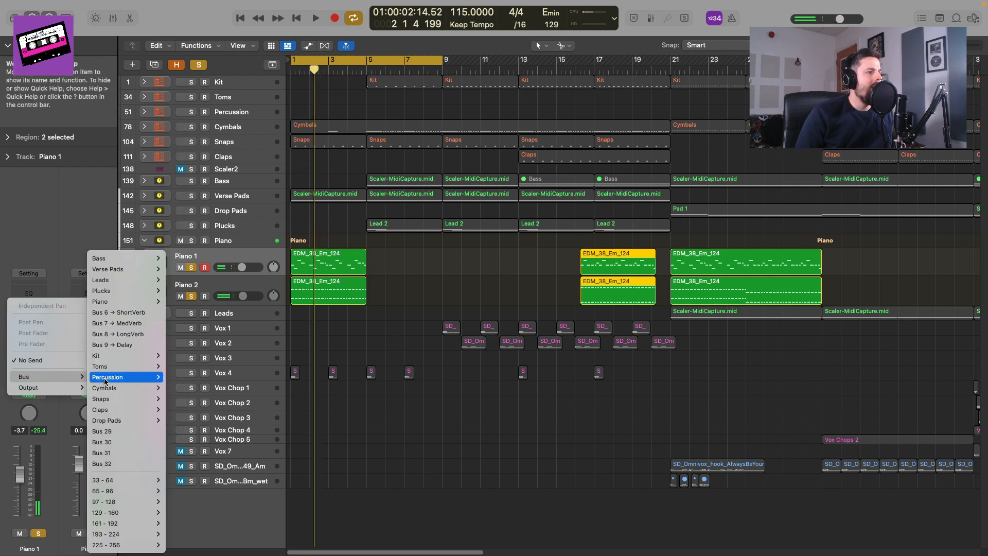
click(135, 345)
key(space)
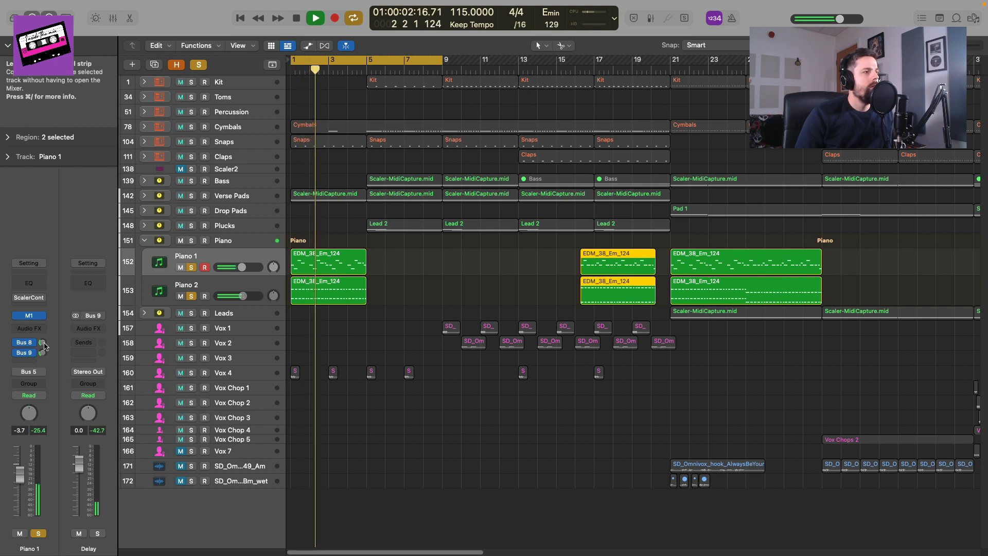
mouse_move(43, 354)
mouse_down()
mouse_move(50, 305)
mouse_move(42, 346)
mouse_up()
key(space)
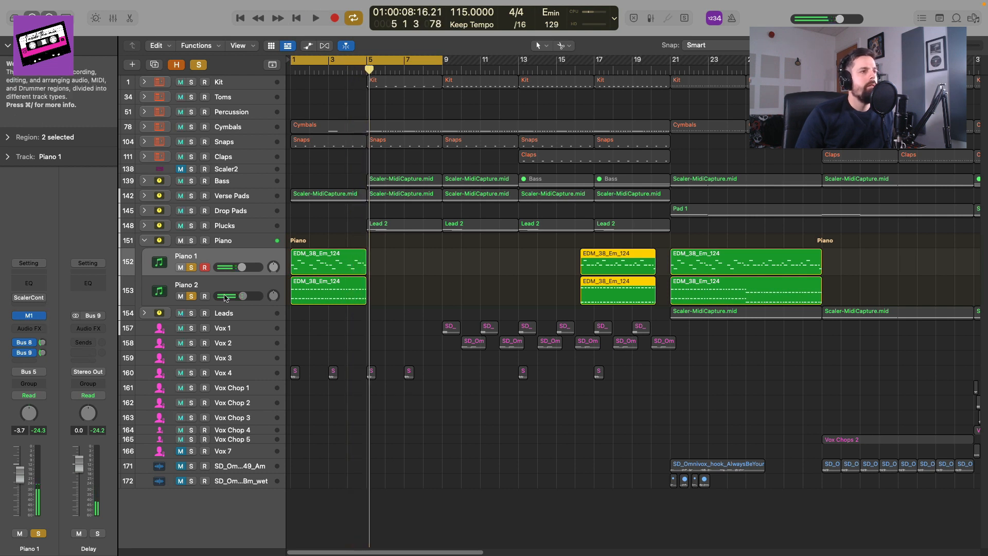
- Insert a stereo kHs Delay on the Piano 1 track and switch its delay timing to Sync
click(210, 292)
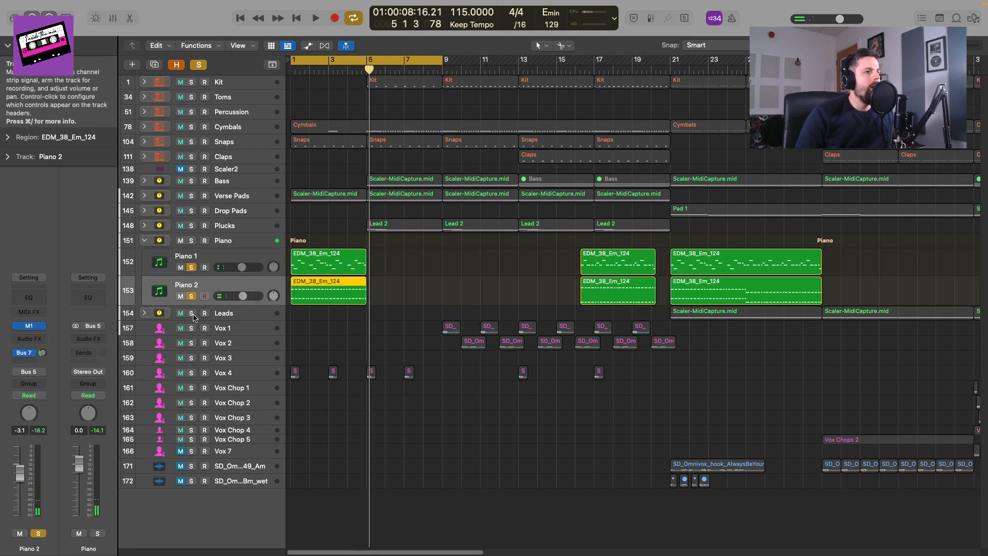
click(206, 257)
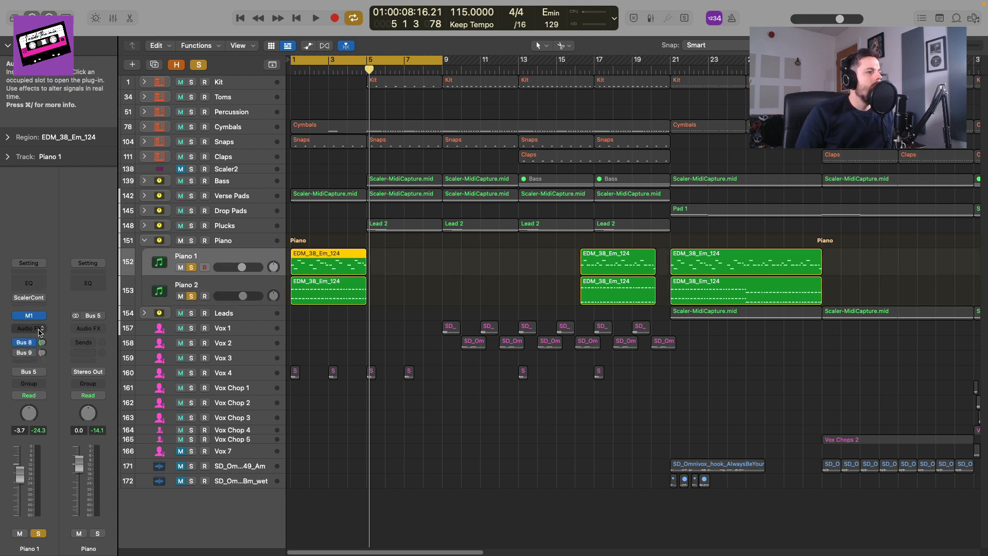
click(38, 329)
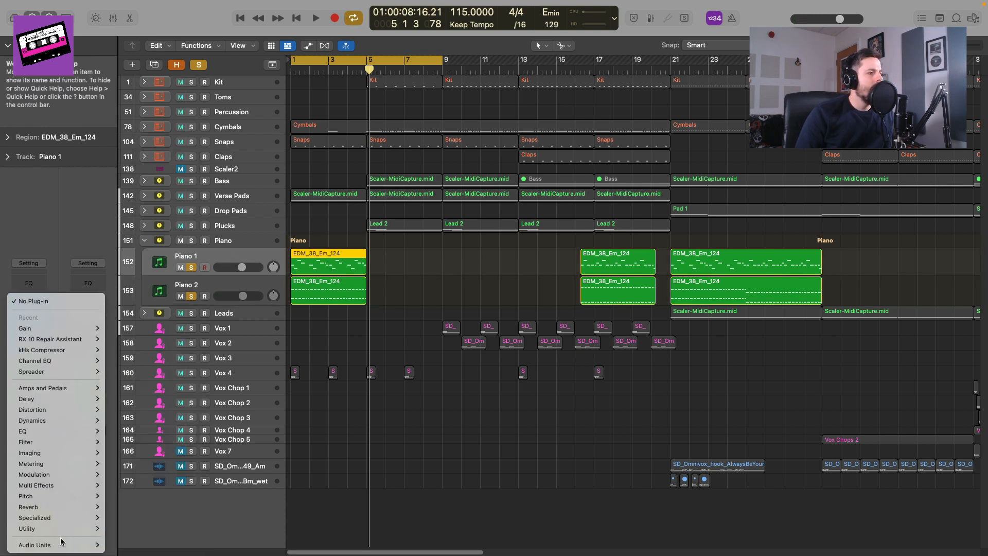
mouse_move(57, 545)
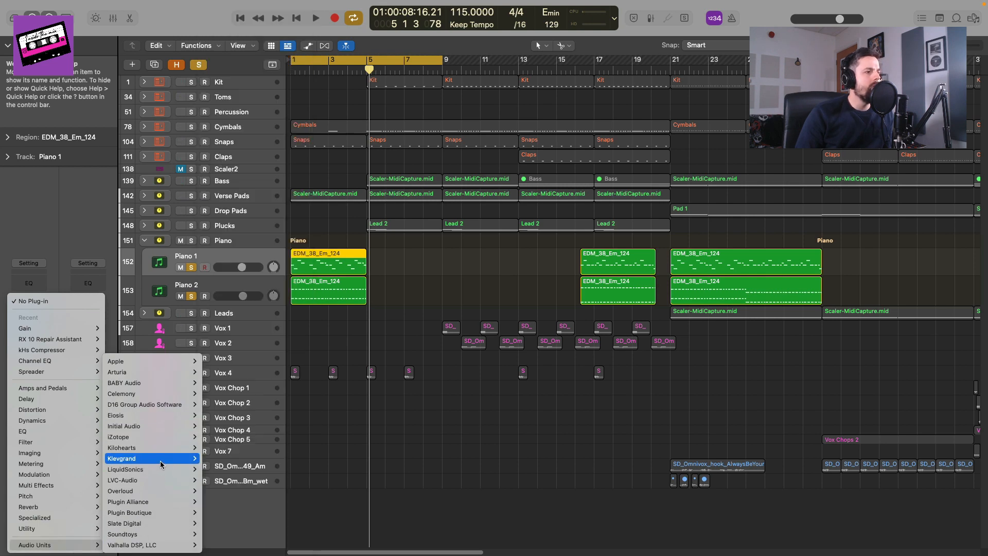
mouse_move(149, 448)
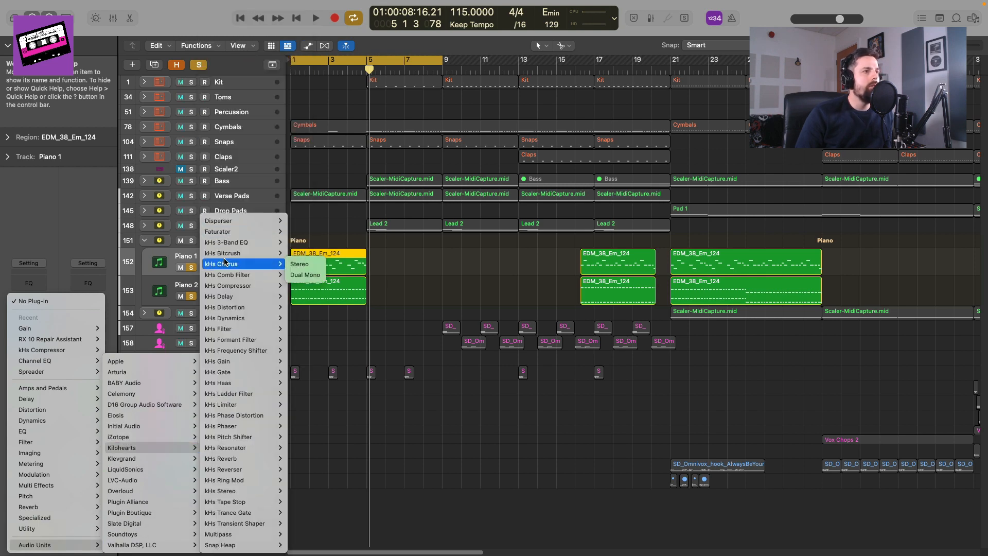
click(303, 297)
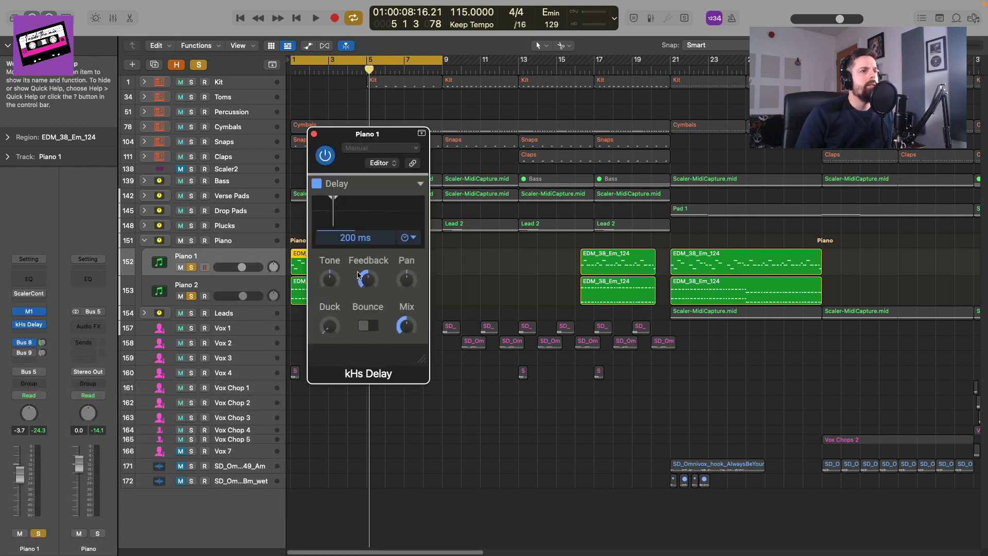
click(413, 238)
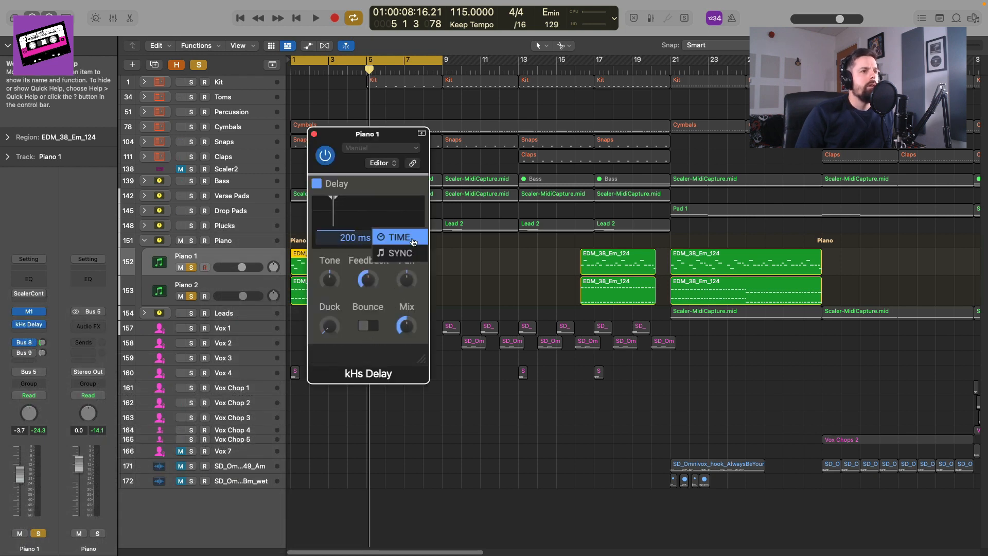
click(401, 249)
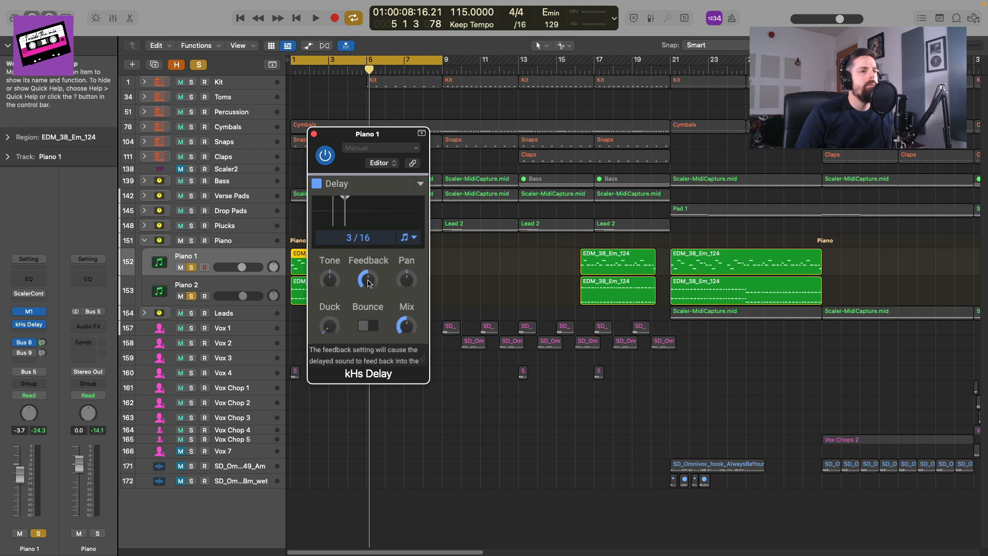
- Set the kHs Delay feedback to 22% and its delay time to 2/16 during playback
drag(367, 279, 367, 284)
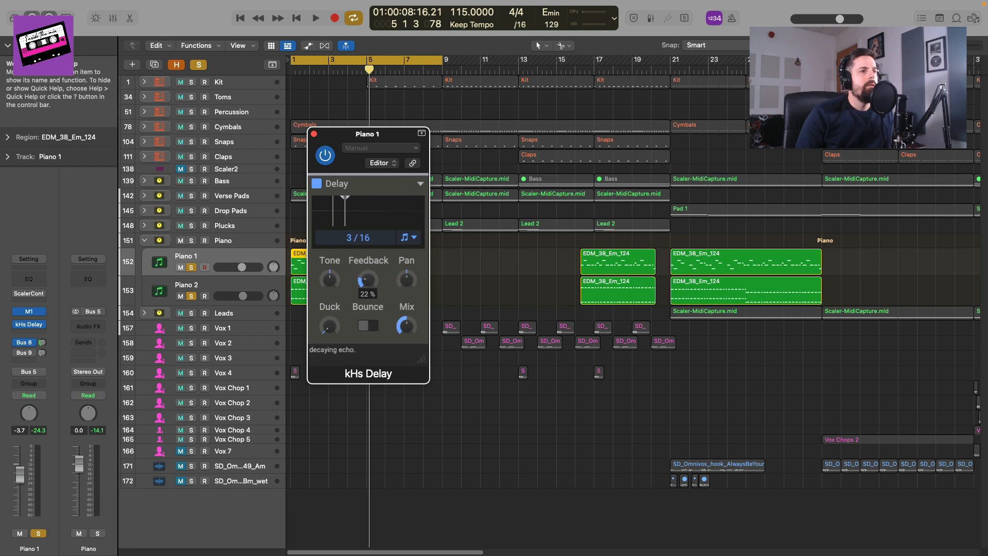
key(space)
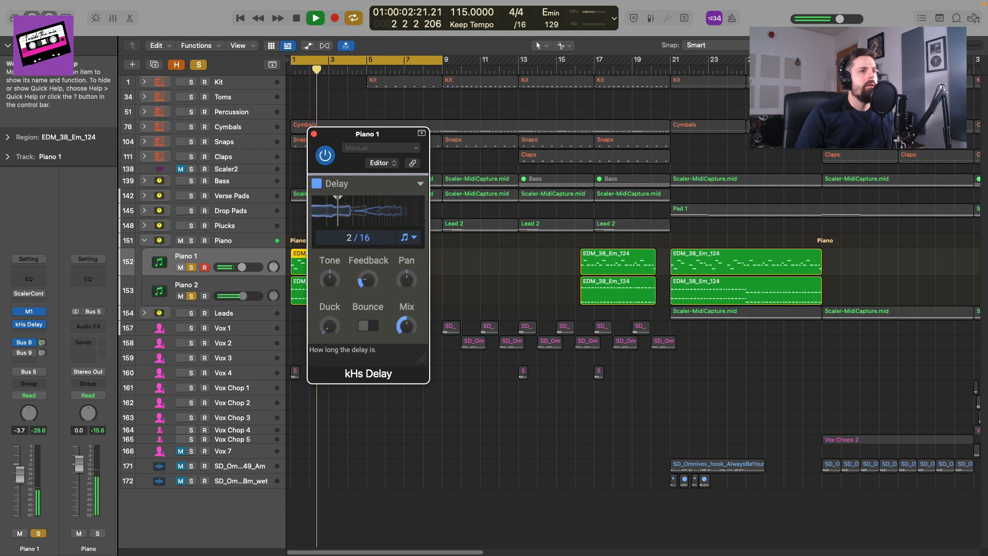
drag(349, 238, 349, 243)
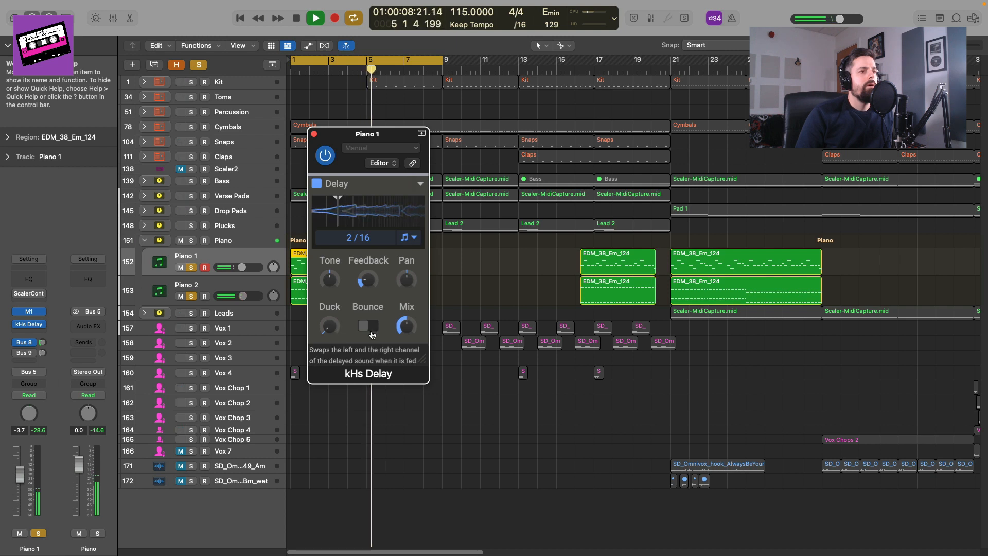
- Turn on Bounce in kHs Delay, lower its Mix slightly while listening, and close the plug-in
click(367, 328)
key(space)
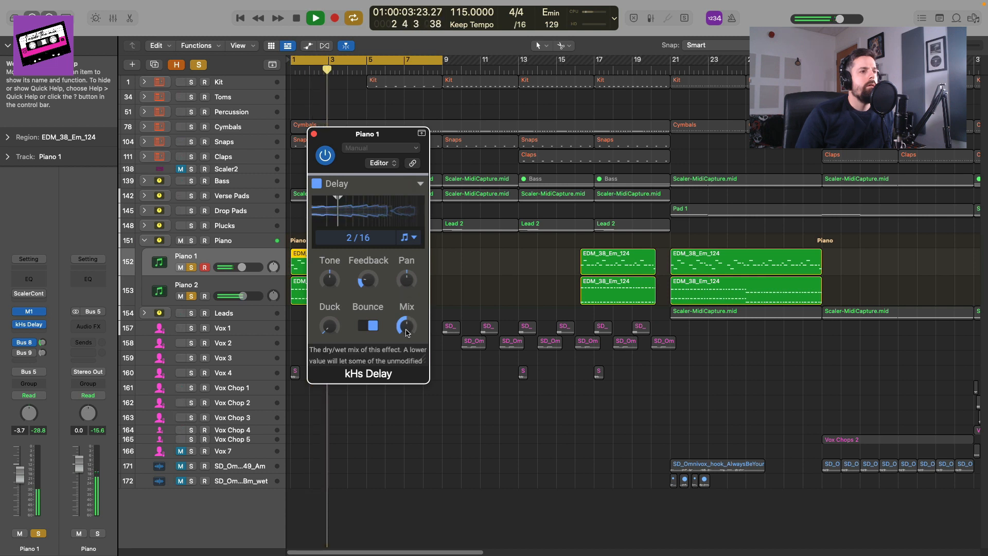
key(space)
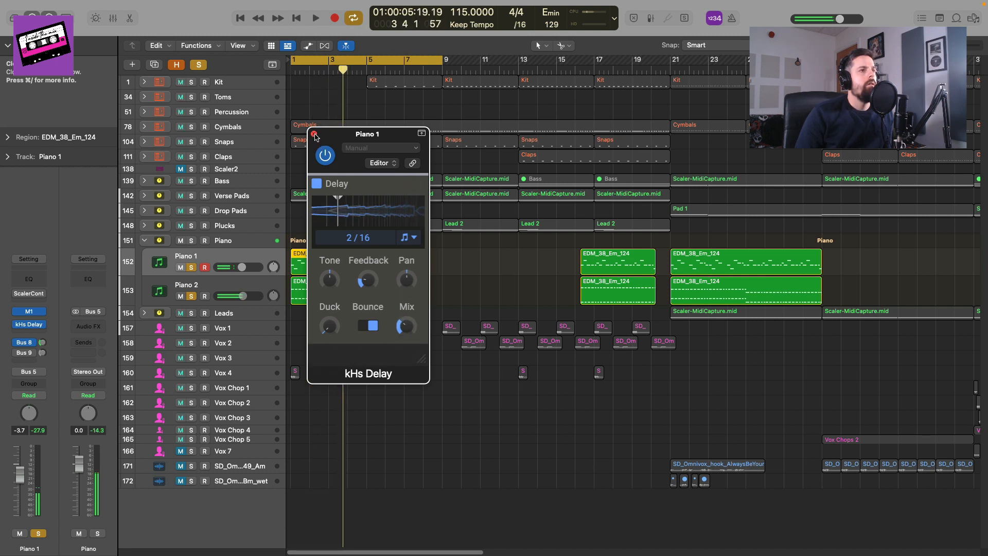
click(313, 134)
- Unsolo Piano 1 and Piano 2 and play them with the full arrangement
click(191, 267)
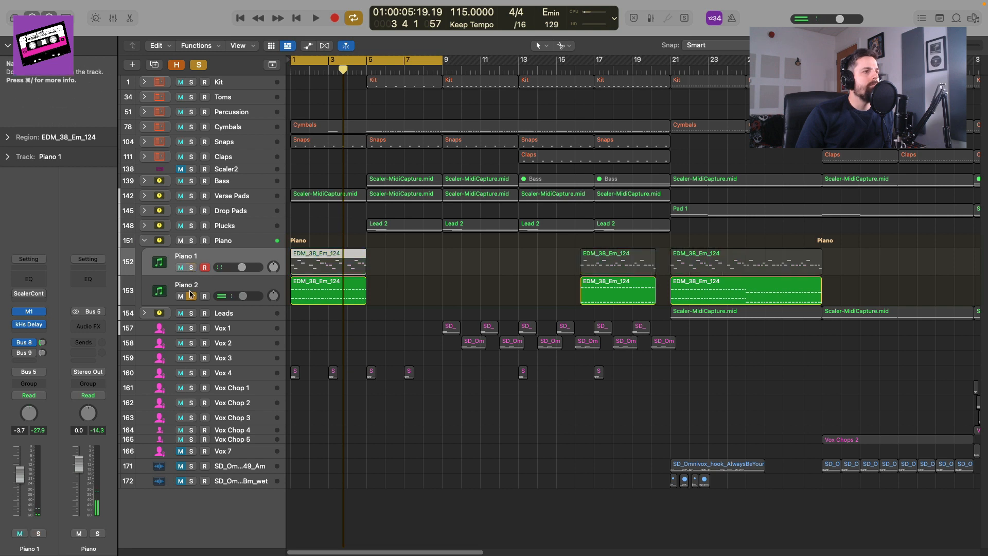
click(191, 295)
key(space)
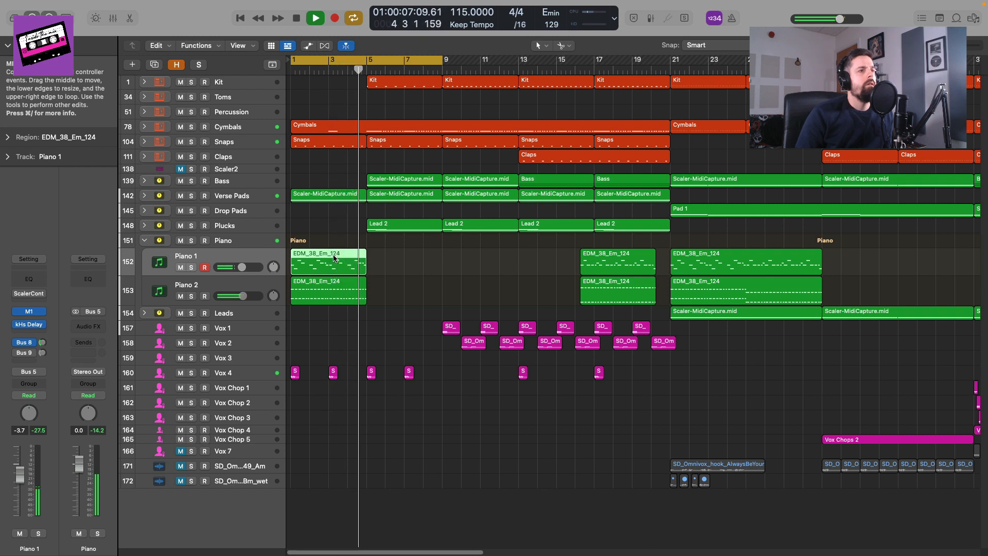
key(space)
- Repeat the bar 1 Piano 1 and Piano 2 regions at bar 5 and lower the Piano 2 volume to -5.7 dB during playback
drag(400, 298, 397, 264)
key(space)
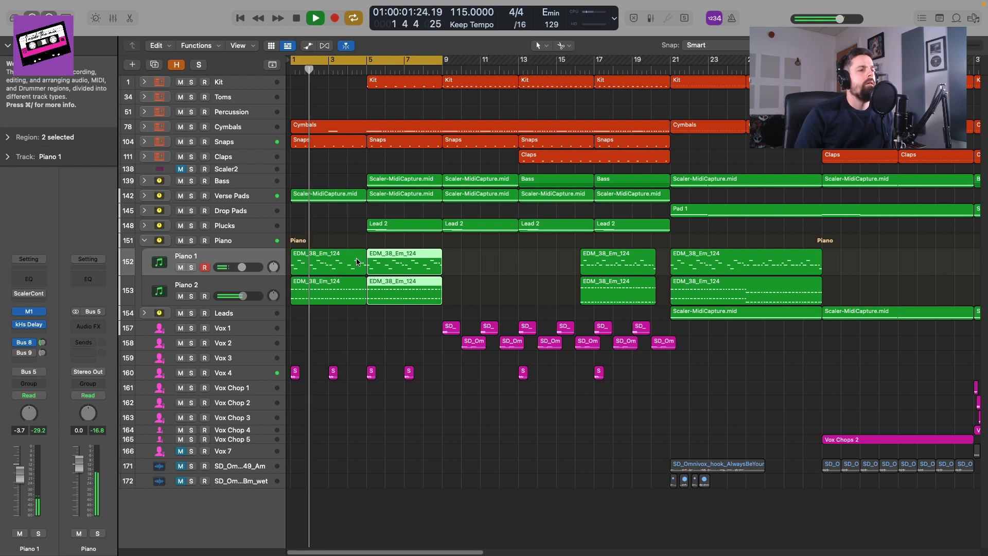
click(264, 285)
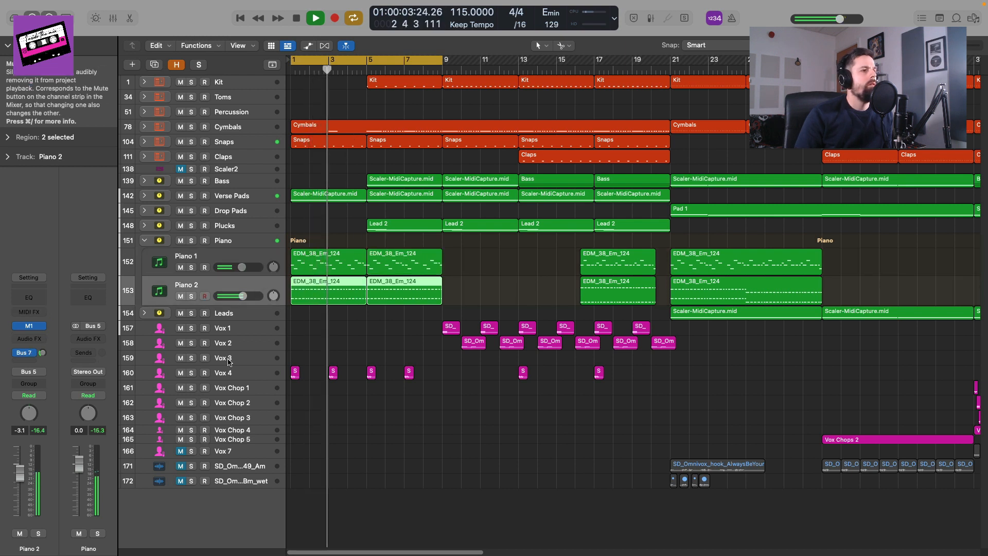
drag(241, 295, 238, 295)
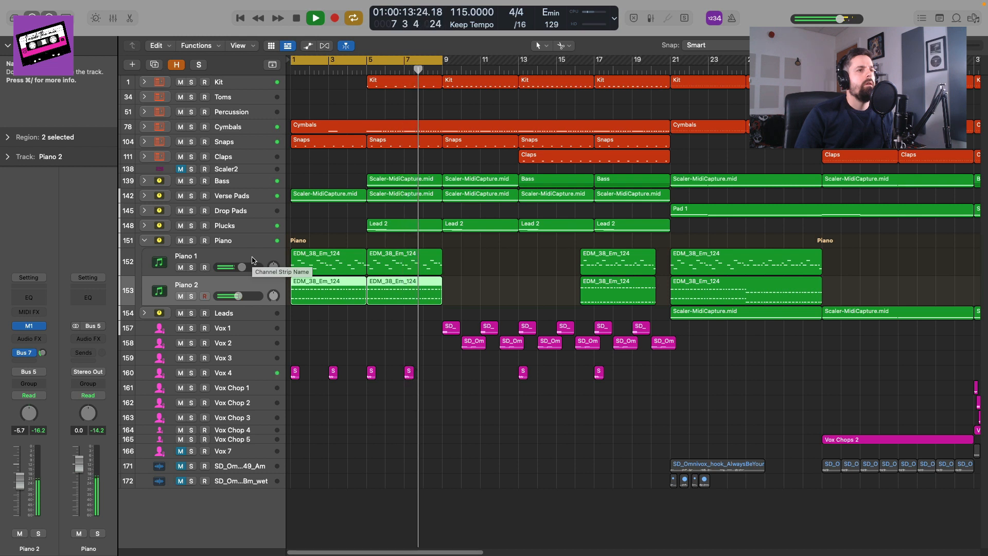
- Repeat the bar 5 Piano 1 and Piano 2 regions at bar 9
drag(460, 296, 405, 267)
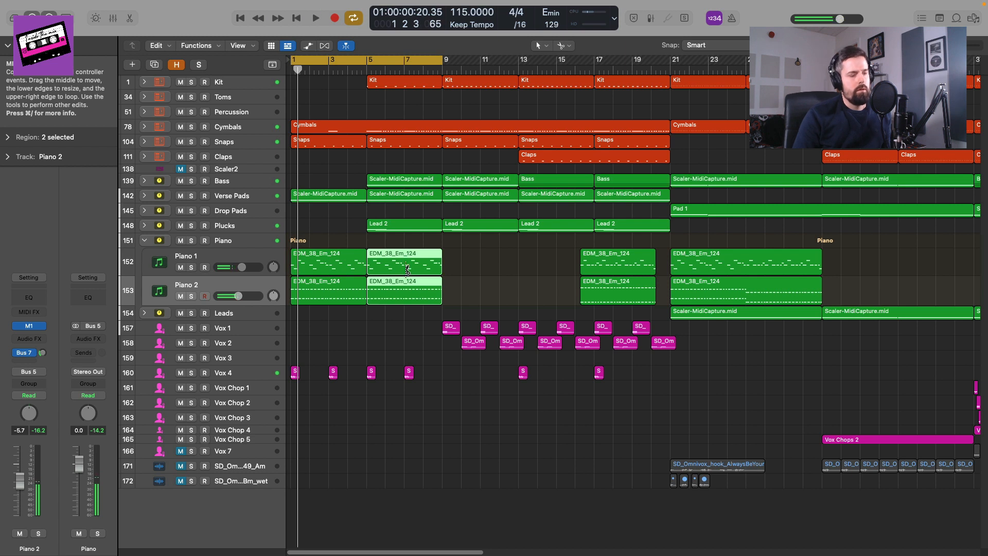
key(super+r)
key(space)
key(space)
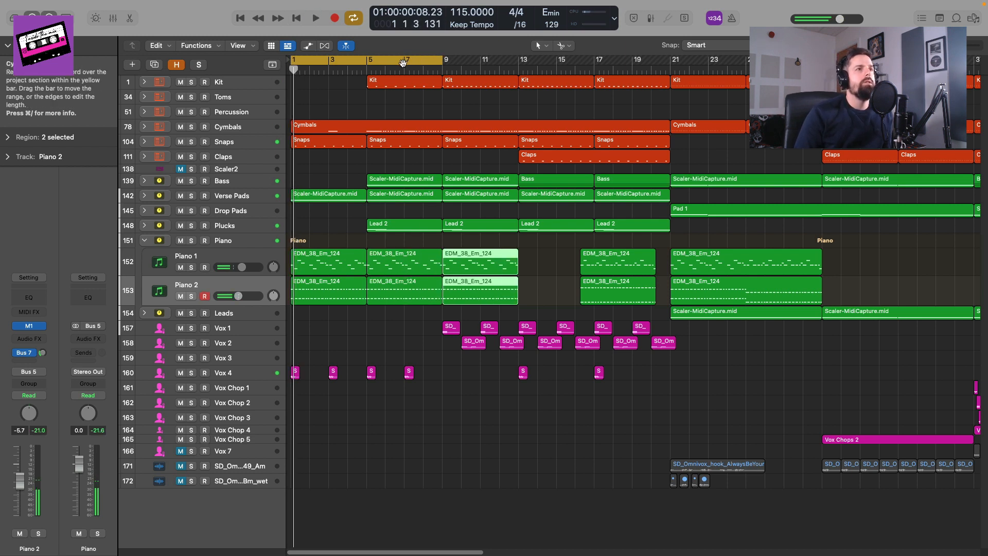
- Move the cycle range to bars 9 through 17 and play that section
drag(403, 62, 555, 63)
key(space)
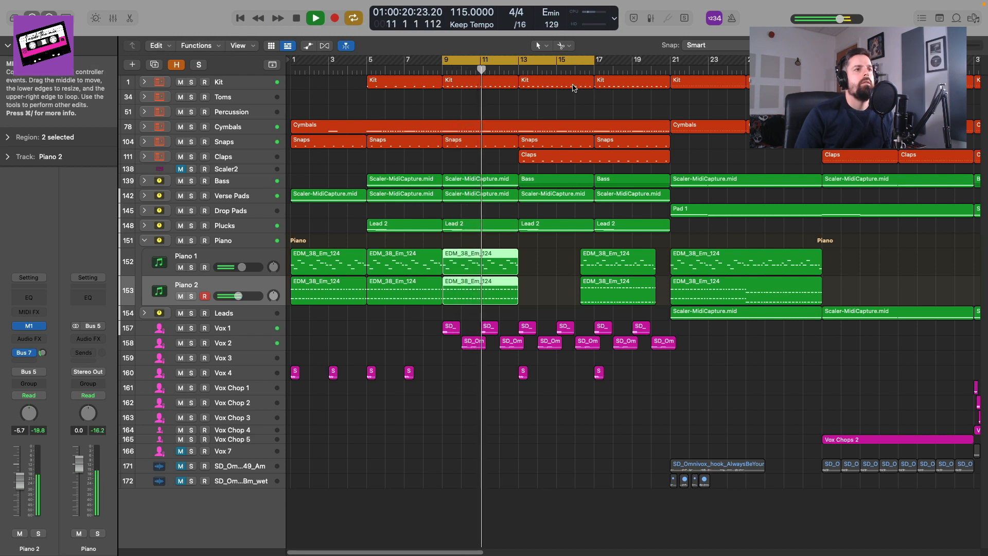
key(space)
- Shift the cycle range to bars 5 through 13, return it to bars 1 through 9, and play the opening
drag(483, 60, 406, 60)
key(space)
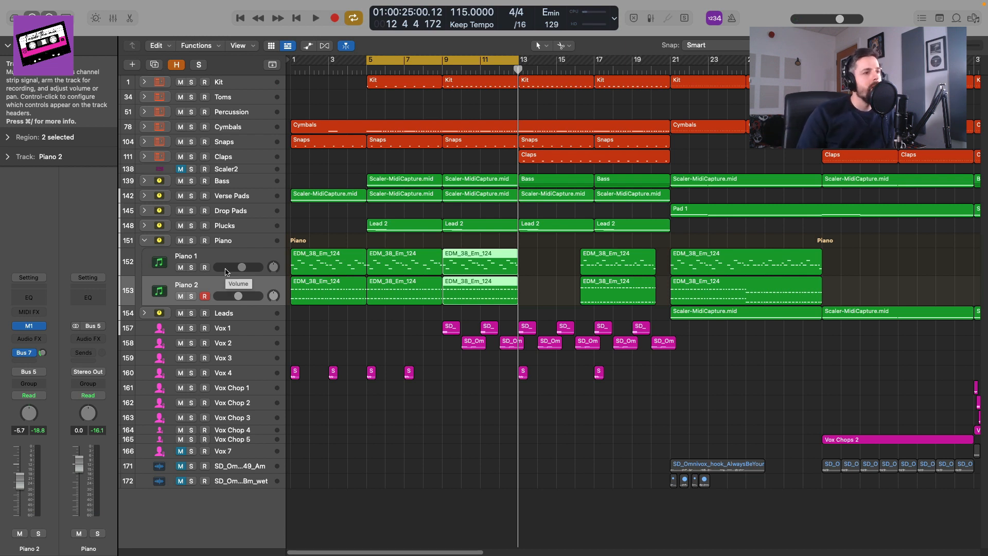
drag(397, 55, 322, 56)
key(space)
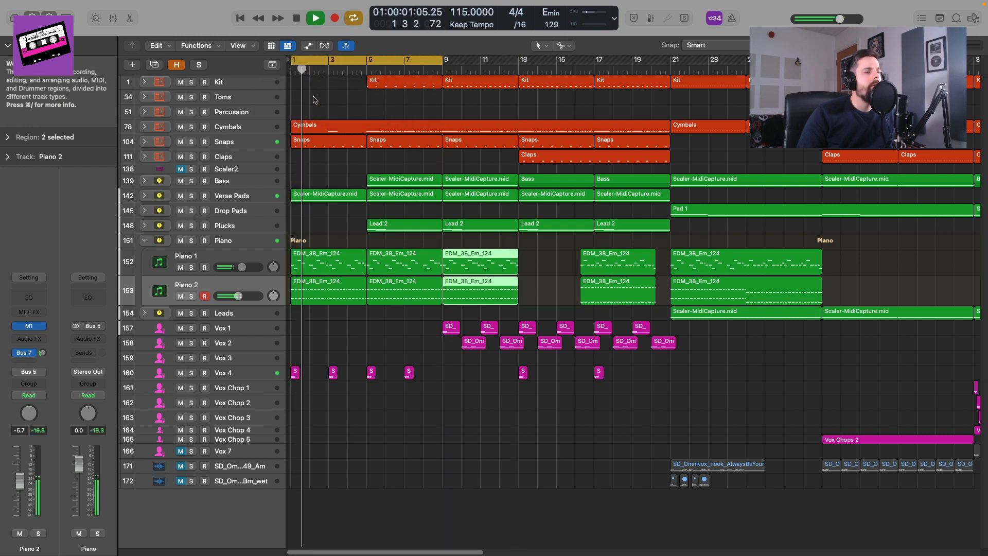
key(space)
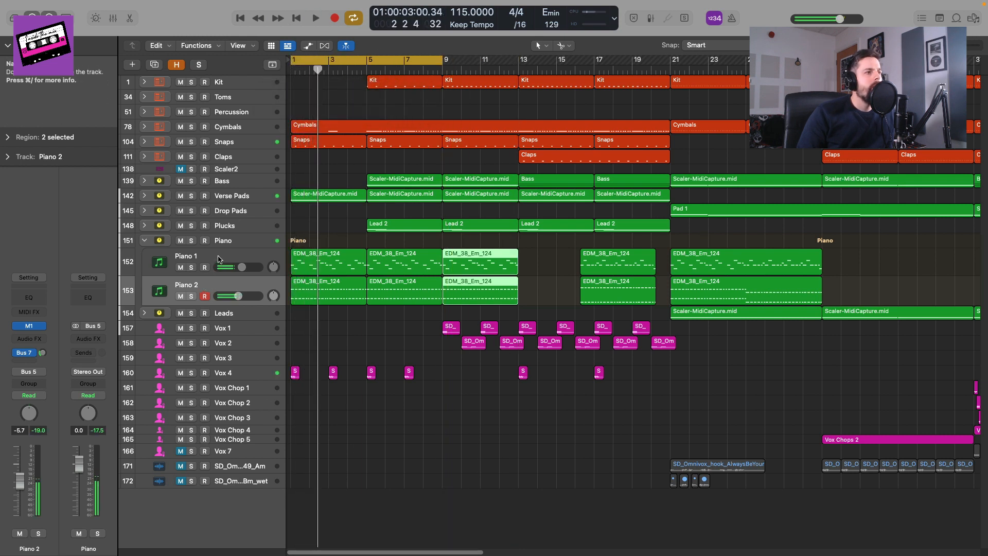
- Add a Channel EQ to Piano 1 and set its high-cut filter to about 2.6 kHz while listening
click(198, 260)
click(31, 280)
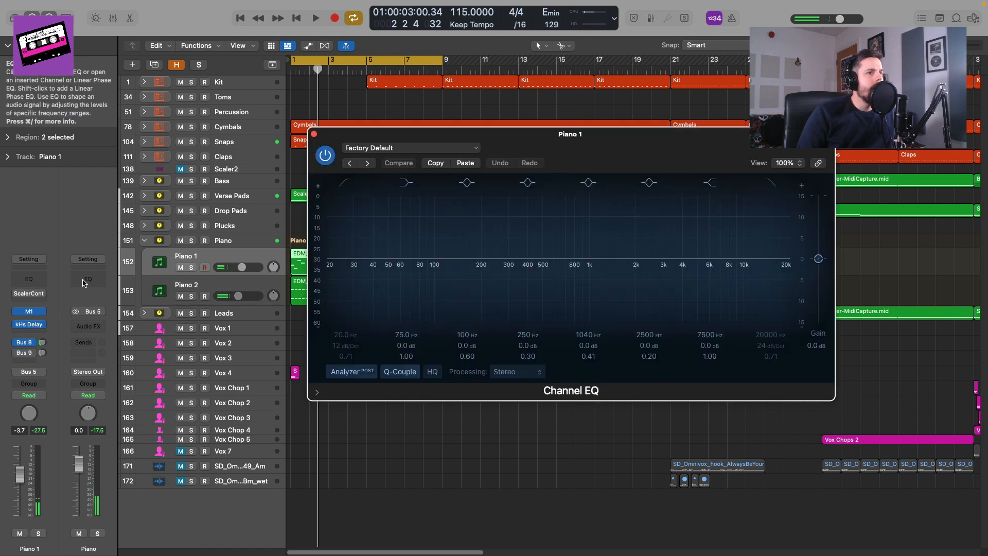
click(771, 182)
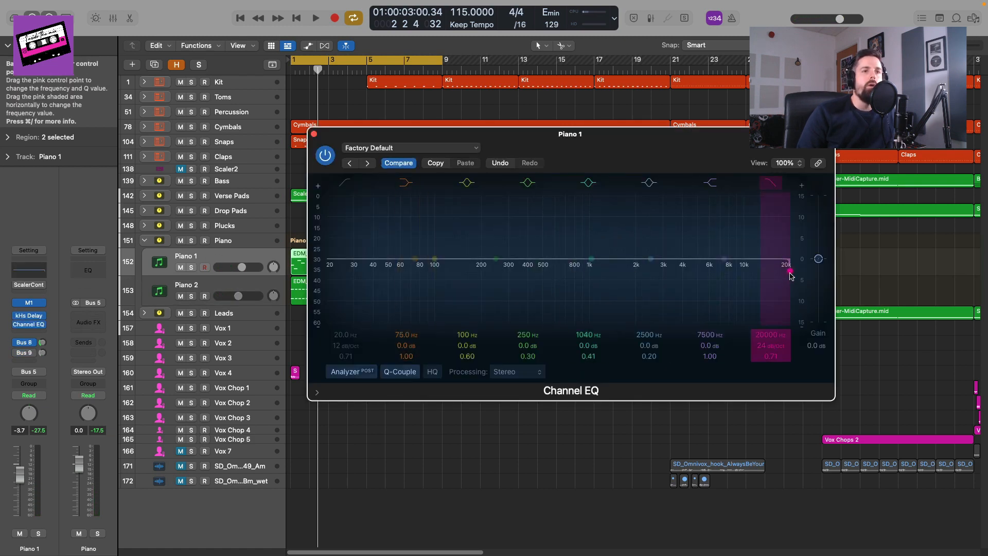
drag(790, 270, 649, 277)
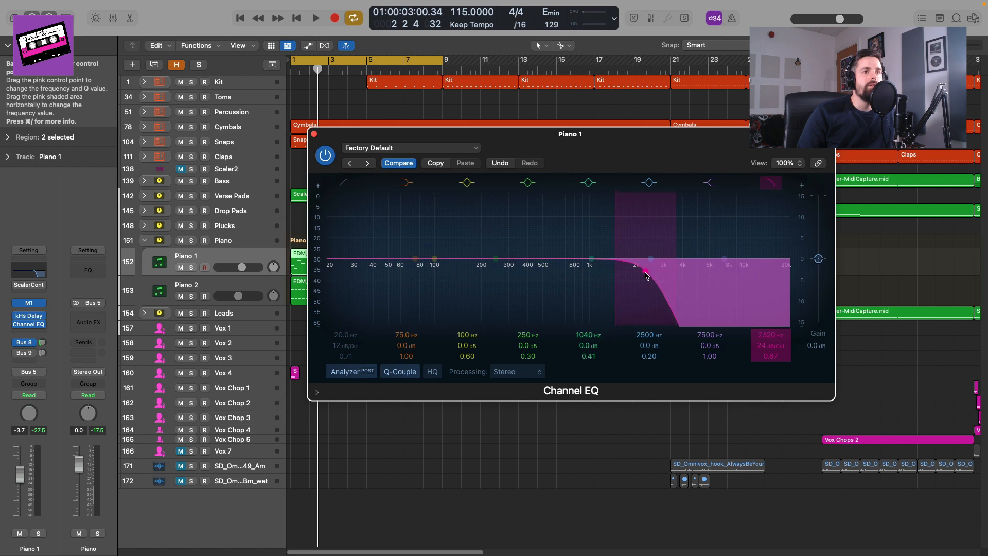
key(space)
drag(647, 275, 676, 274)
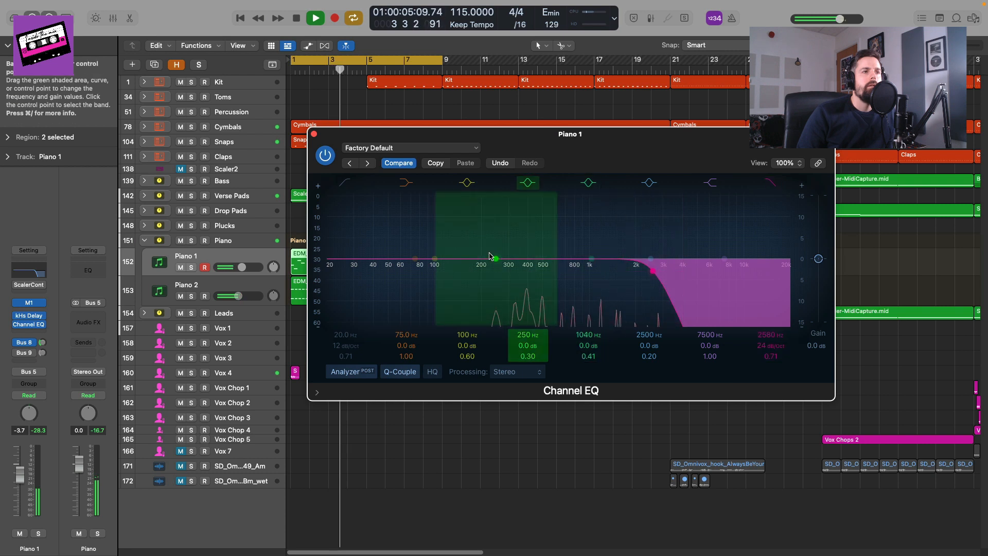
- Set Piano 1's Channel EQ low-cut filter to about 113 Hz and high-cut to about 4.9 kHz, stop playback and close the EQ
click(329, 273)
drag(331, 274, 443, 275)
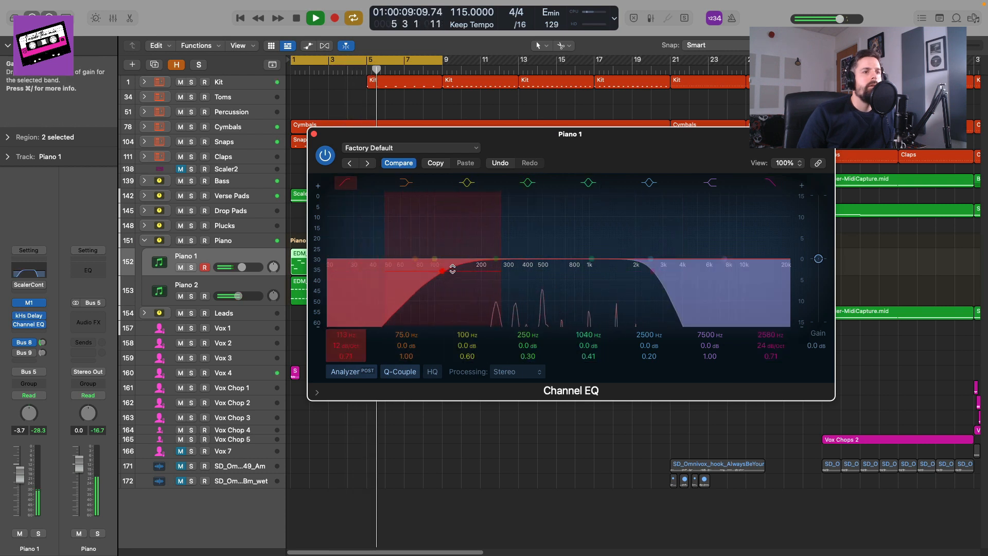
drag(653, 269, 671, 276)
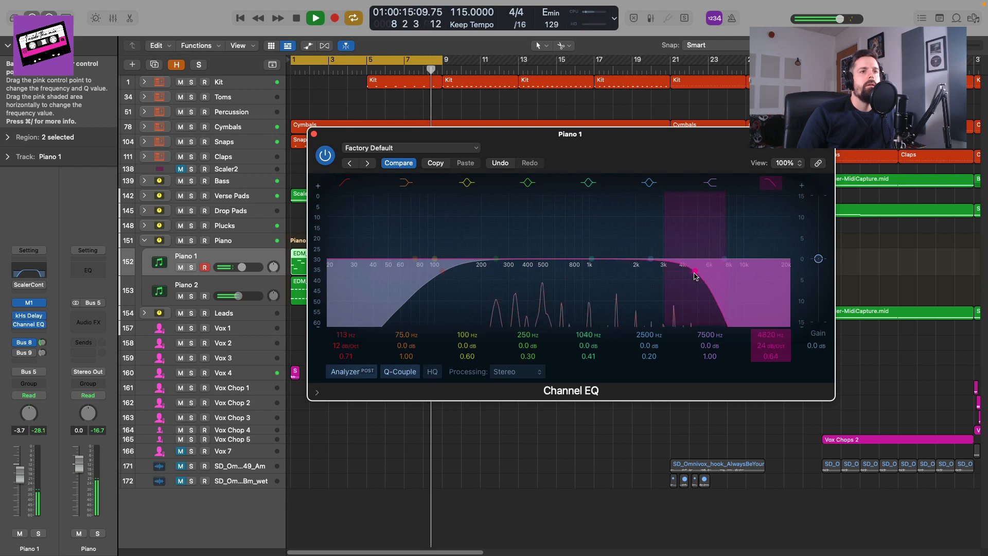
key(space)
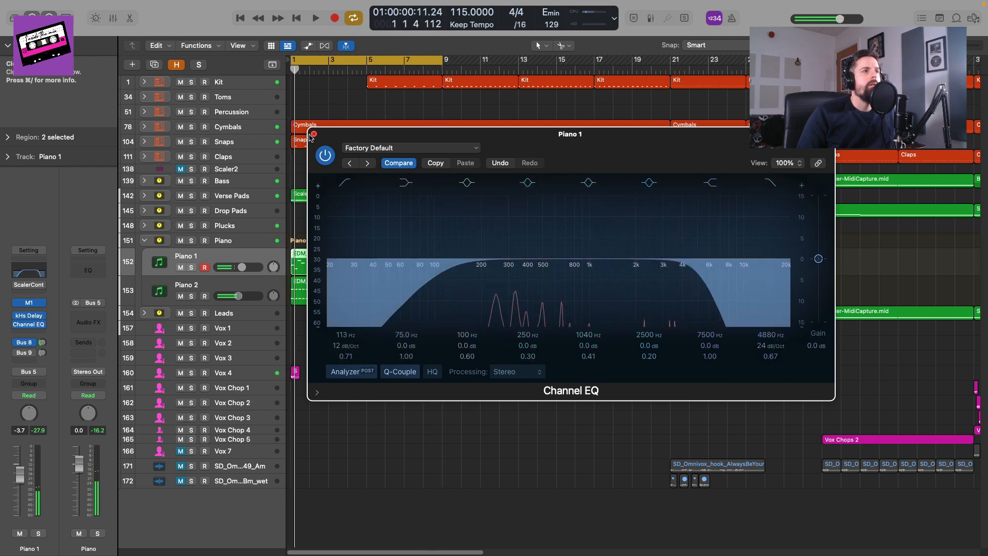
click(314, 134)
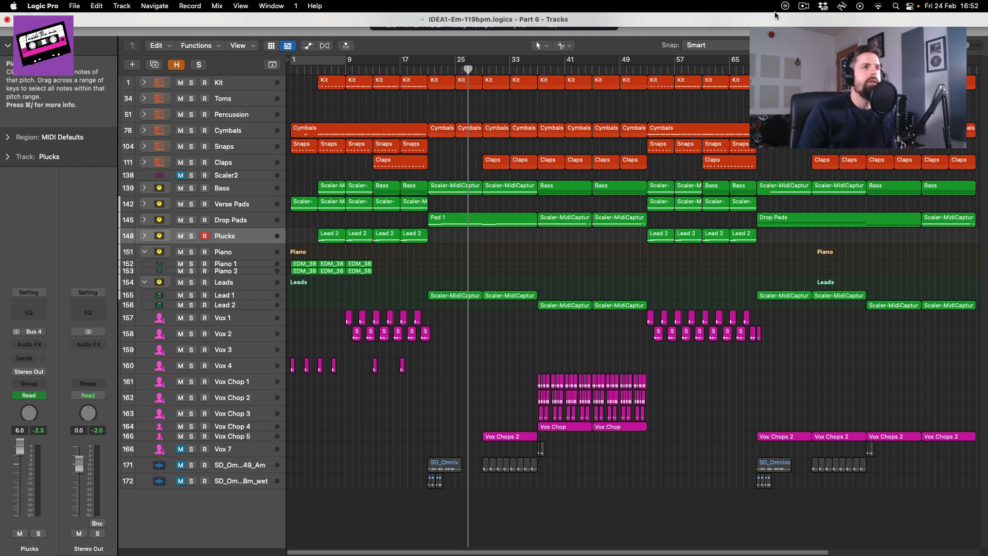
- Set the cycle range to bars 21 through 37 and briefly play that section
drag(429, 63, 537, 70)
key(space)
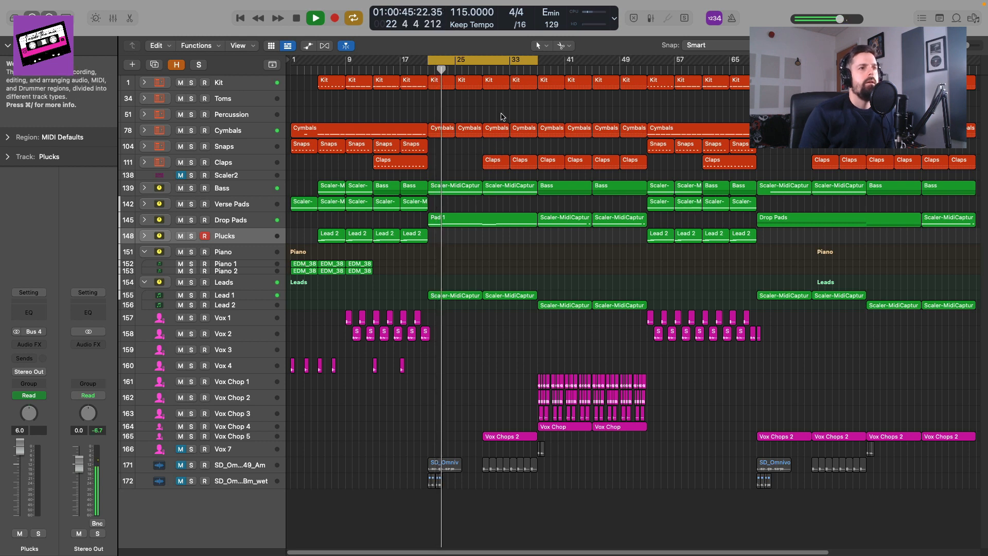
key(space)
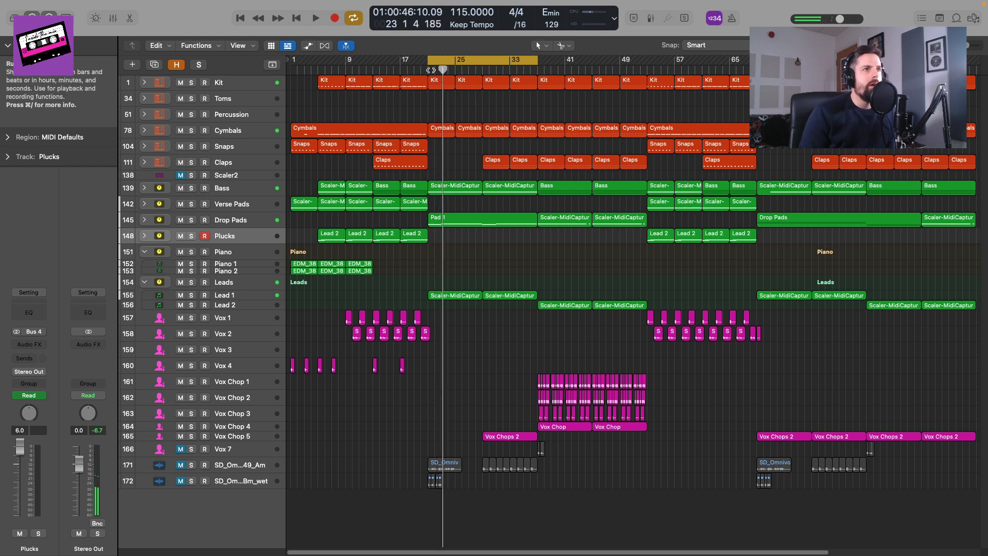
- Loop bars 29 through 37 while checking the Vox Chop 5 track, stop, and extend the cycle range back to bar 21
drag(429, 61, 483, 61)
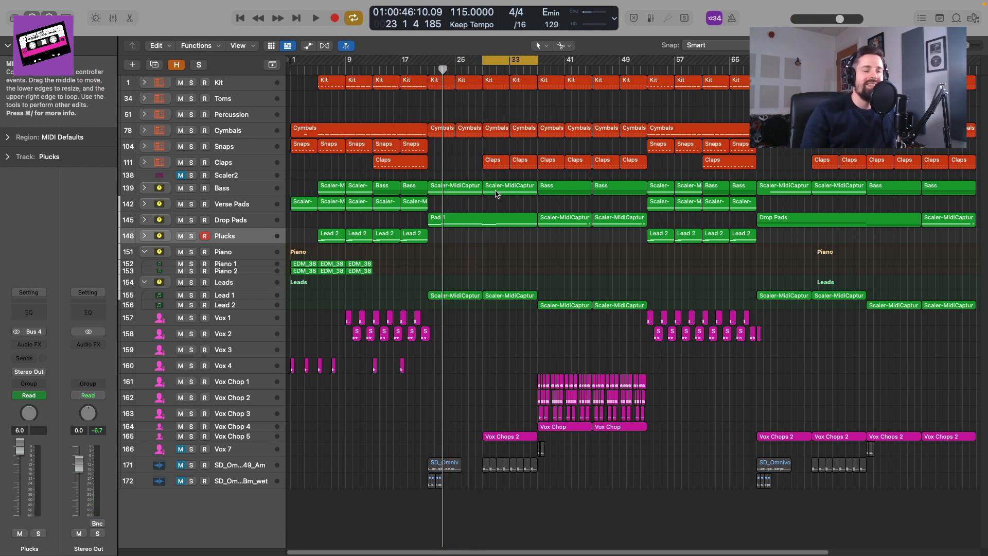
key(space)
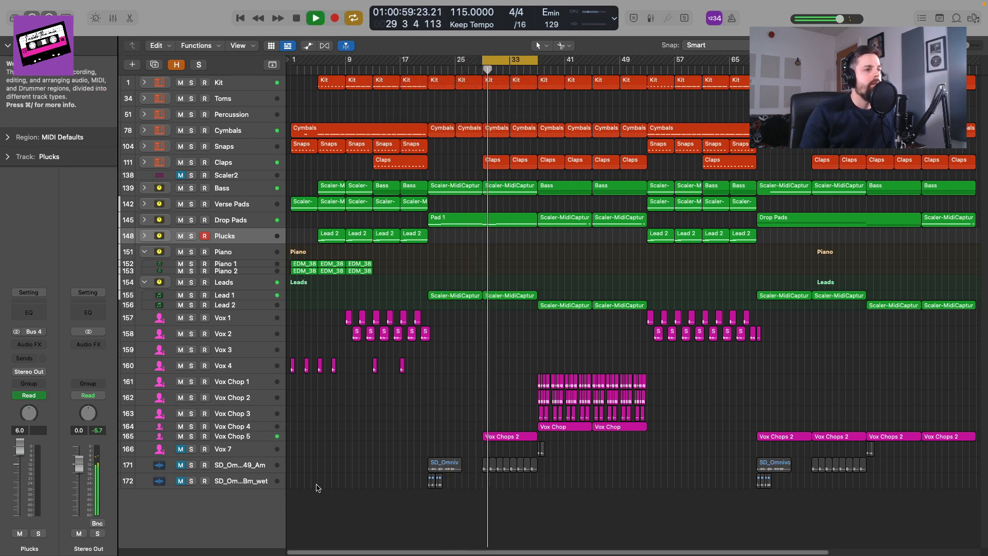
click(254, 447)
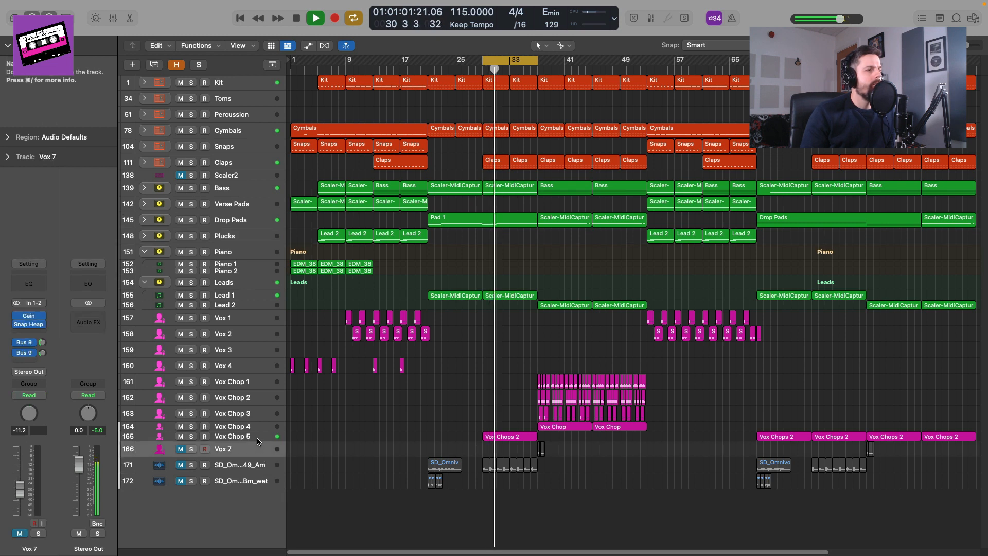
click(257, 439)
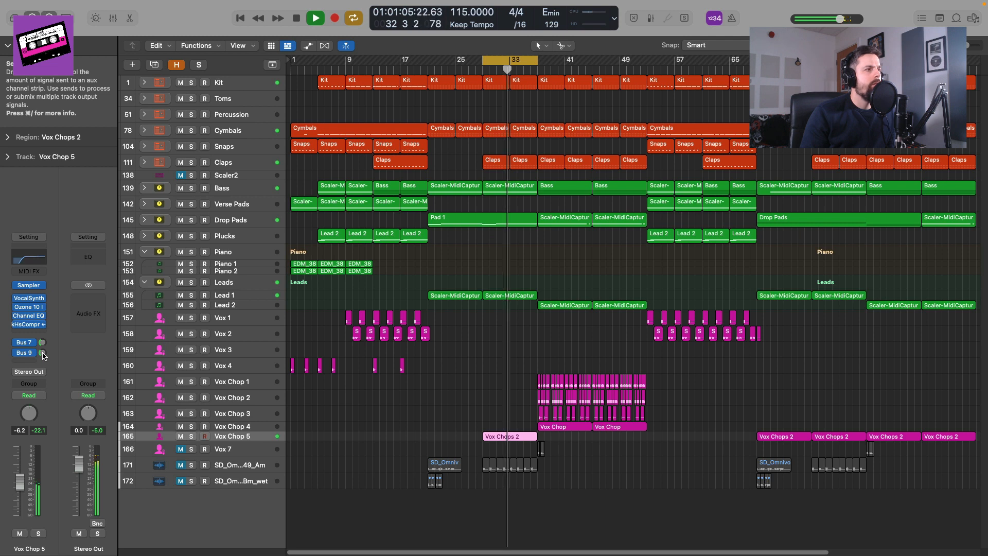
key(space)
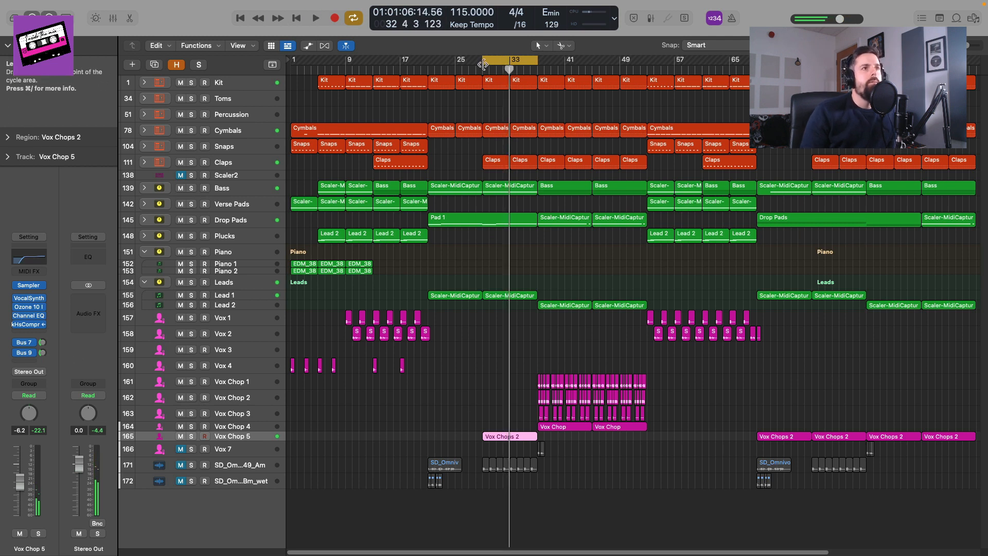
drag(483, 60, 428, 59)
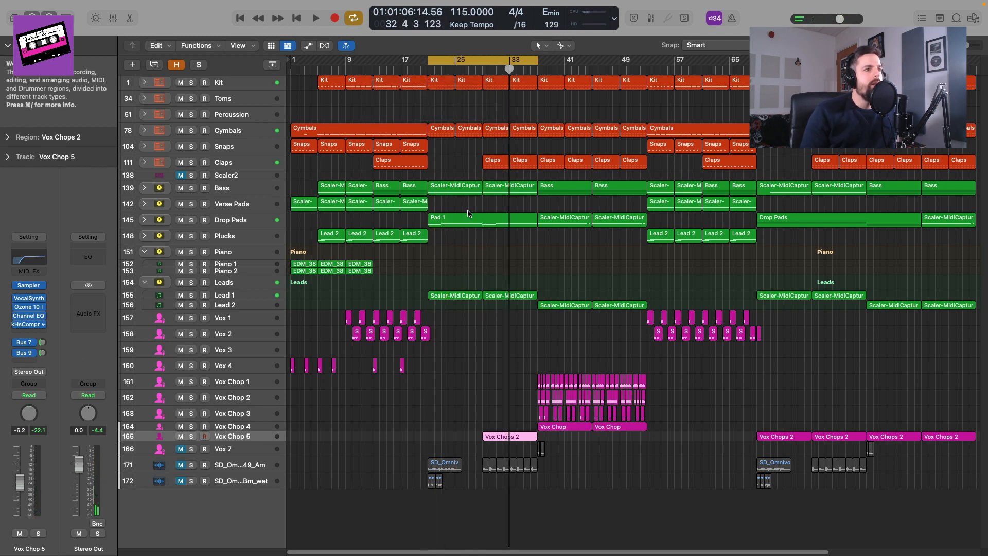
- Find SD_EDM_73_Em_122.mid in the file browser and place it on Piano 1 at bar 21
click(976, 18)
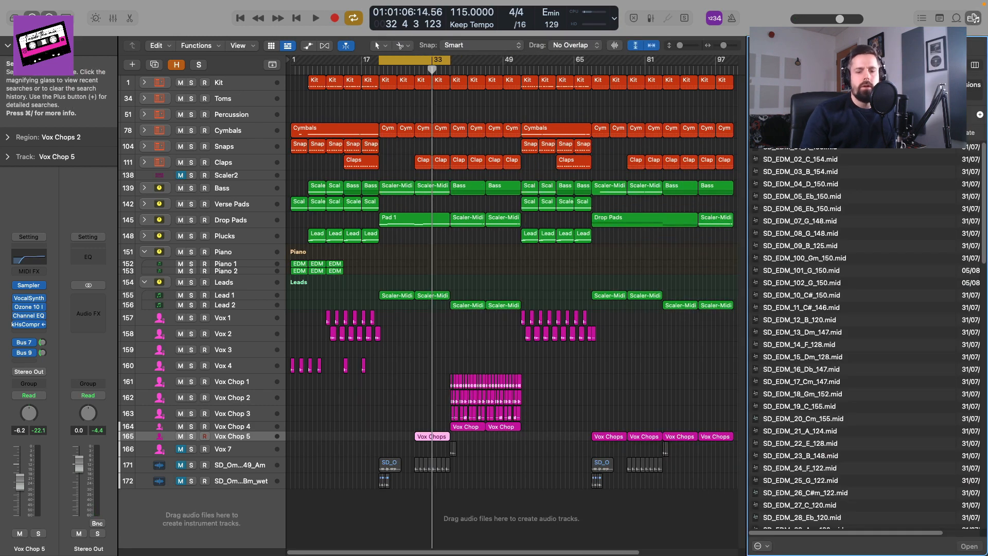
key(Return)
click(819, 160)
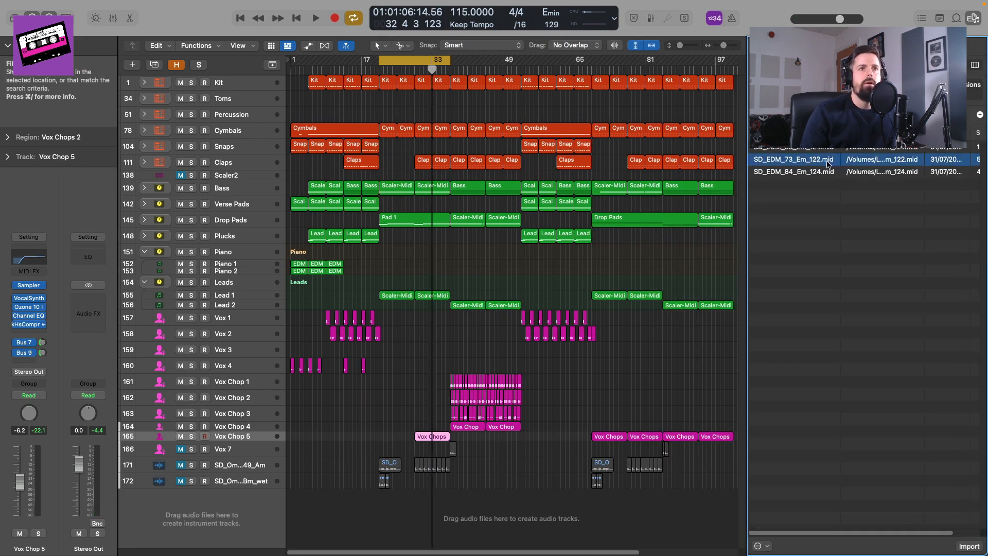
drag(701, 167, 395, 247)
click(512, 215)
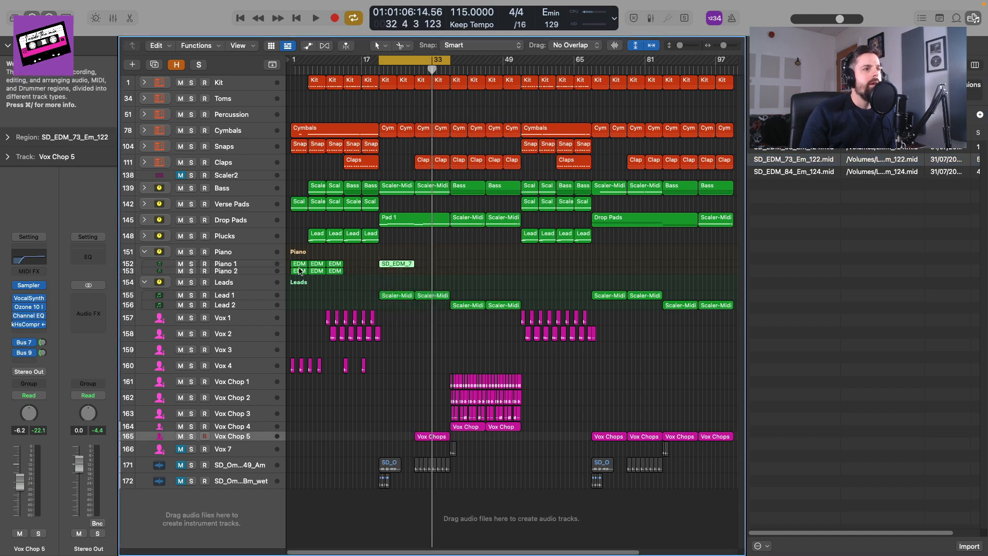
- Solo Piano 1, loop bars 21 through 29, play the imported region with its track enlarged, and close the file browser
click(191, 265)
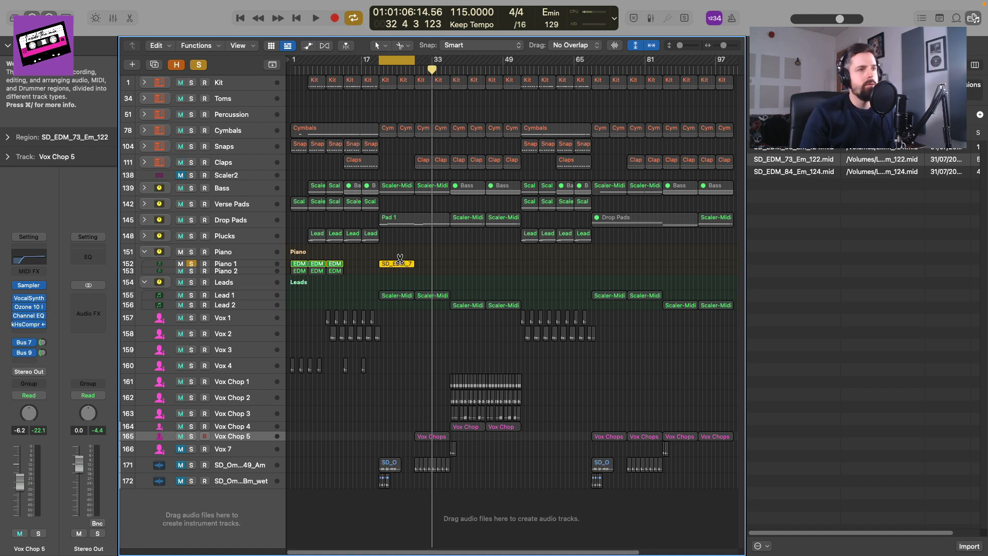
key(space)
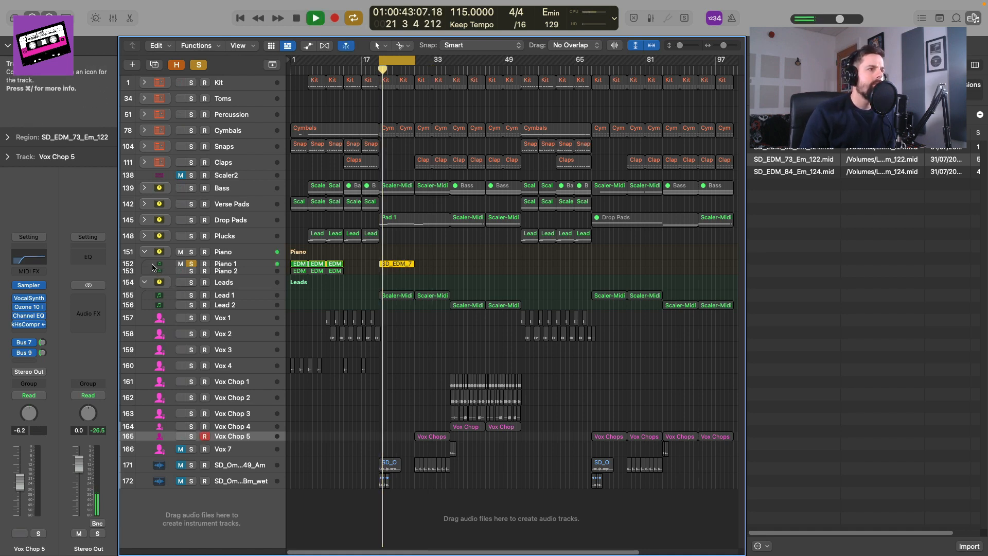
drag(153, 267, 152, 311)
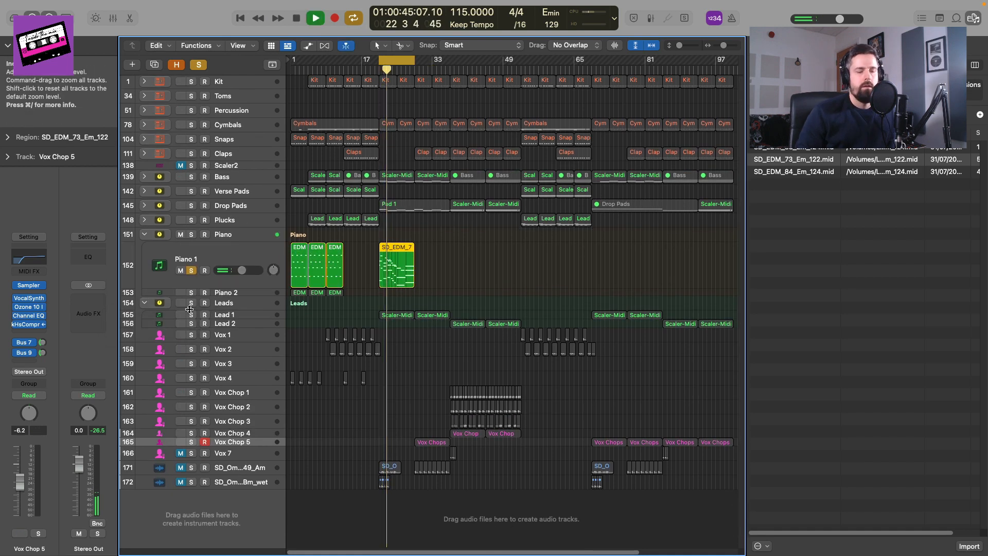
key(z)
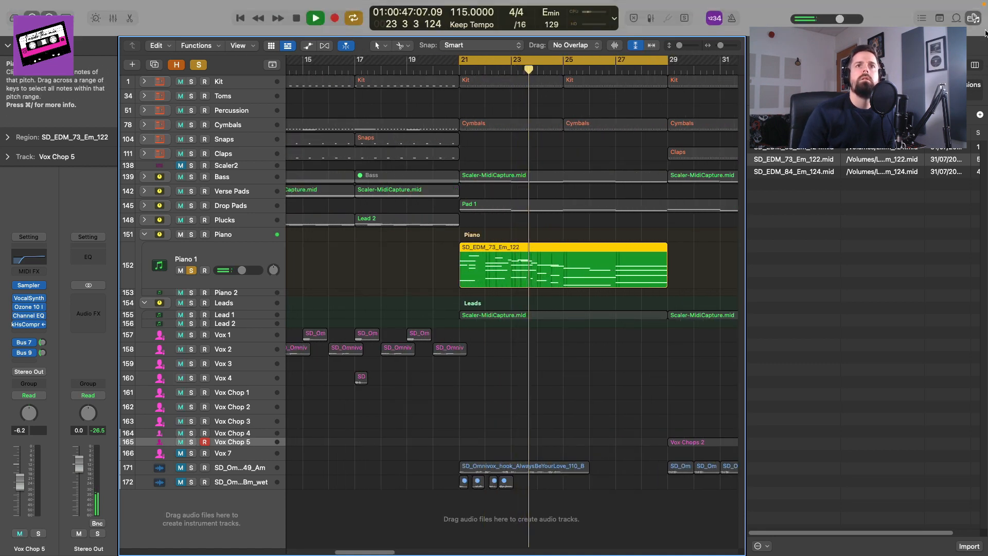
click(973, 19)
- Examine the imported region's notes in the Piano Roll during playback, close the editor and stop
double_click(596, 267)
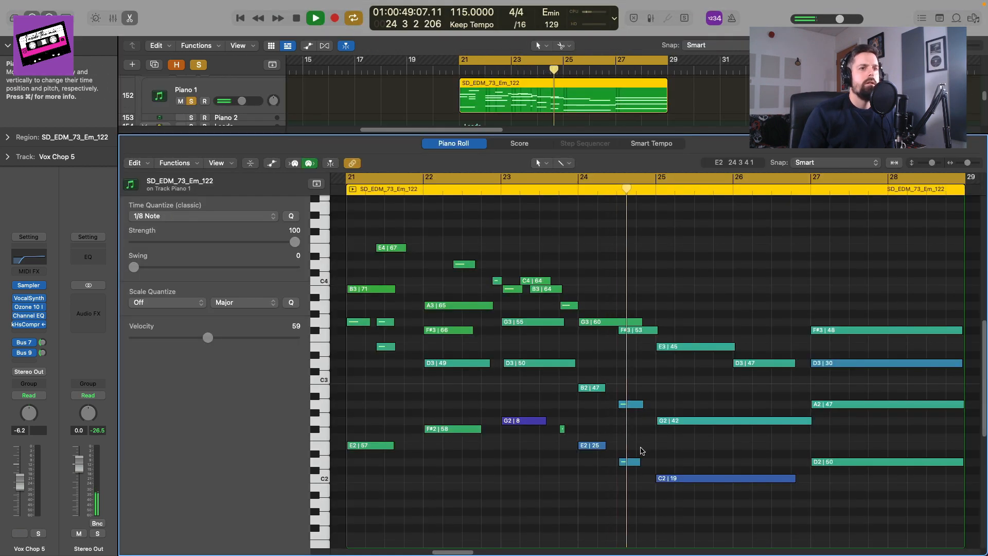
key(super+Left)
key(super+Left)
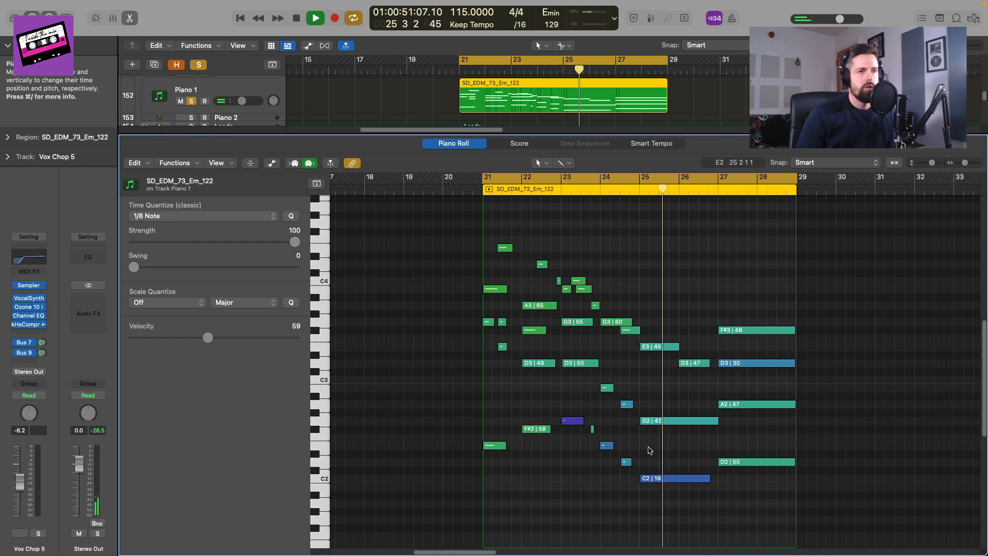
key(e)
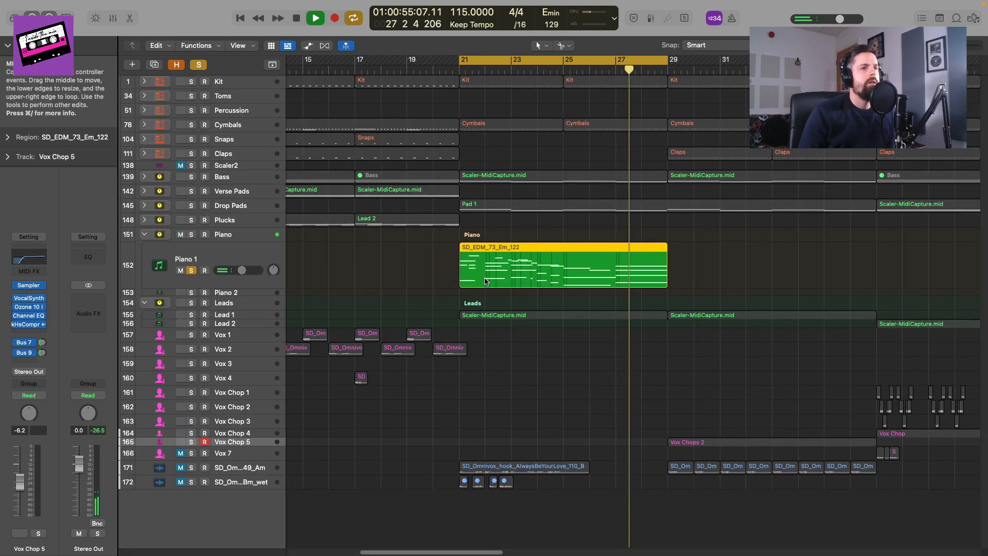
key(space)
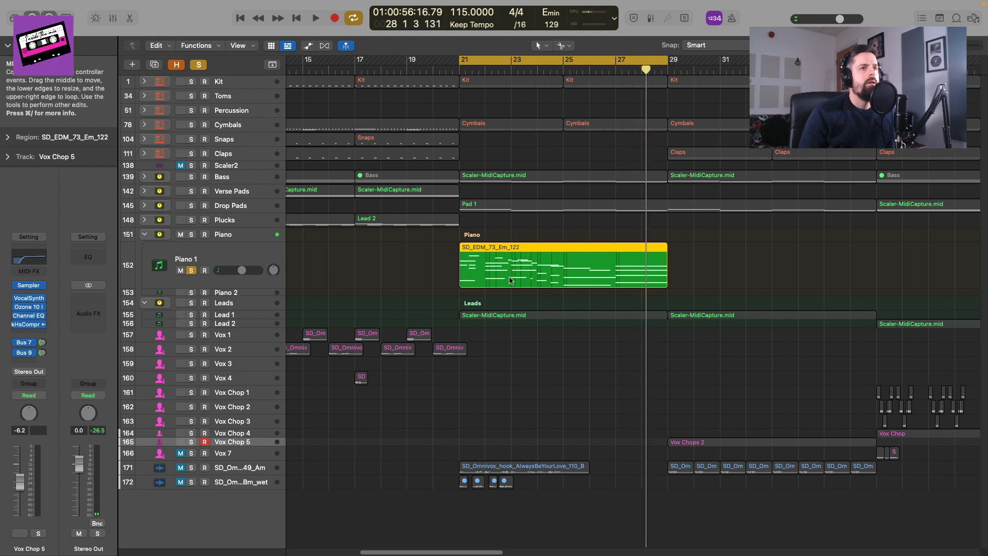
- Enlarge the Piano 2 track and move the bar 21 region from Piano 1 down to it
click(236, 294)
drag(149, 297, 148, 325)
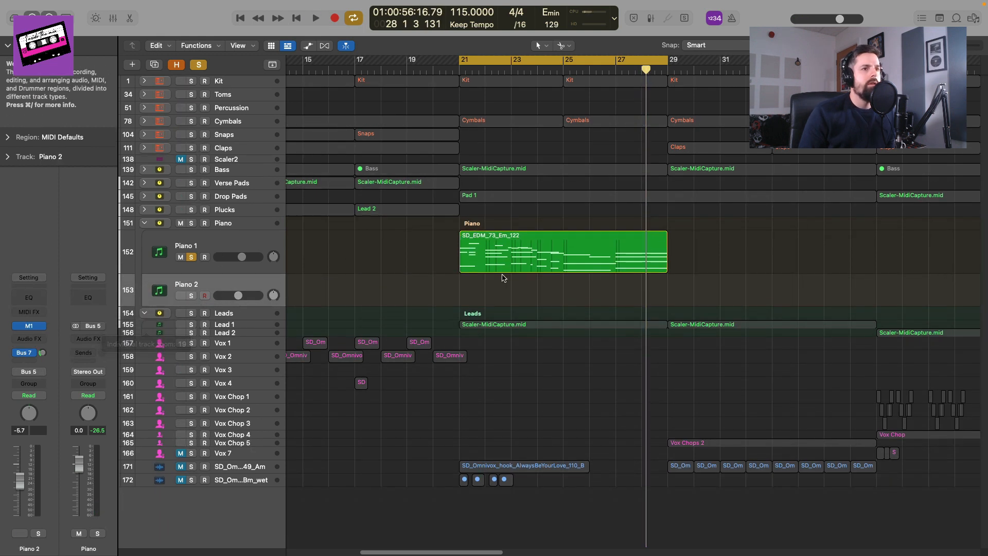
drag(502, 265, 504, 309)
- Solo Piano 2 instead of Piano 1 and audition the moved region from bar 21
key(shift+space)
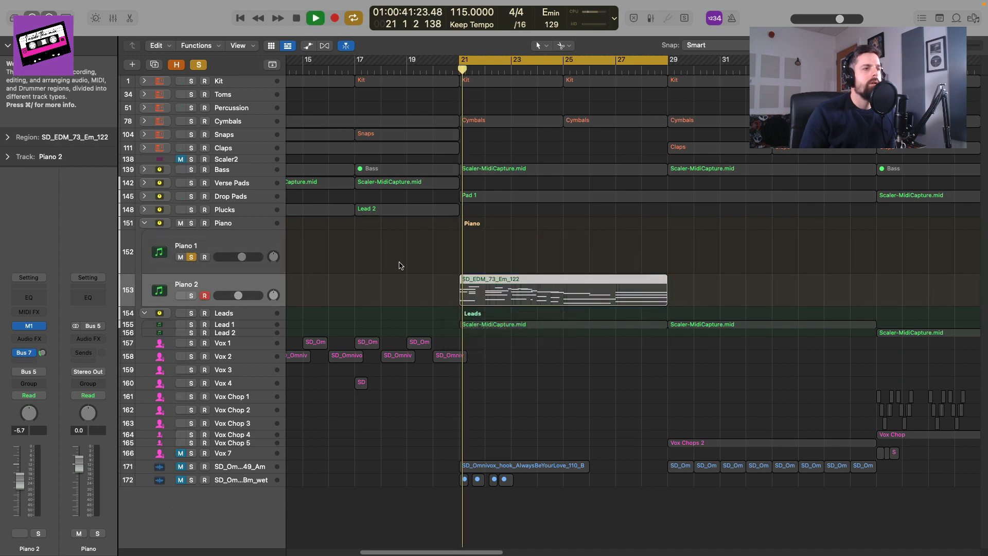
key(space)
click(190, 295)
key(space)
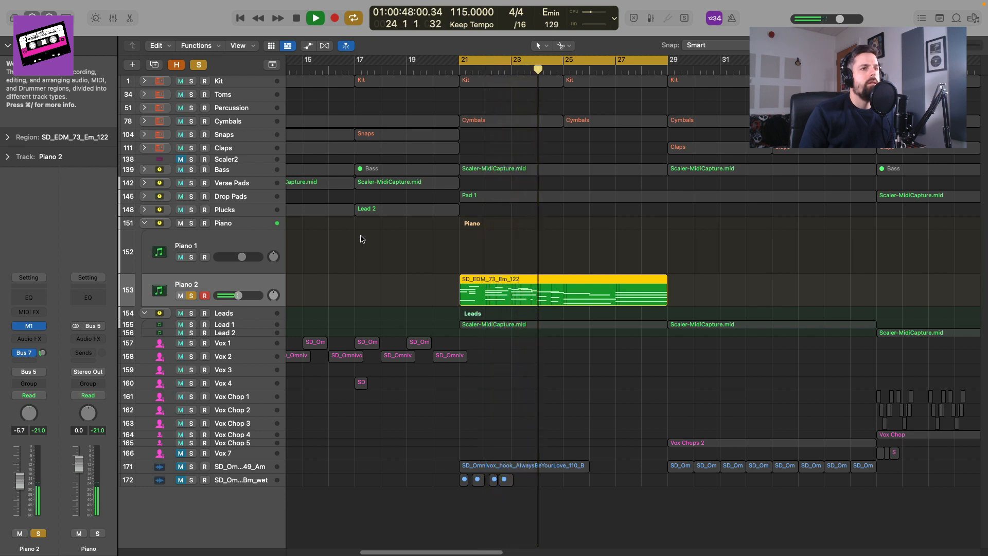
key(space)
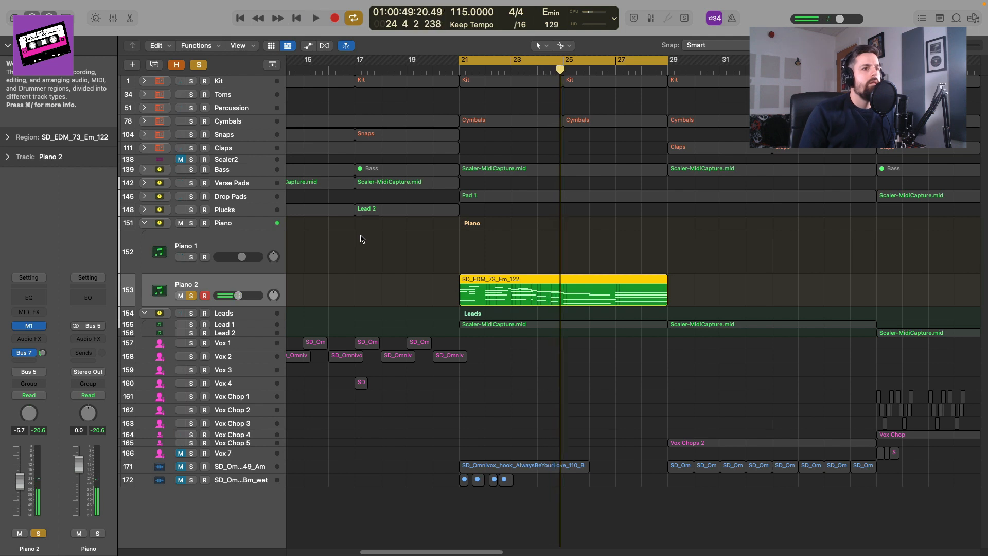
- Unsolo Piano 2 and play the region in the full mix from bar 21, then stop
click(191, 296)
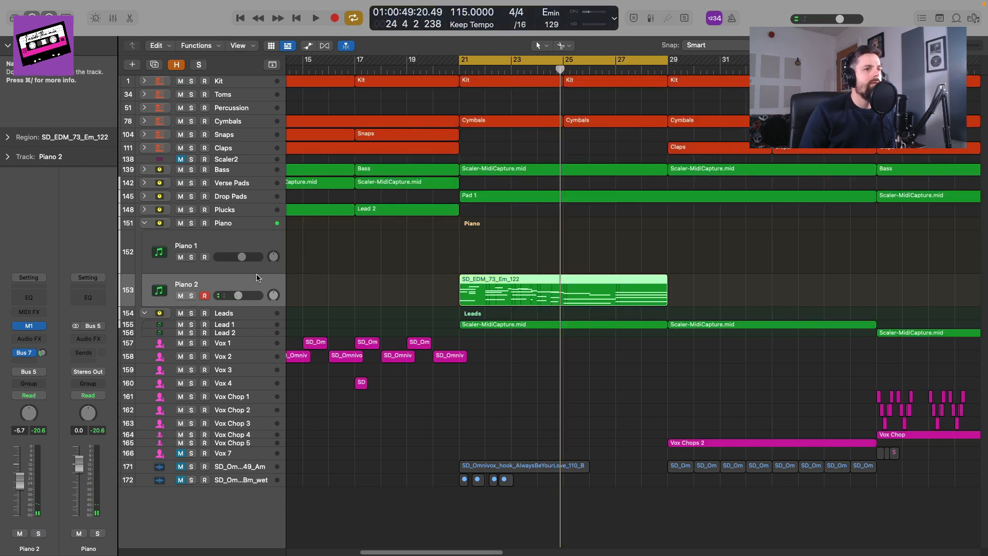
key(space)
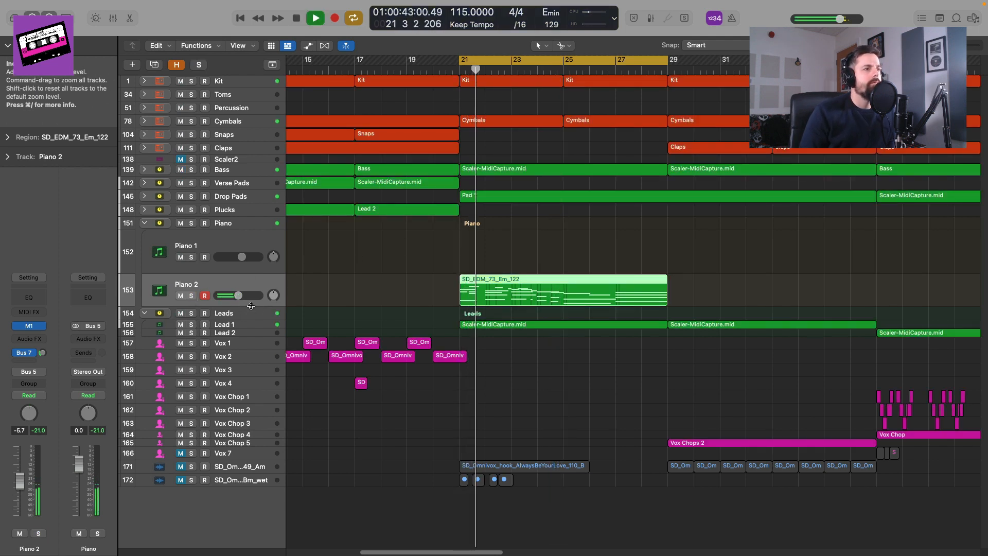
drag(220, 306, 176, 315)
key(super+Down)
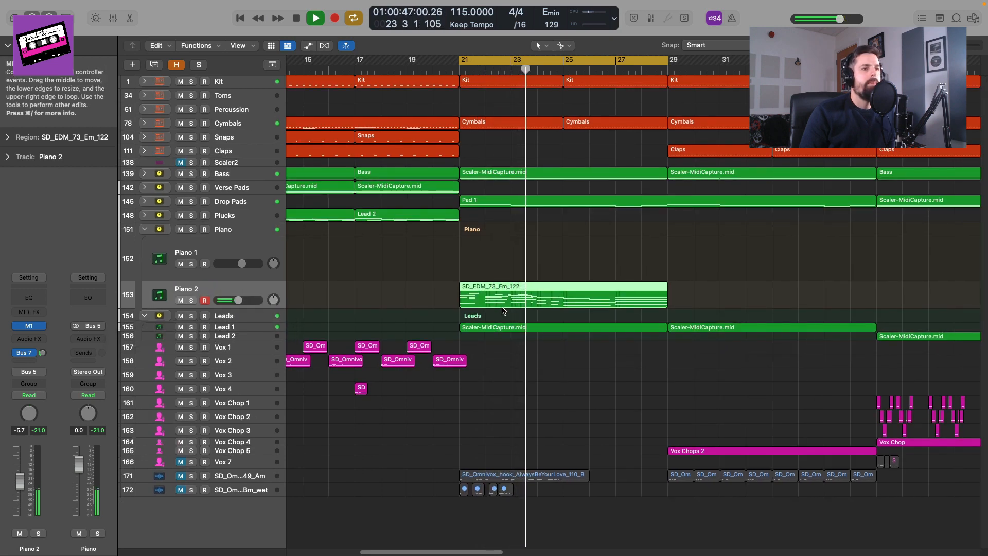
key(space)
- Open the Piano 2 region in the Piano Roll and examine its notes up close while playing bars 21 through 23
double_click(568, 303)
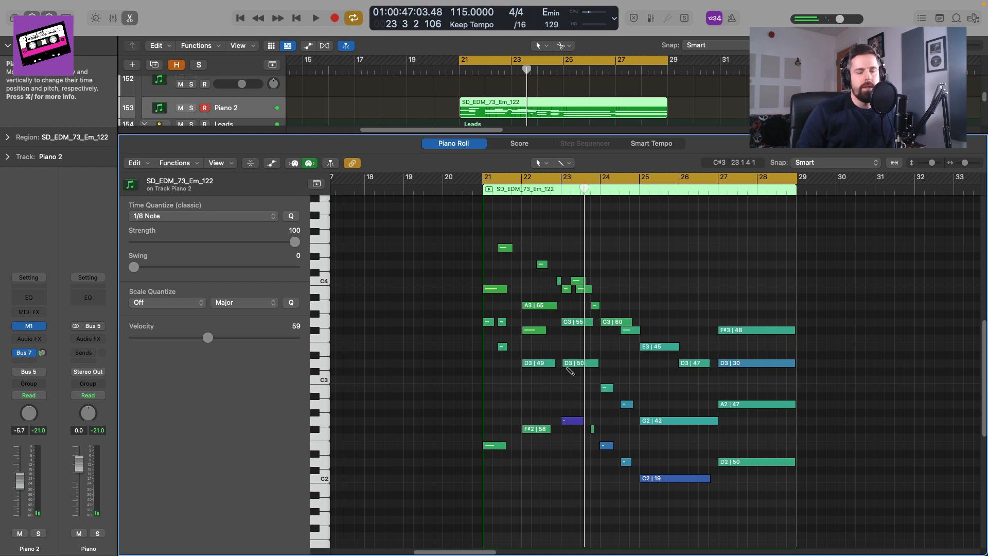
key(super+Right)
key(super+Right)
key(space)
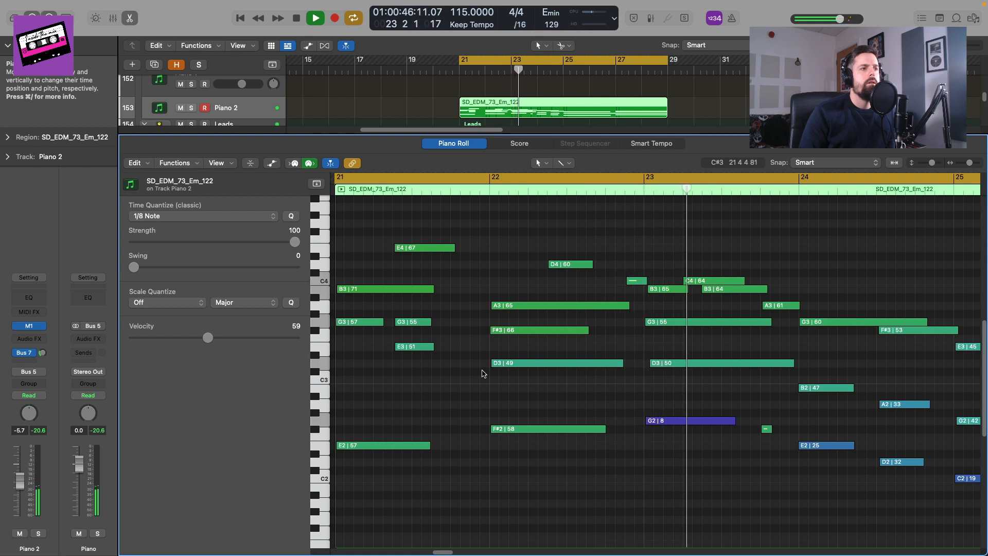
key(space)
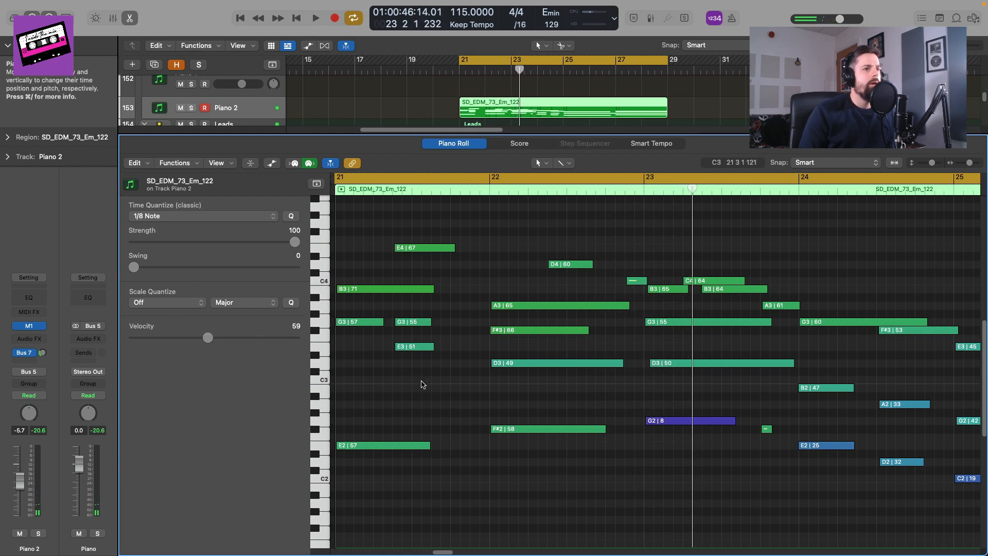
- Scale-quantize all notes of the Piano 2 region to E Natural Minor and audition them from bar 21
click(155, 303)
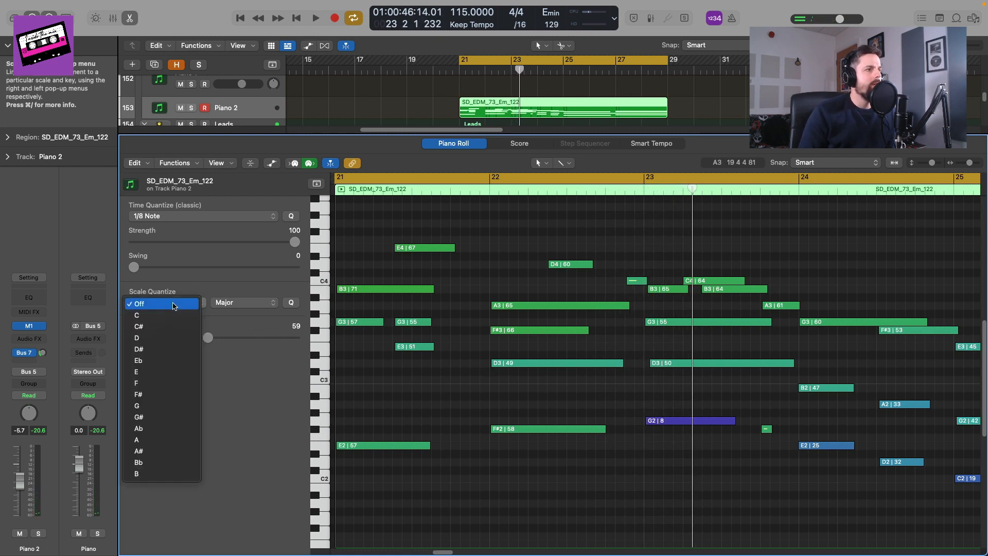
click(177, 372)
click(238, 304)
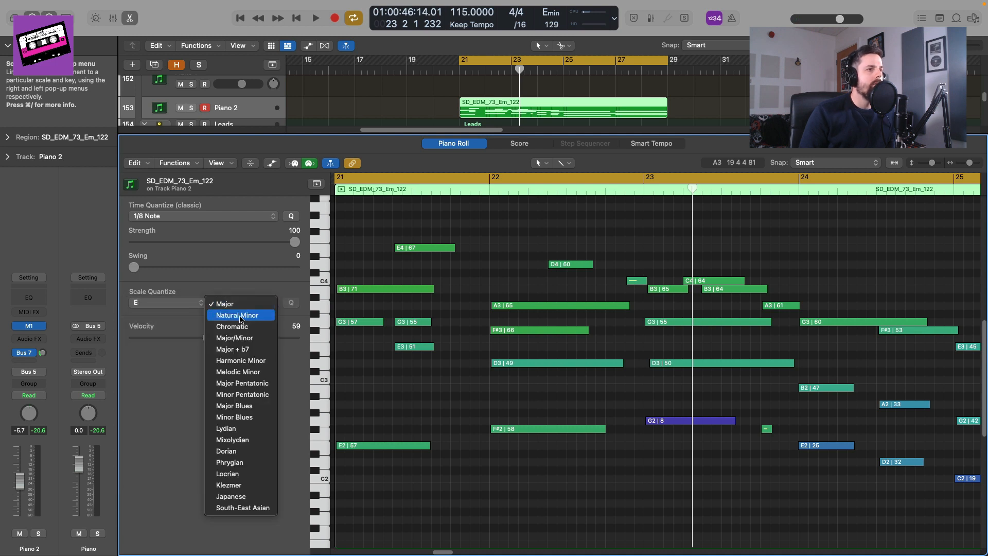
click(240, 316)
key(super+a)
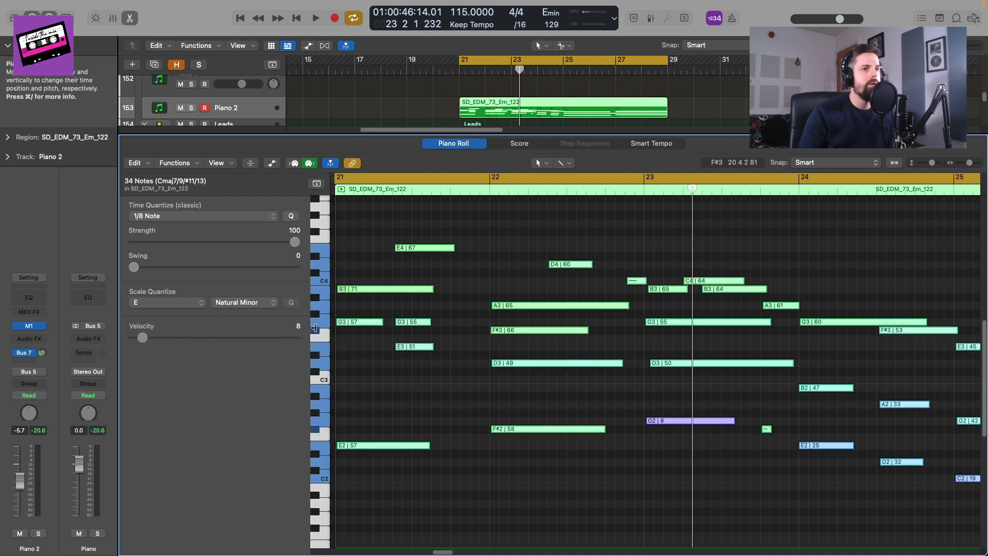
click(387, 365)
key(space)
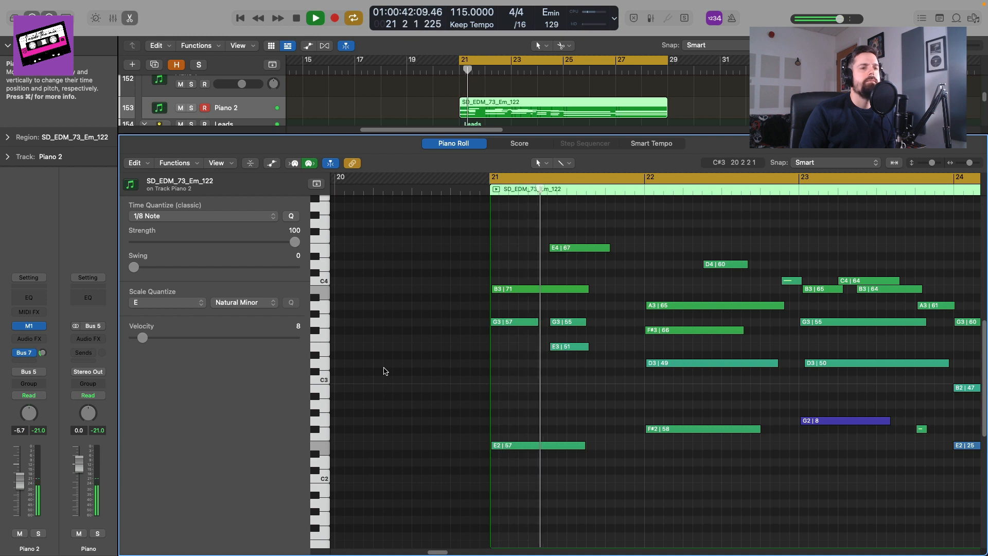
key(space)
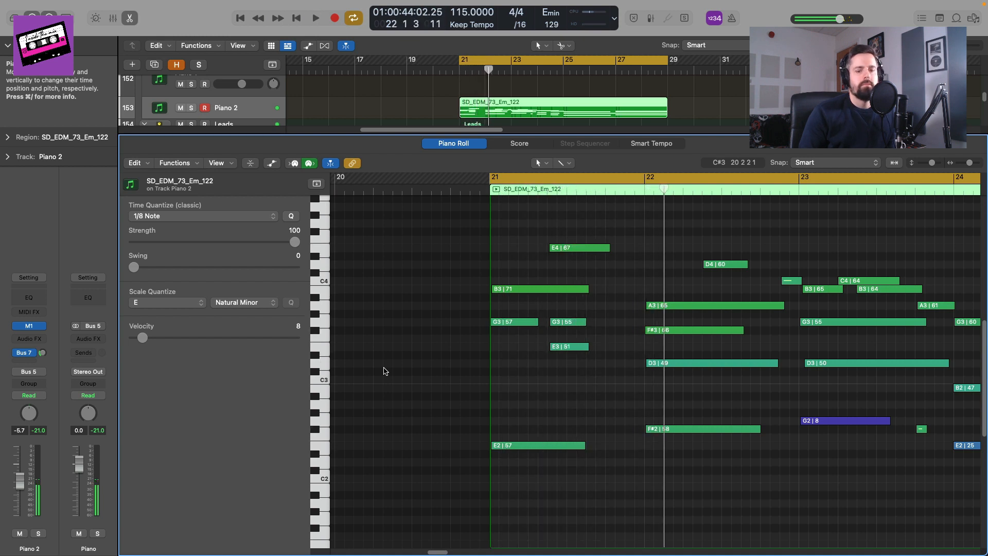
- Try splitting the Piano 2 region at bar 22, repeating its first bar and moving the remainder to bar 23, with playback
key(e)
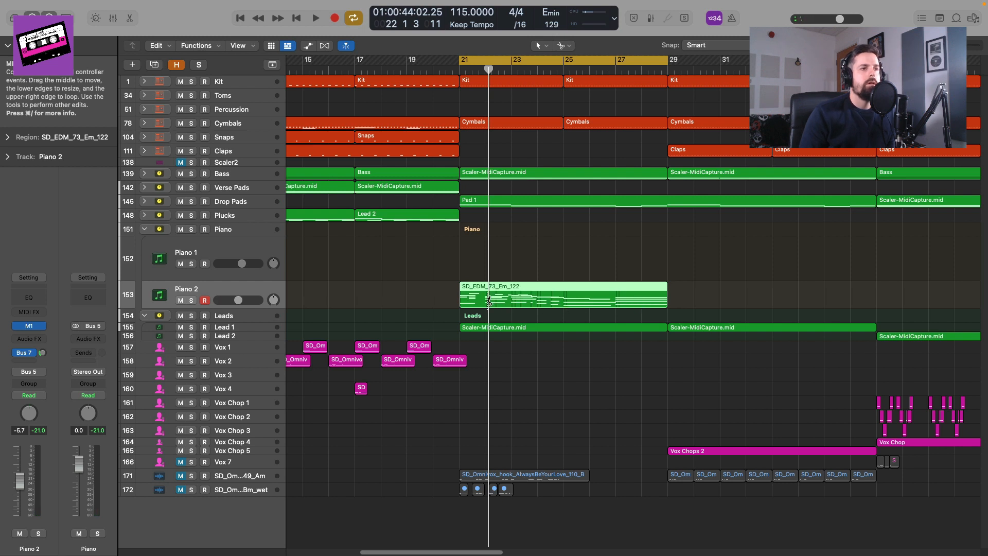
click(487, 297)
drag(626, 300, 633, 299)
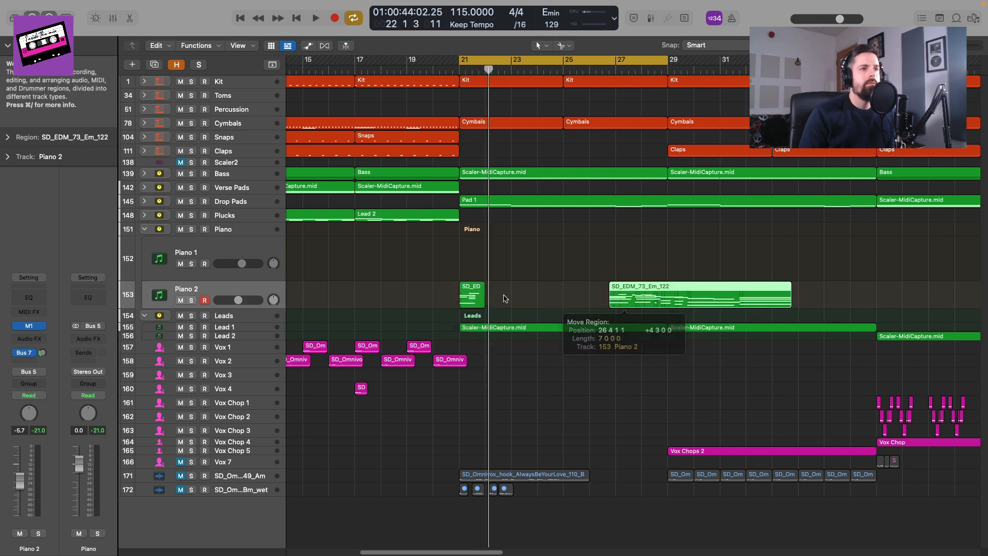
key(super+r)
key(space)
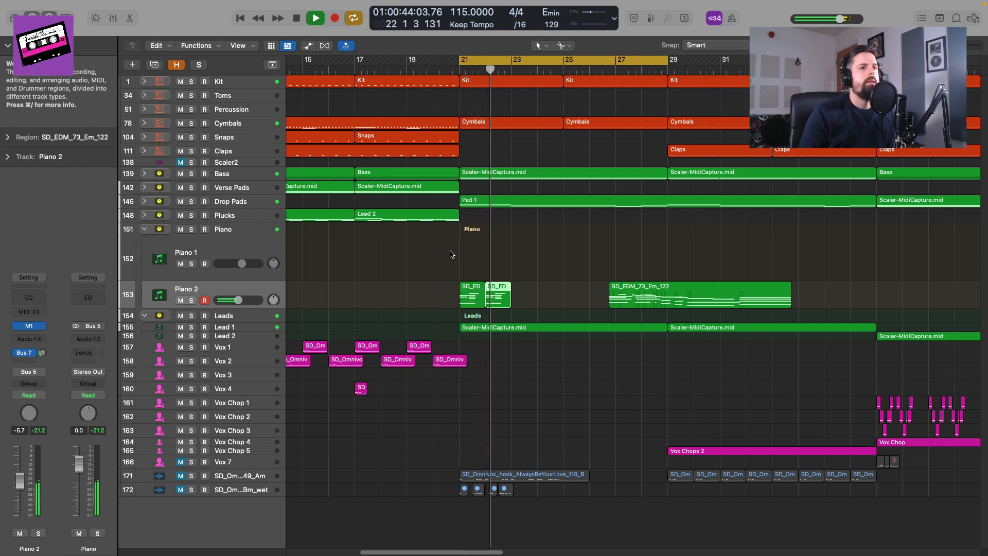
drag(640, 305, 542, 304)
key(space)
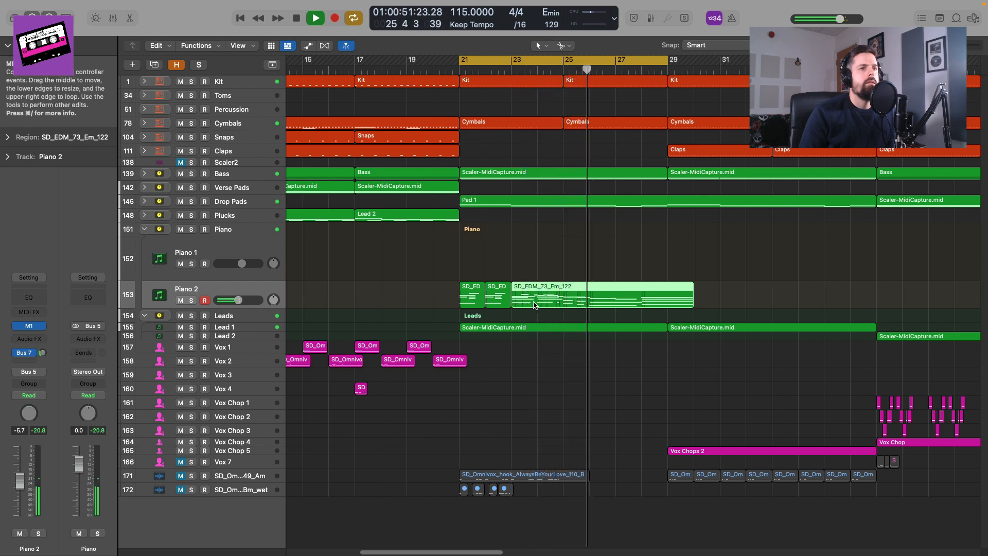
- Undo the repeat and the moves of the split Piano 2 region
key(super+z)
key(super+z)
key(super+z)
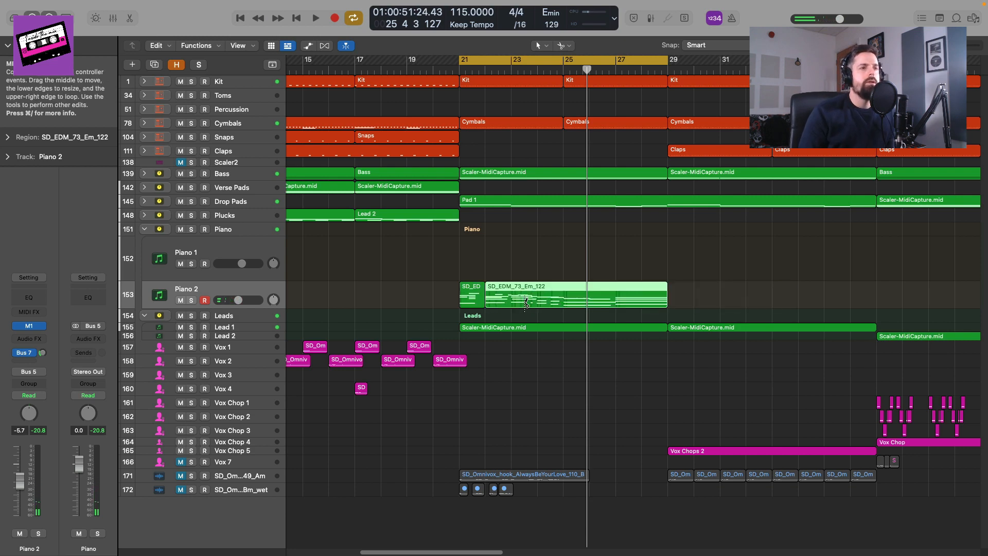
- Reopen the Piano 2 region's notes, delete the two G3 notes, E3 and E2 under the bar 21 melody, and audition
double_click(483, 295)
key(space)
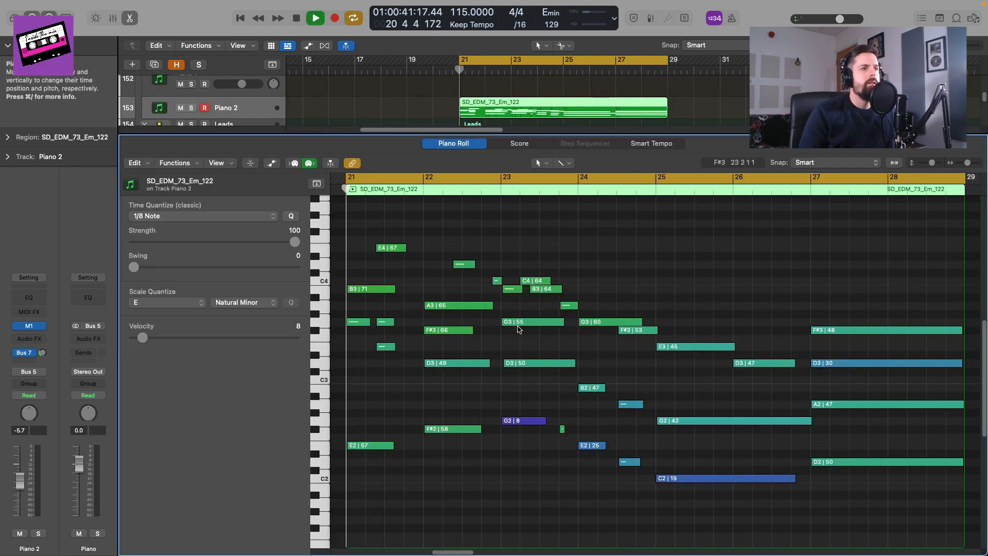
key(space)
click(368, 289)
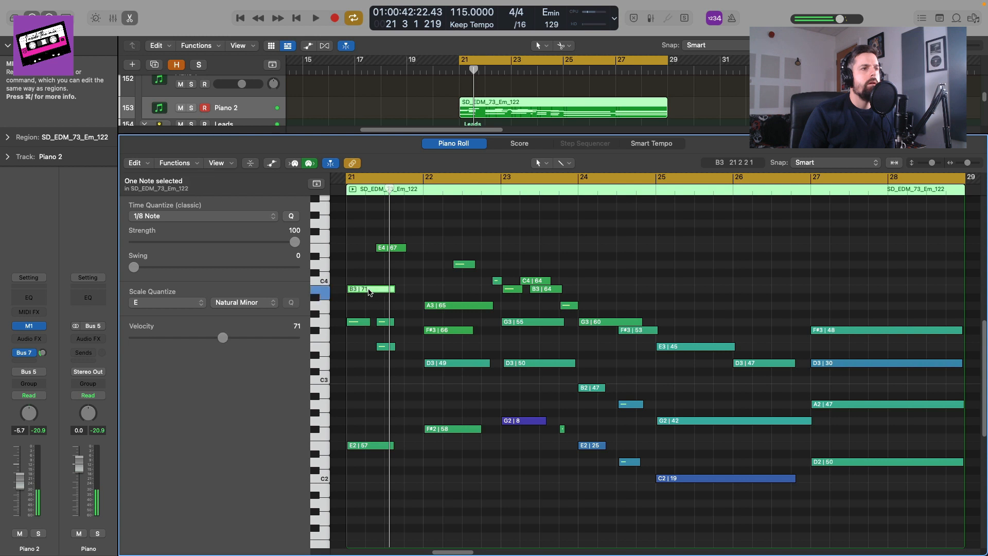
click(390, 248)
drag(410, 471, 359, 320)
key(Delete)
key(space)
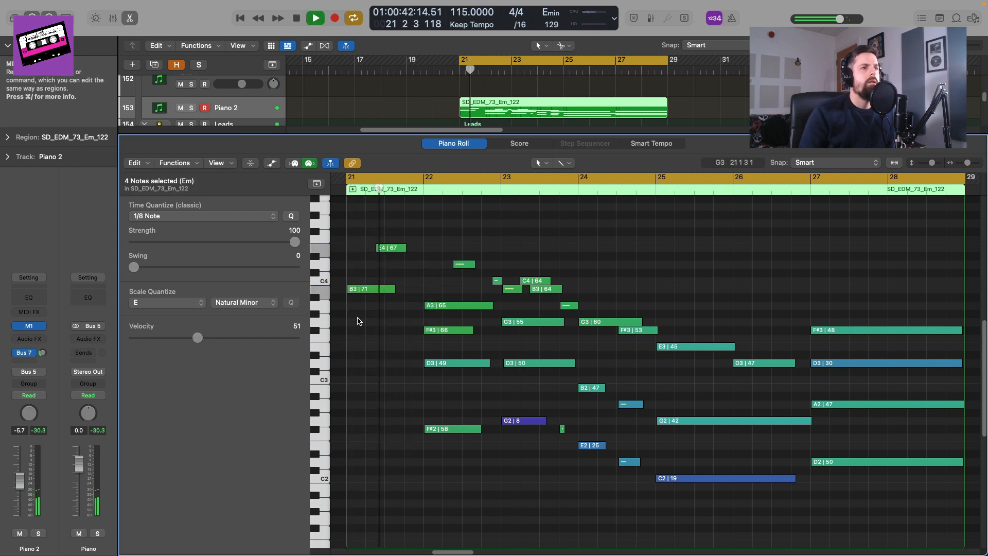
key(space)
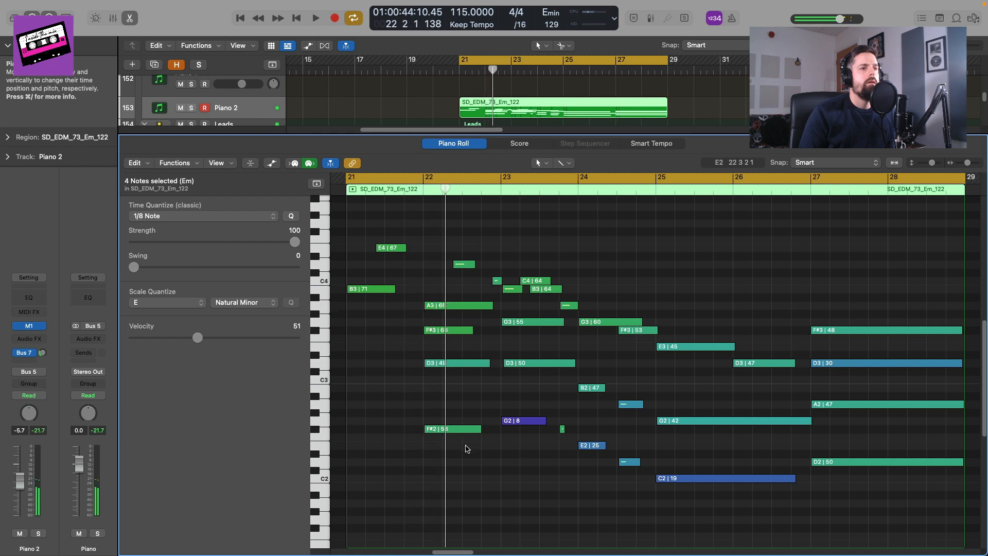
- Delete the F#3, D3 and F#2 chord notes at the start of bar 22 and audition the remaining melody
drag(468, 450, 438, 327)
key(Delete)
key(space)
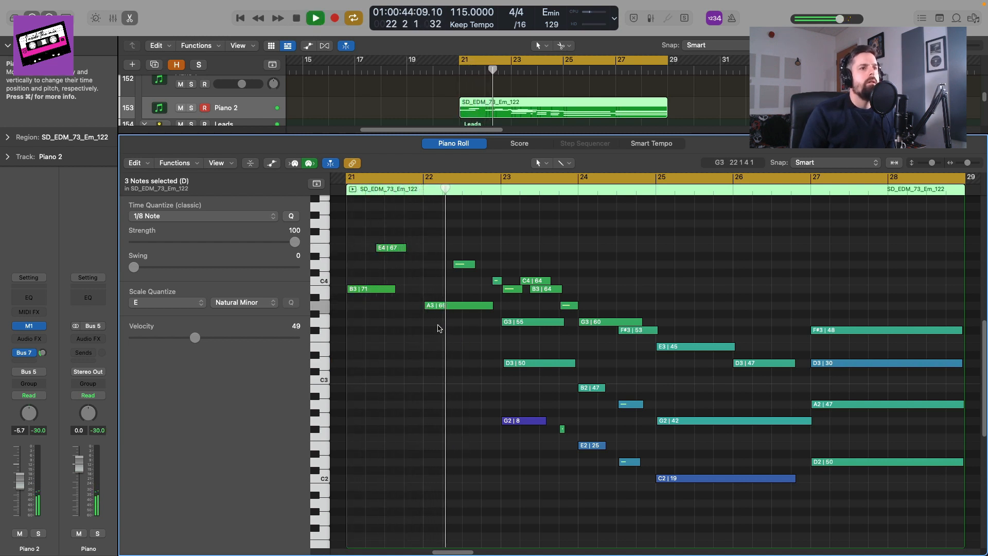
key(space)
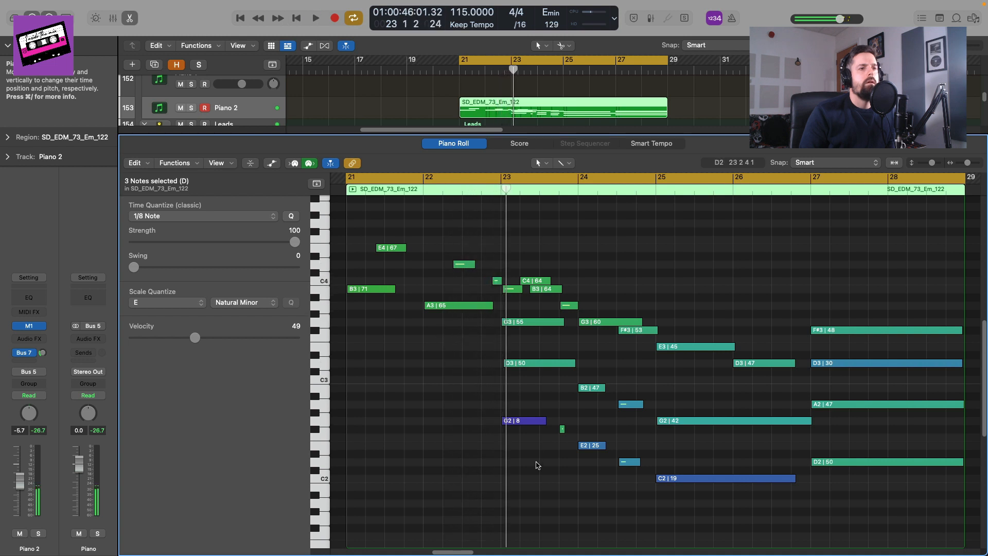
- Delete the G3, D3 and G2 notes and the short F#2 in bar 23, checking the melody by playback
drag(539, 465, 521, 314)
key(Delete)
key(space)
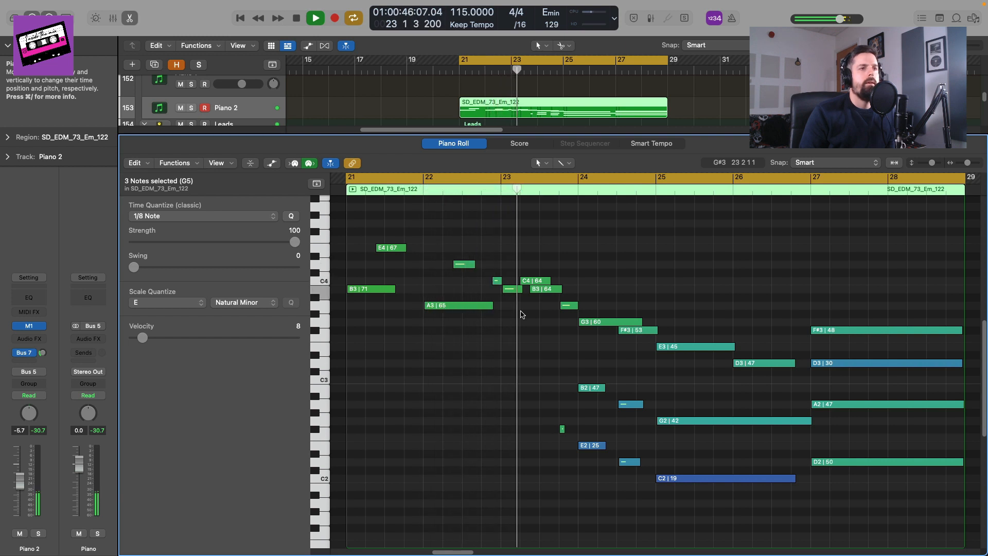
key(space)
drag(571, 464, 557, 403)
key(Delete)
key(space)
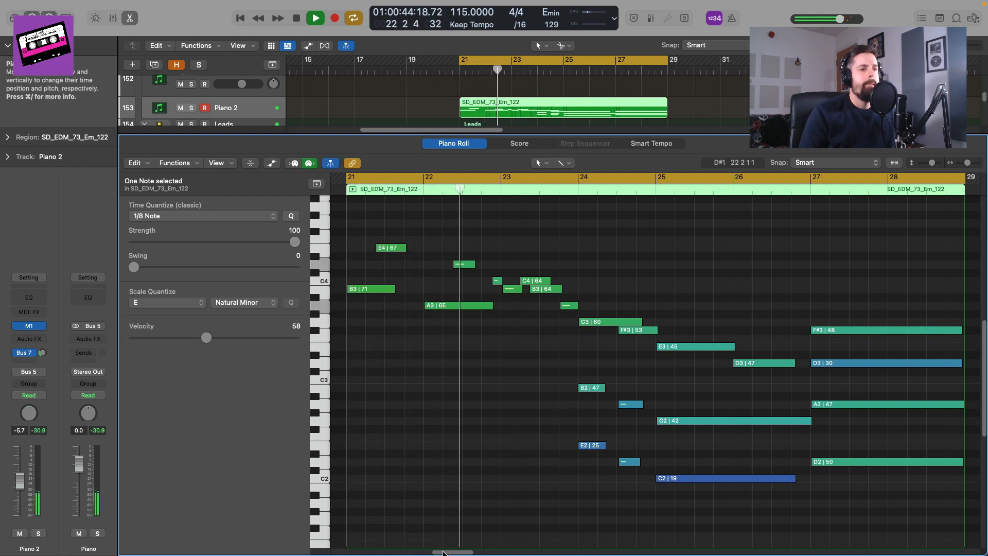
drag(453, 552, 454, 552)
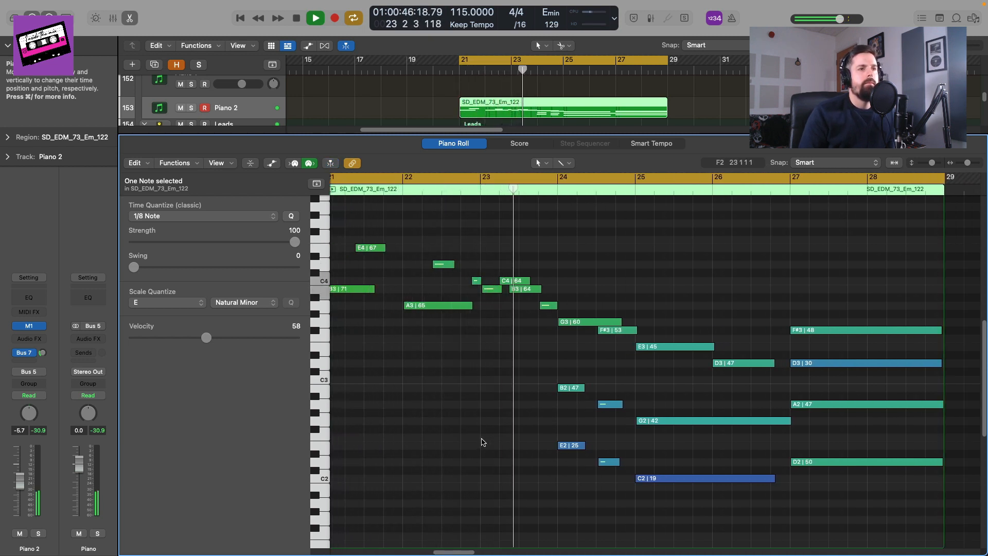
key(space)
- Delete the low B2, E2, A2 and D2 notes in bar 24 and play on into bar 25
drag(598, 493, 560, 375)
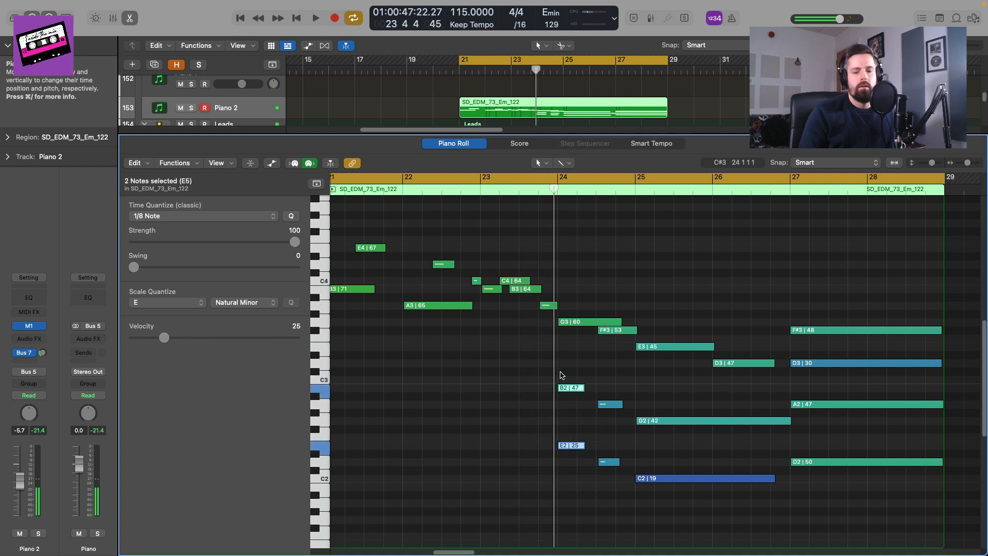
click(522, 183)
key(space)
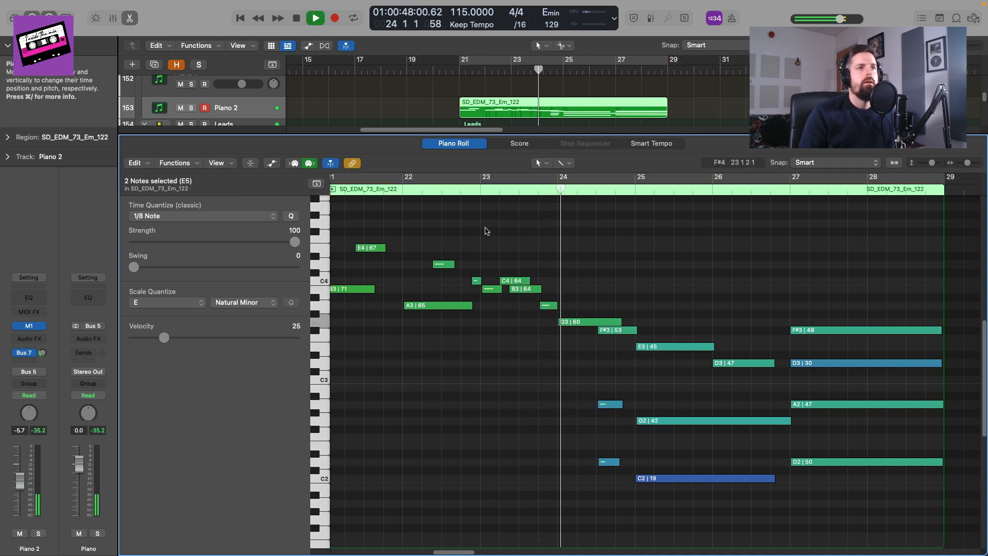
key(space)
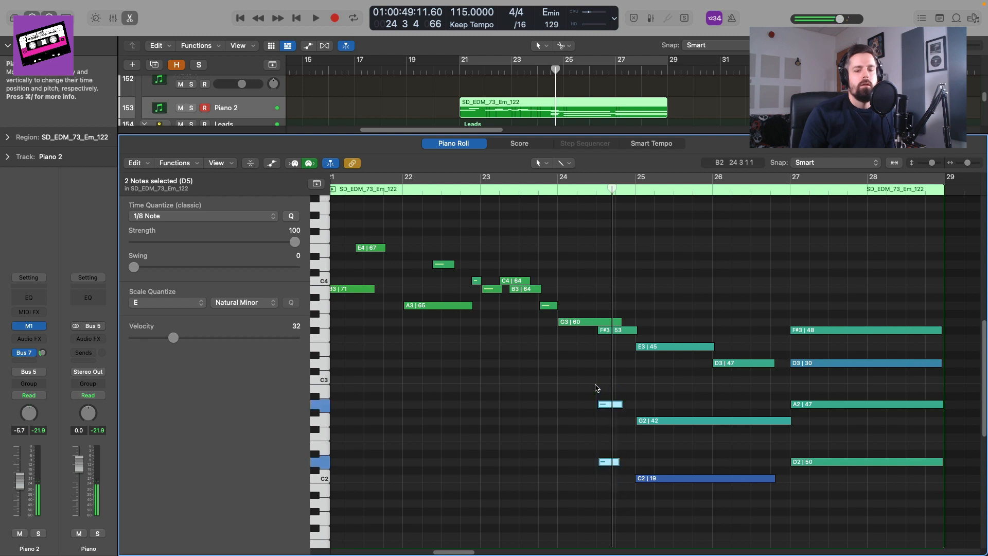
key(space)
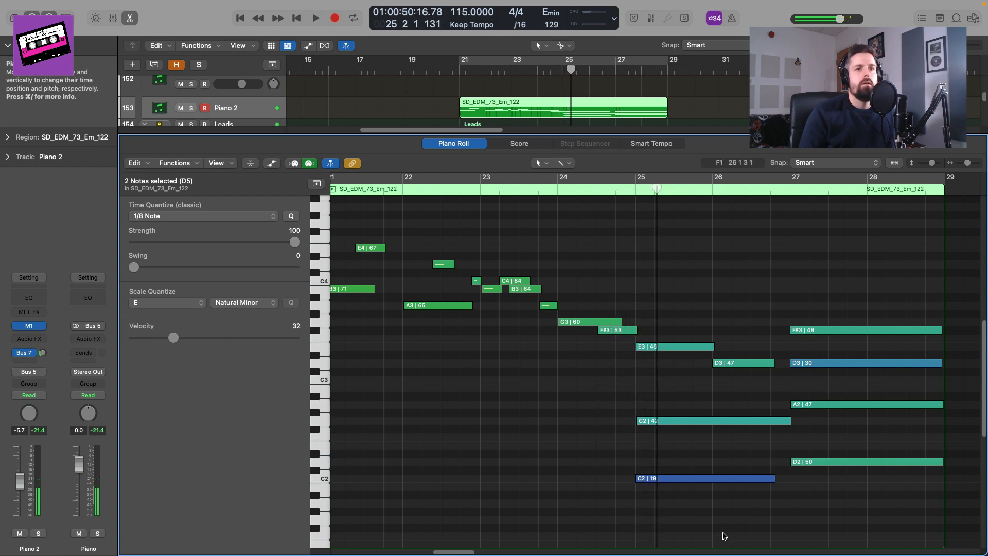
- Delete all eight notes from bar 25 to the end of the Piano 2 region
drag(881, 517, 668, 280)
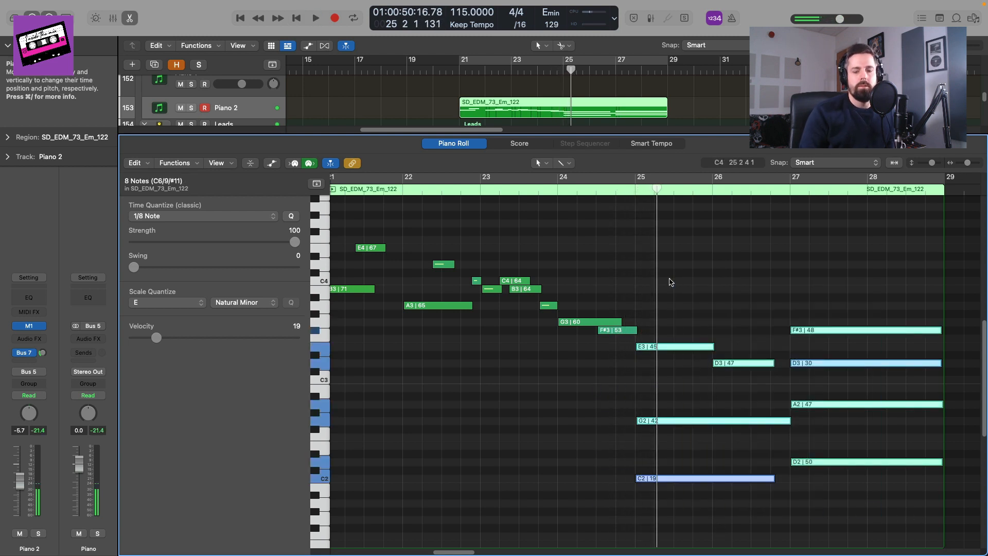
key(Delete)
key(super+Left)
- Turn the cycle range back on and play the stripped-down melody from bar 21 to the end of bar 24
key(space)
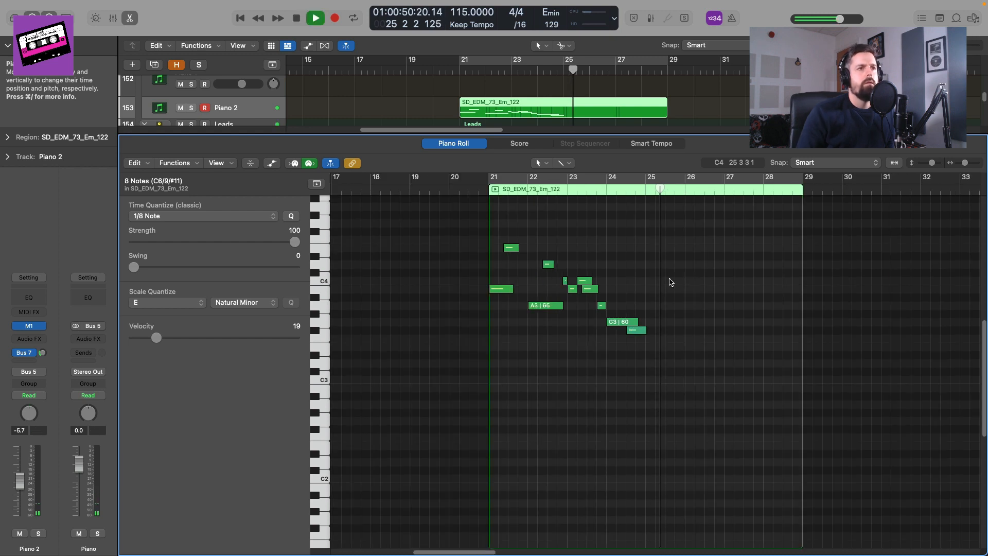
key(c)
key(space)
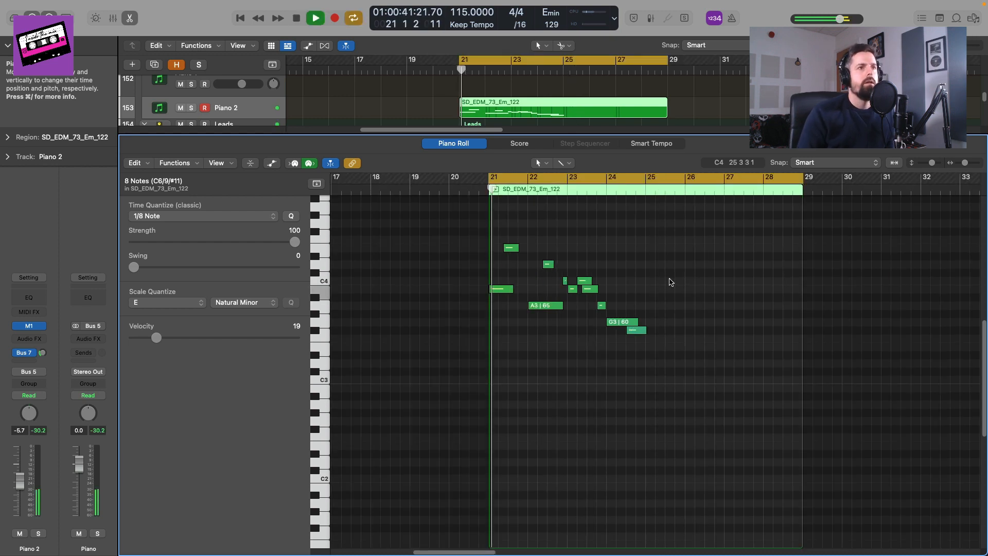
key(super+Right)
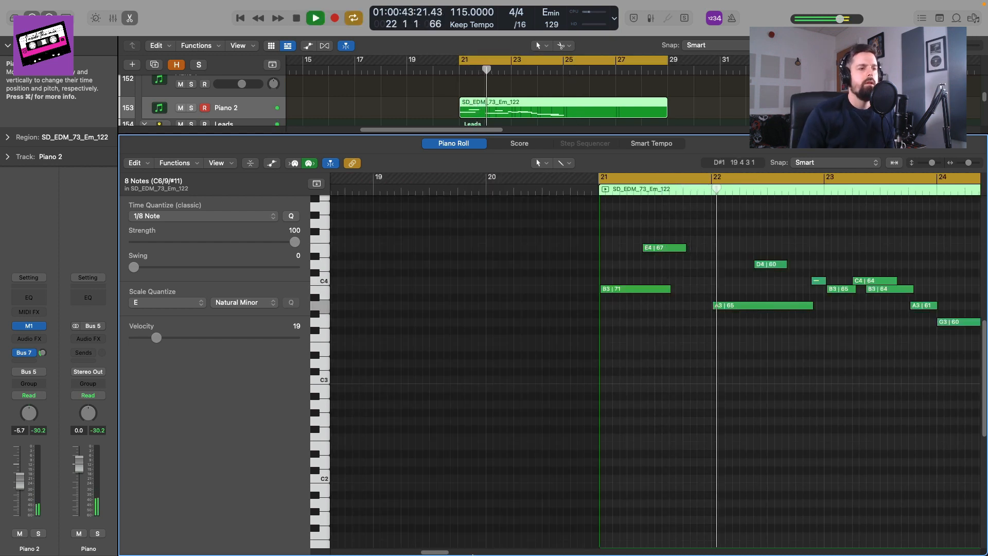
drag(435, 553, 445, 553)
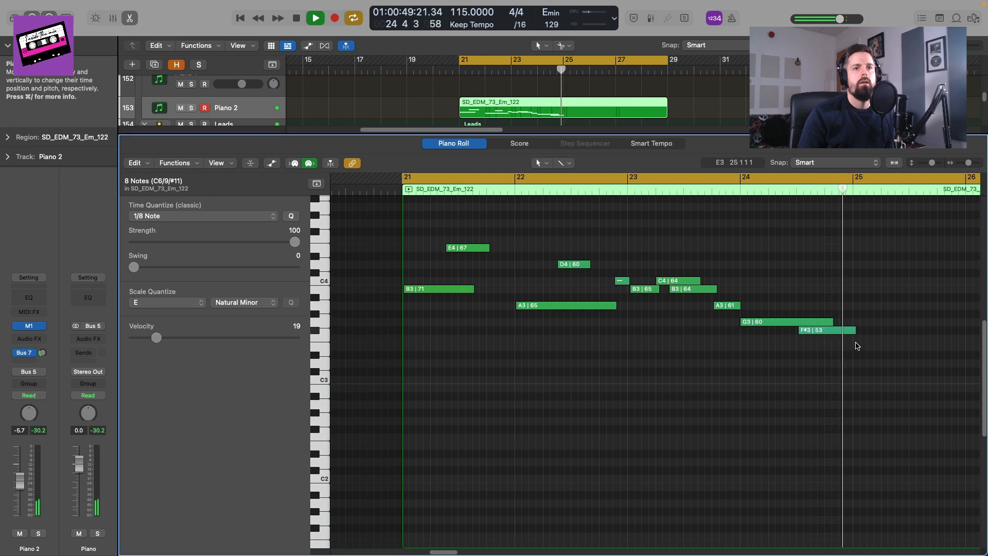
key(space)
- Shorten the last F#3 note to end just before bar 25, audition from bar 21, and close the Piano Roll
drag(855, 330, 850, 333)
key(space)
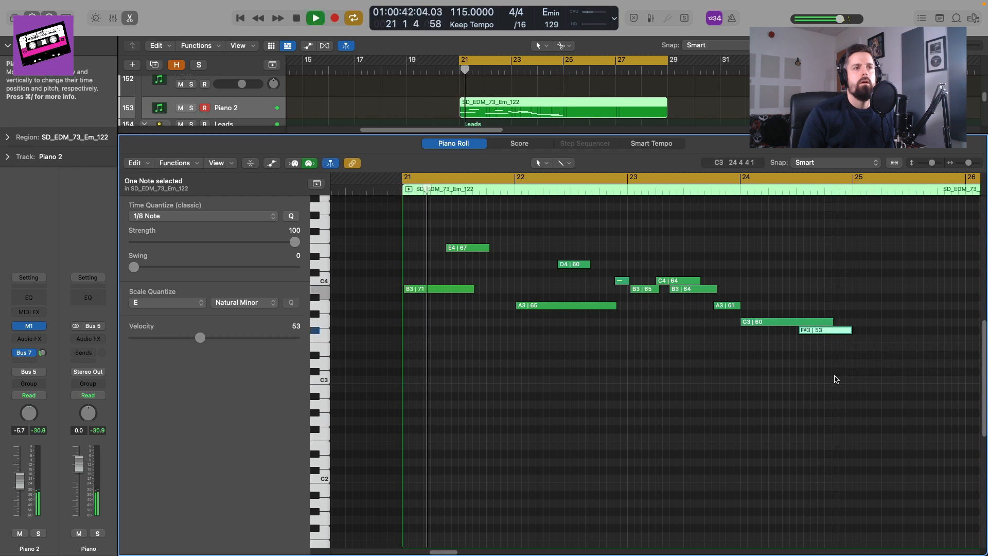
key(p)
key(space)
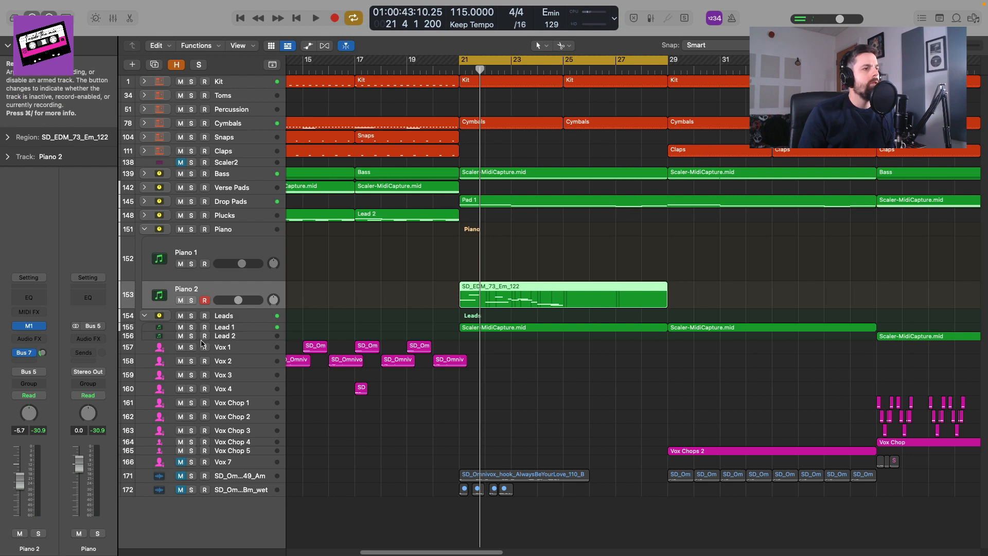
- Add an ANA 2 instrument track below Lead 2 and load the Bells preset A Bell Out of Hell
click(226, 337)
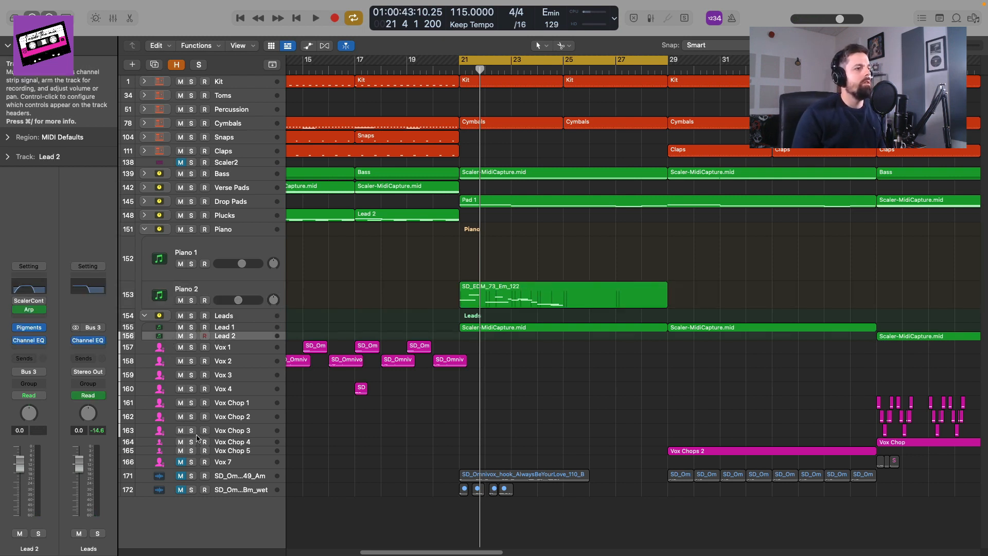
double_click(230, 513)
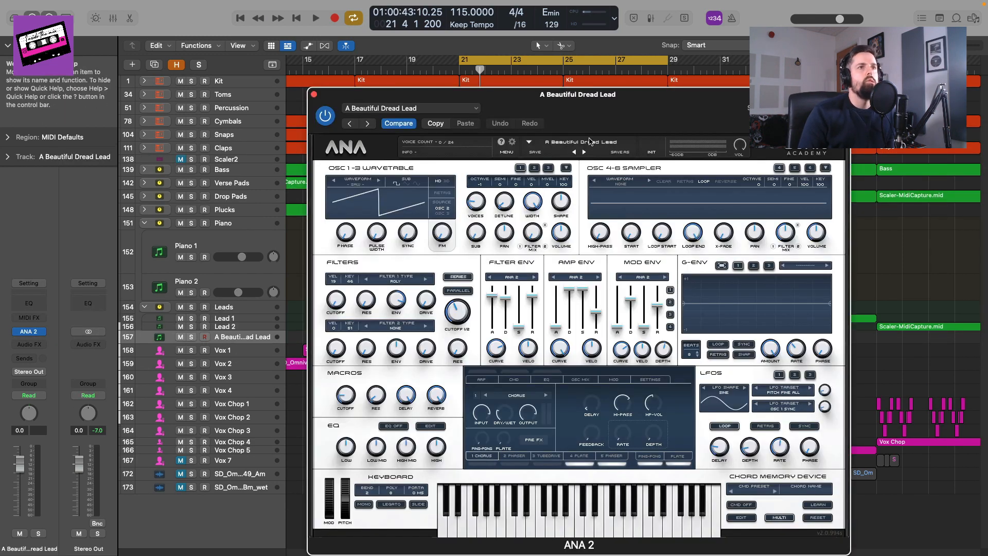
click(589, 142)
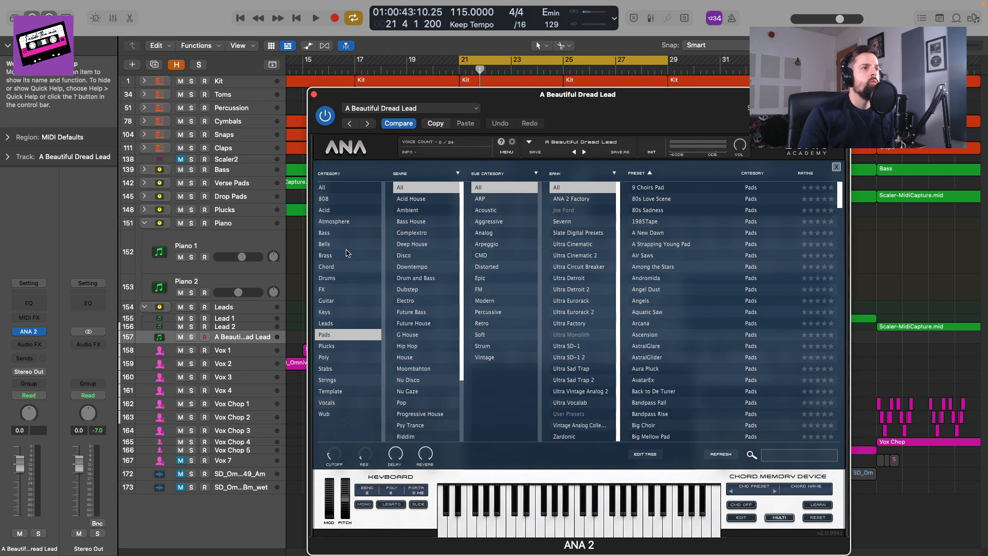
click(333, 244)
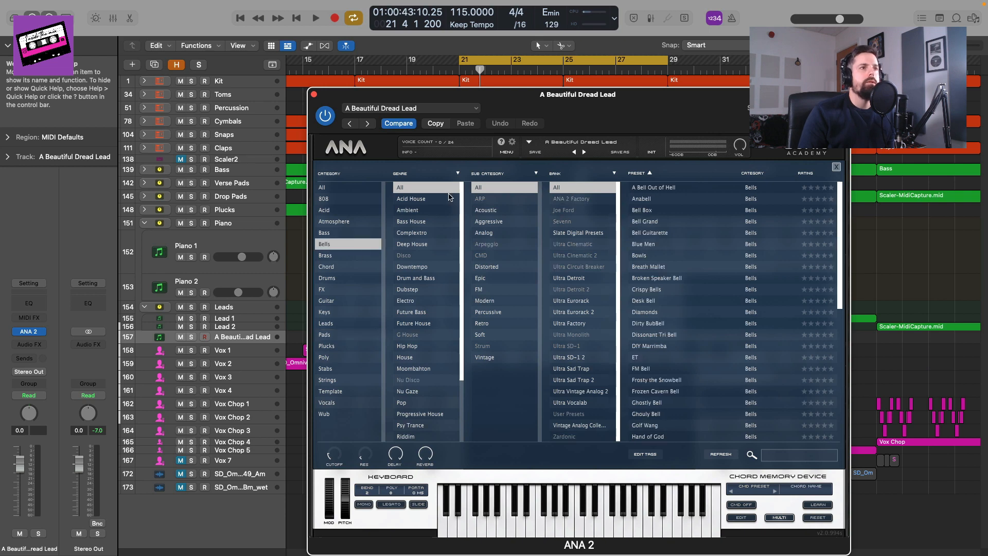
double_click(671, 188)
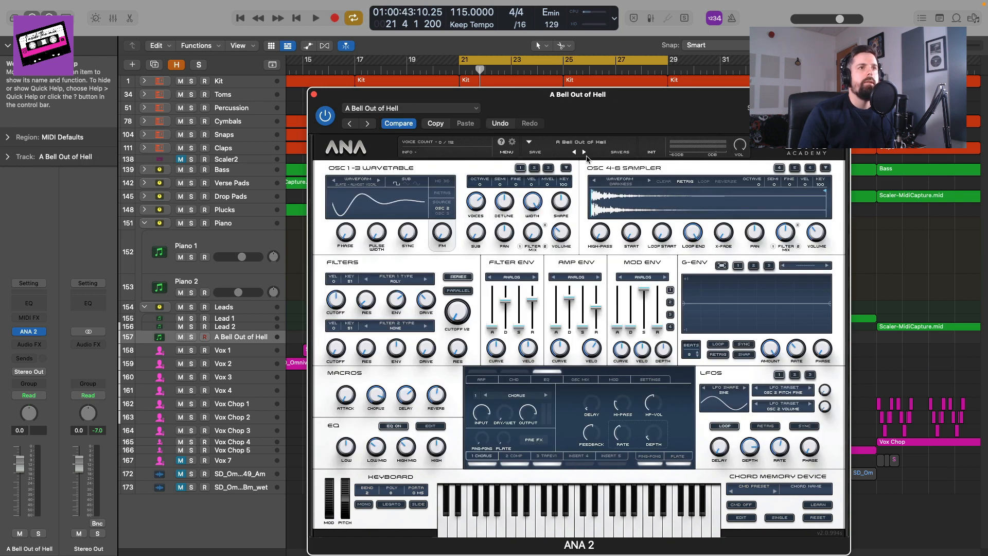
- Open the ANA 2 preset browser, audition the Bells presets down to Desk Bell, and load DIY Marrimba
click(572, 142)
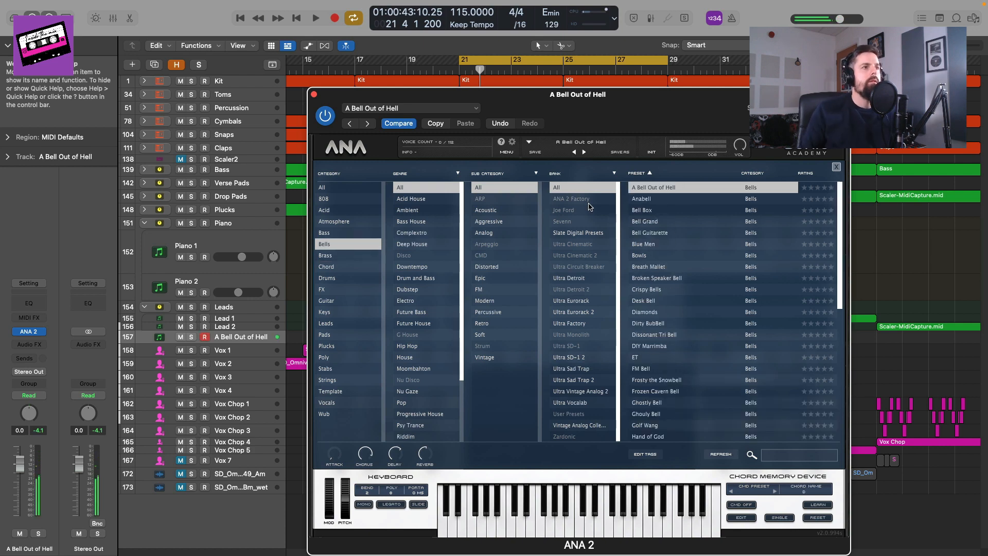
key(Down)
key(Down)
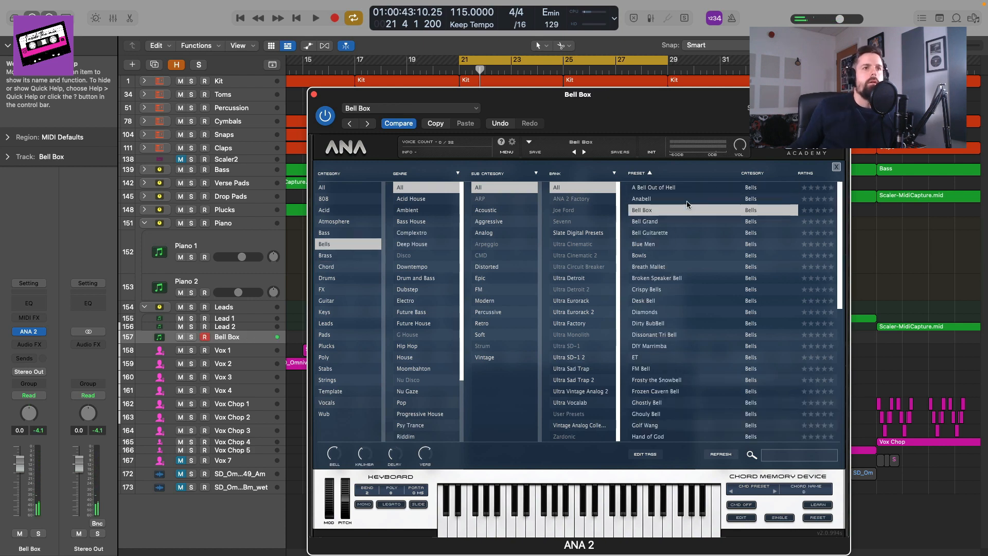
key(Down)
key(Down)
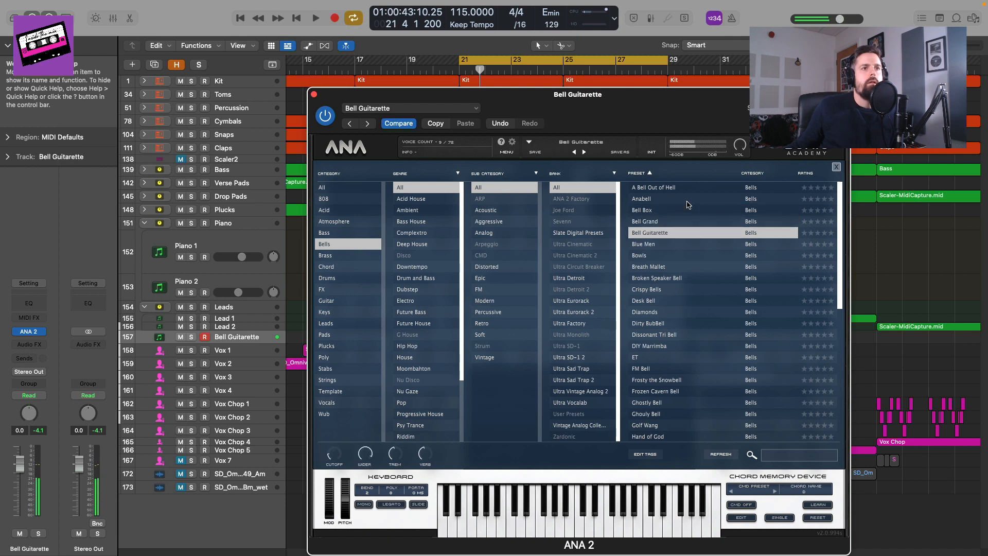
key(Down)
key(Down)
key(Down)
key(Down)
key(Down)
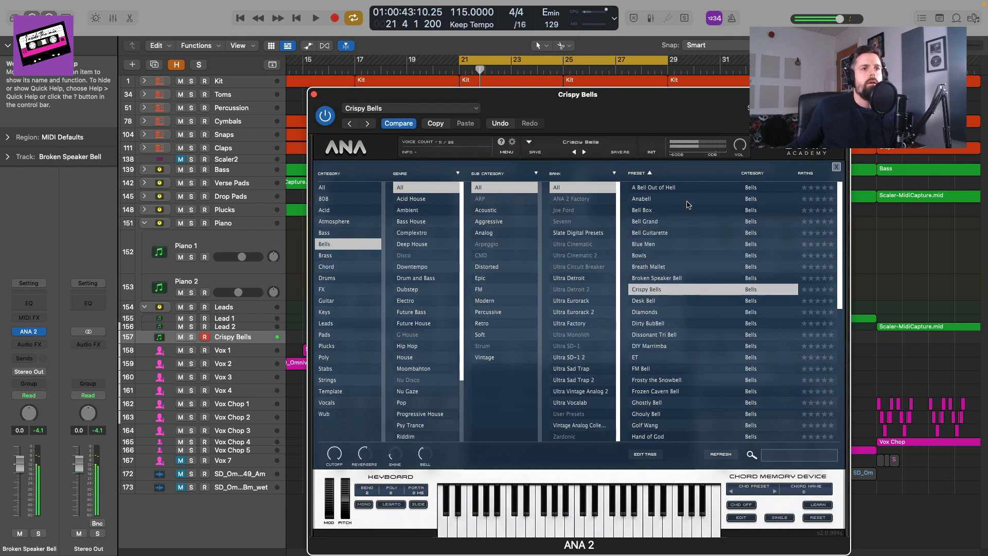
key(Down)
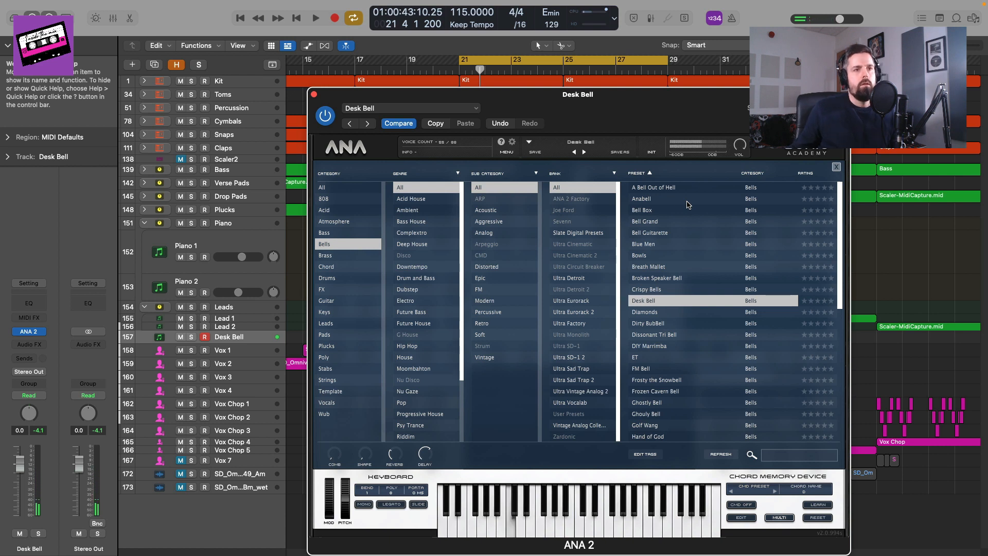
click(692, 349)
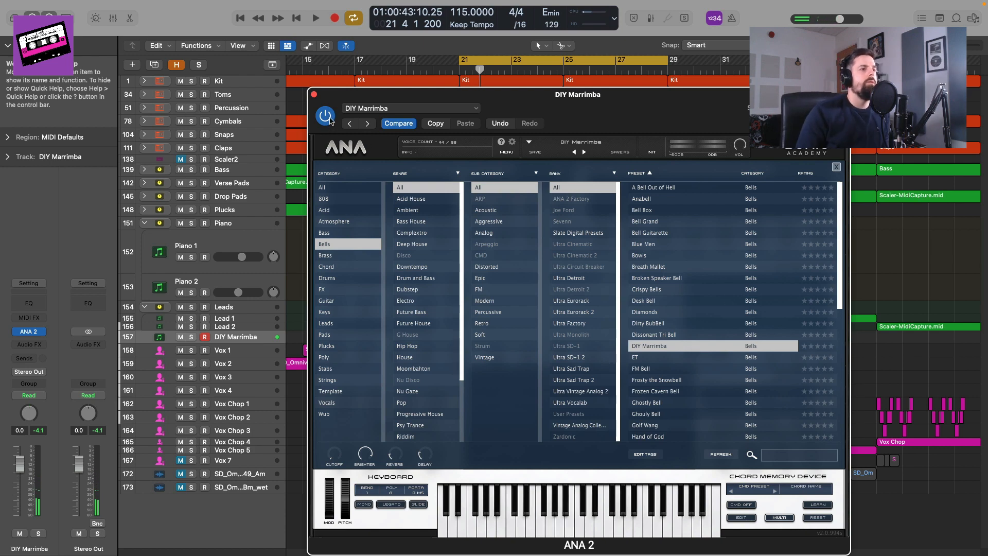
click(314, 95)
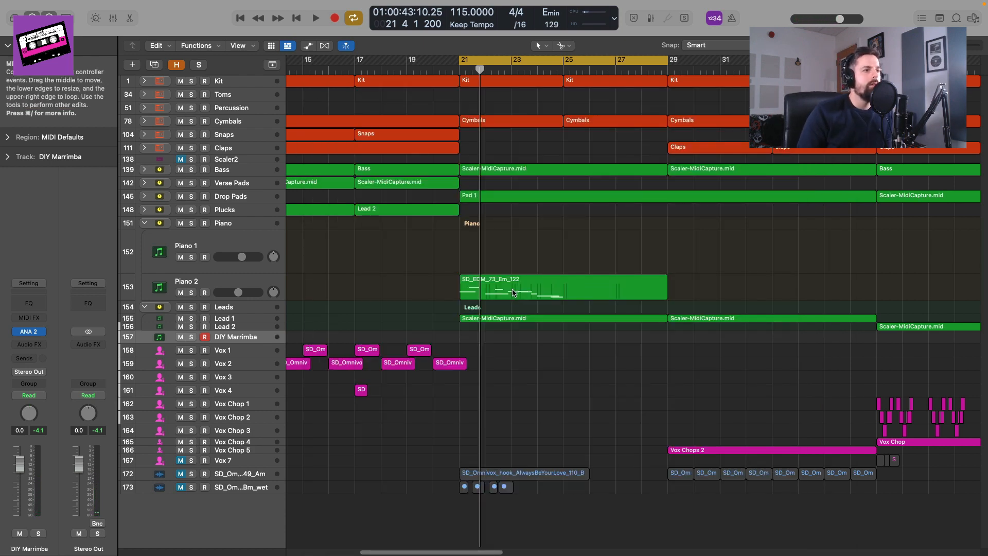
- Move the SD_EDM_73_Em_122 region from Piano 2 to the DIY Marrimba track at bar 21, play it, and enlarge that track's height
drag(513, 291, 512, 338)
key(space)
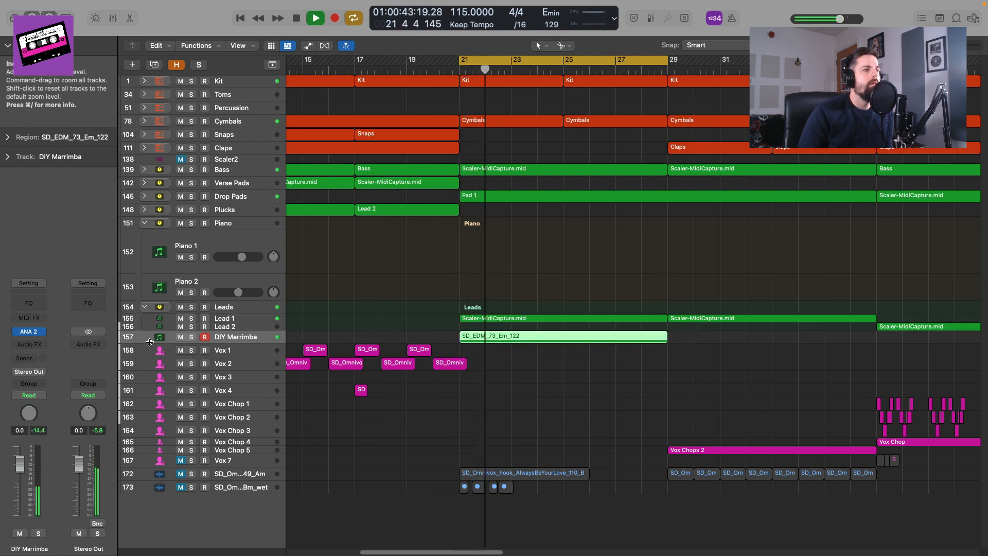
drag(147, 343, 148, 360)
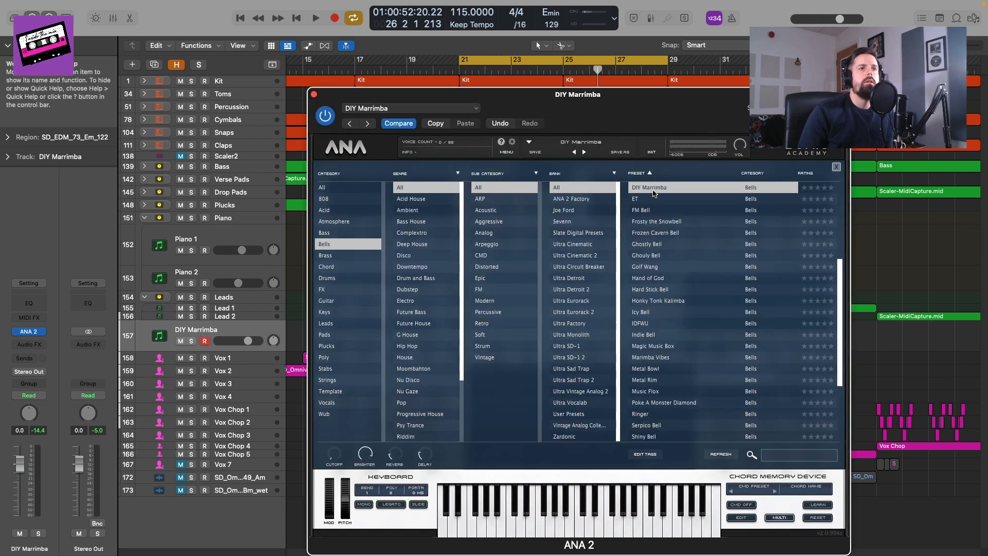
- Audition the Bells presets Blue Men, Breath Mallet, Crispy Bells and Dirty BubBell against the track from bar 21
scroll(677, 264, up, 5)
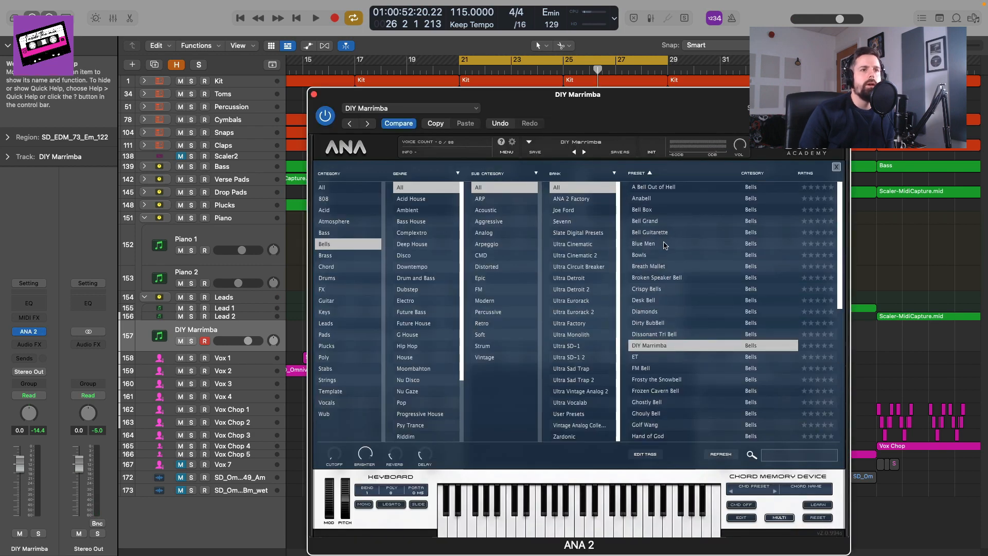
click(663, 244)
key(space)
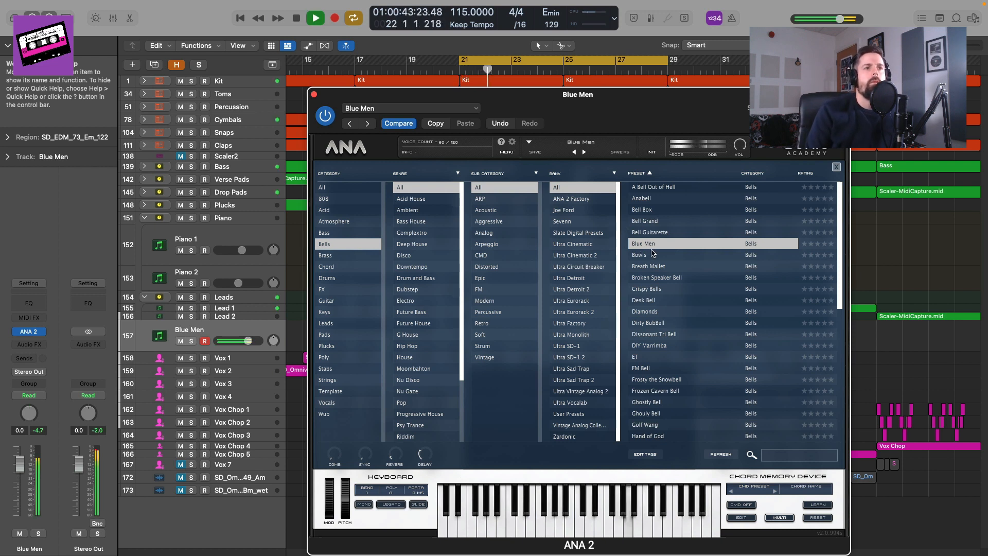
click(652, 254)
click(658, 266)
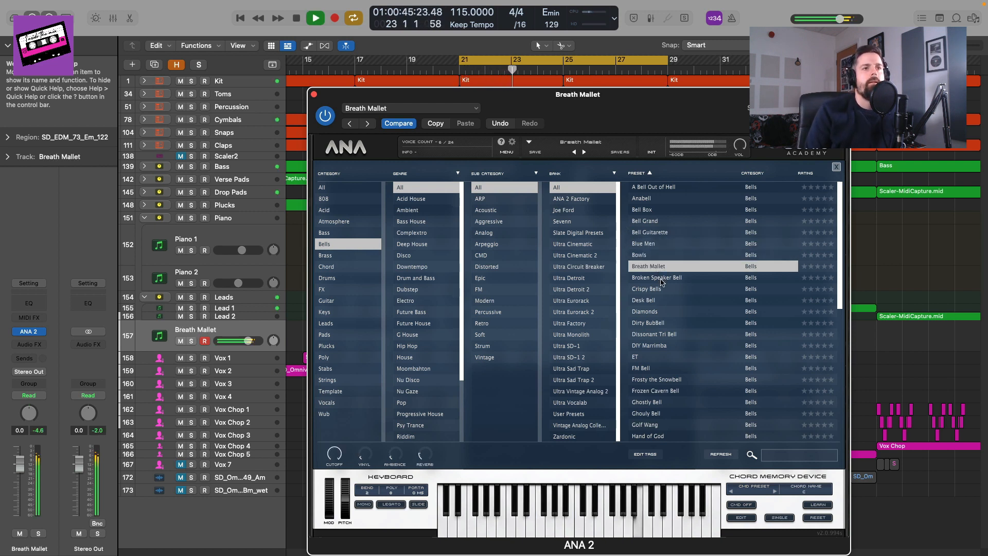
click(659, 289)
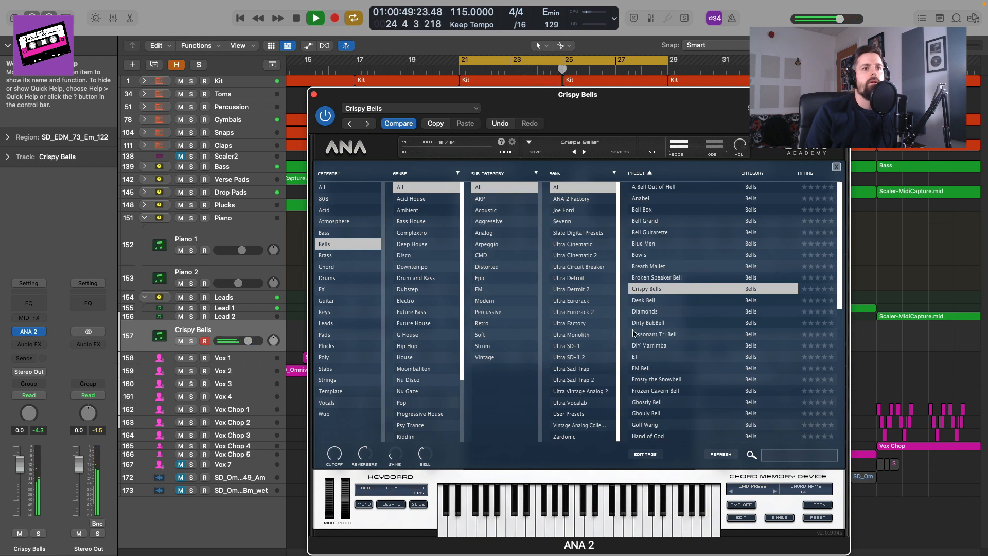
click(652, 326)
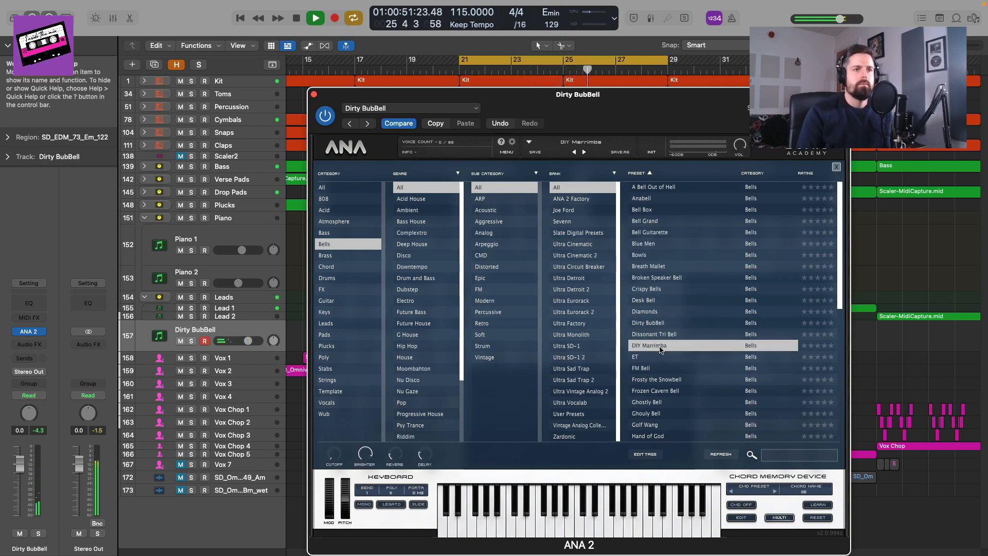
click(656, 345)
click(660, 326)
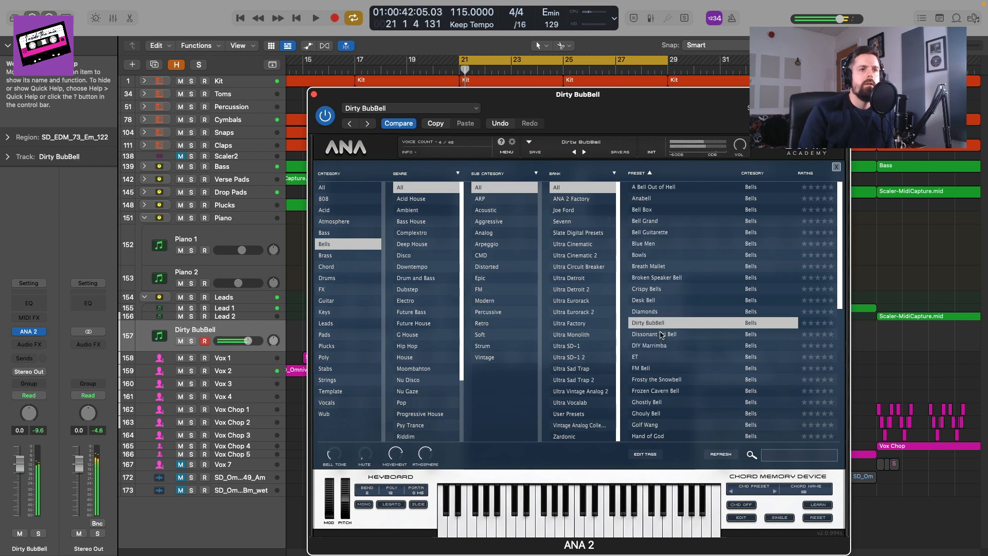
scroll(743, 387, down, 10)
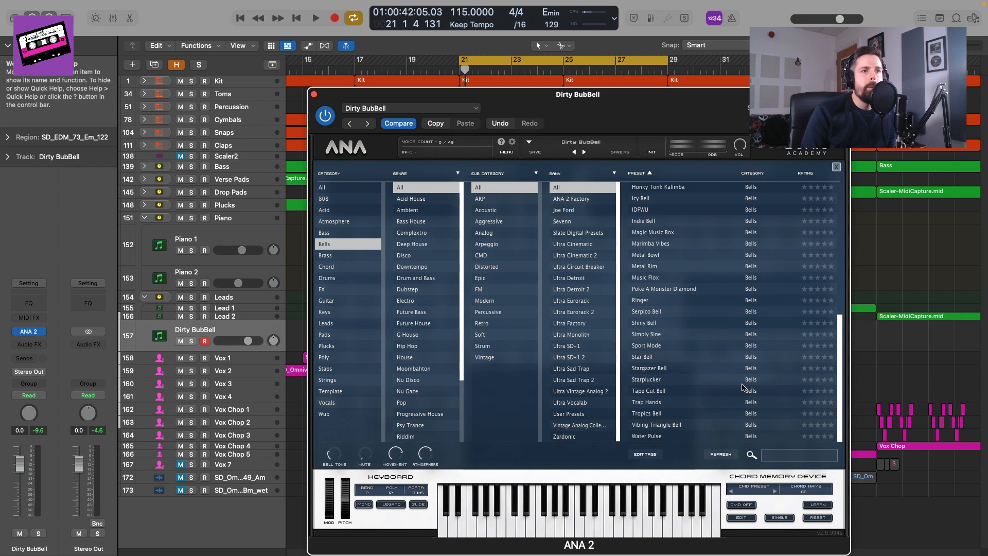
- Search the ANA 2 presets for dx, audition the DX Digi Bass sounds, and load Dire Dire DX
text(dx)
click(655, 201)
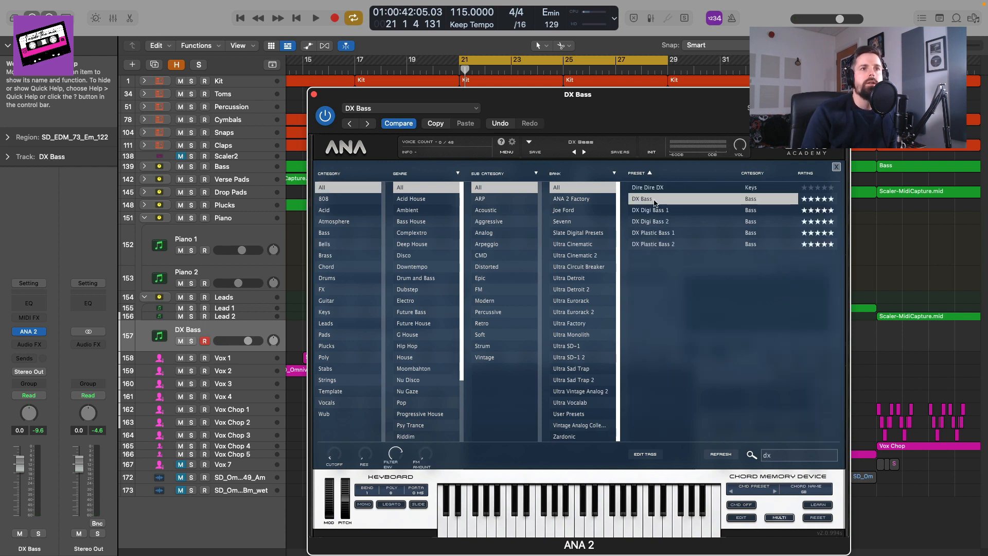
click(658, 211)
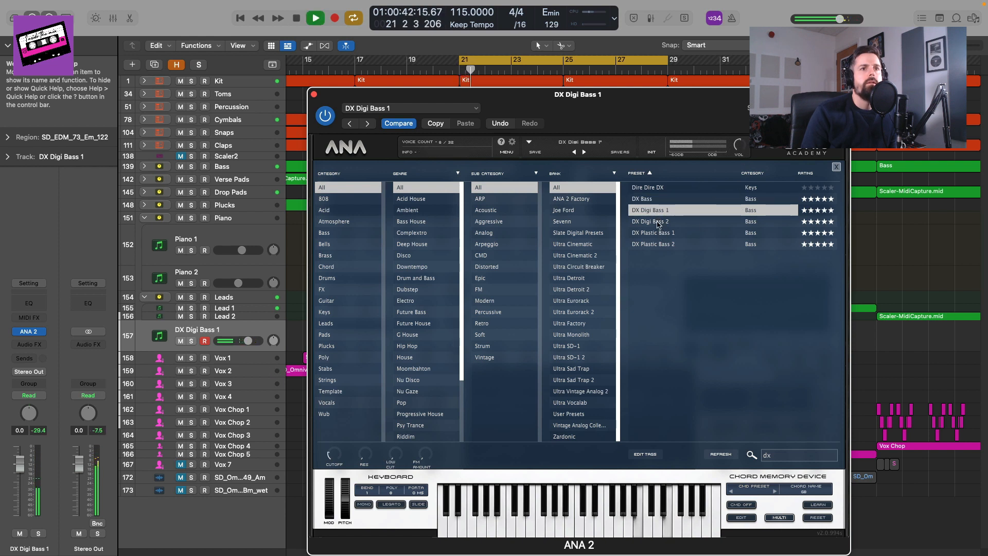
click(658, 222)
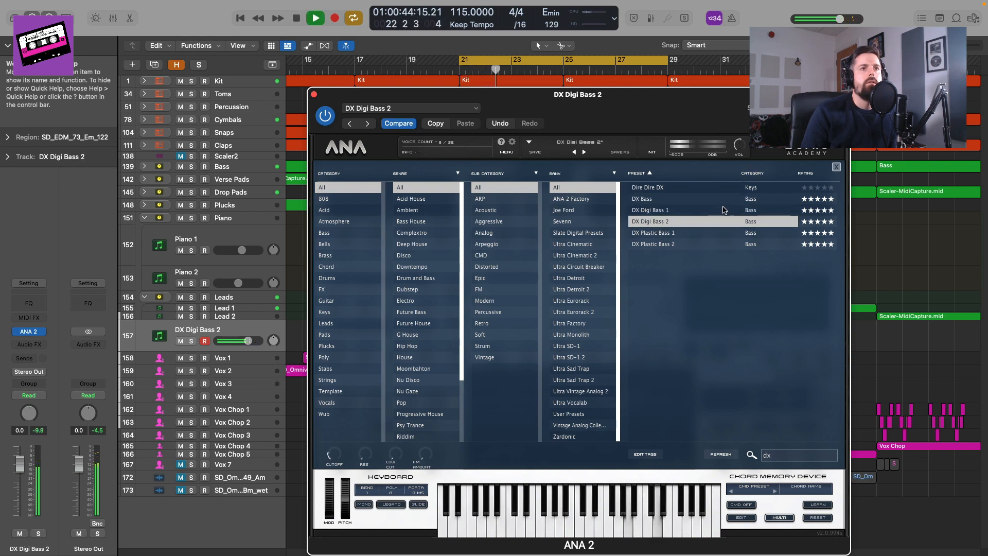
click(660, 189)
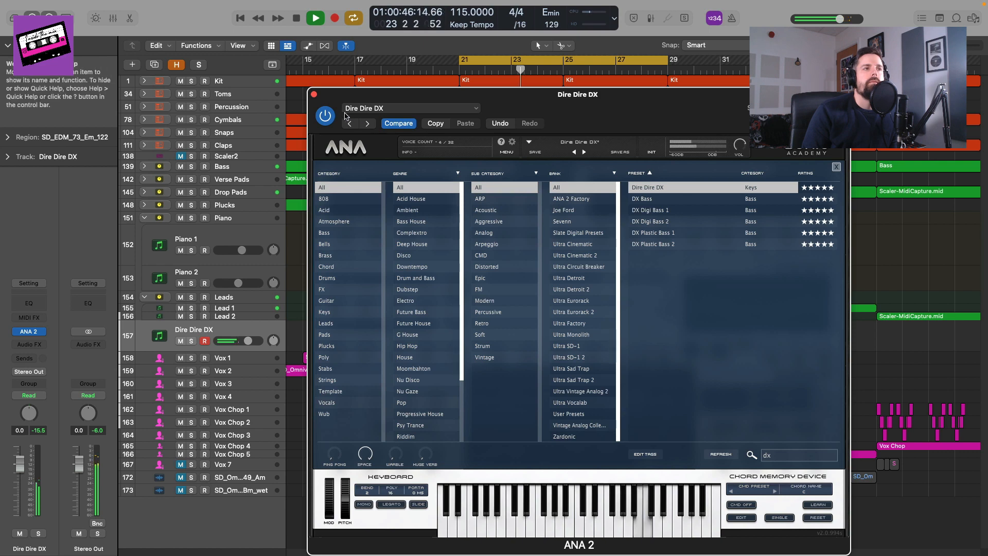
click(314, 95)
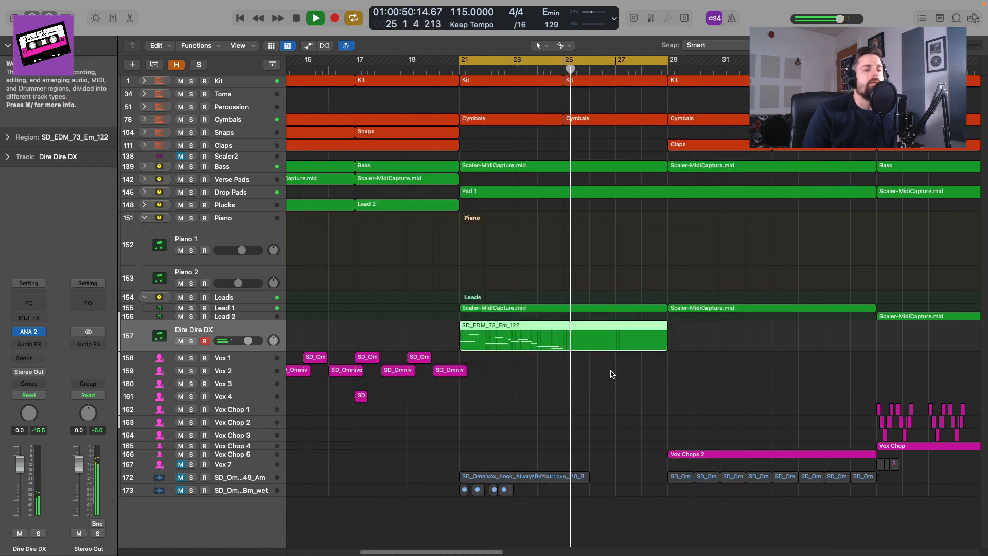
- Stop playback, trim the Dire Dire DX region to end at bar 25, and move it to start at bar 29
key(space)
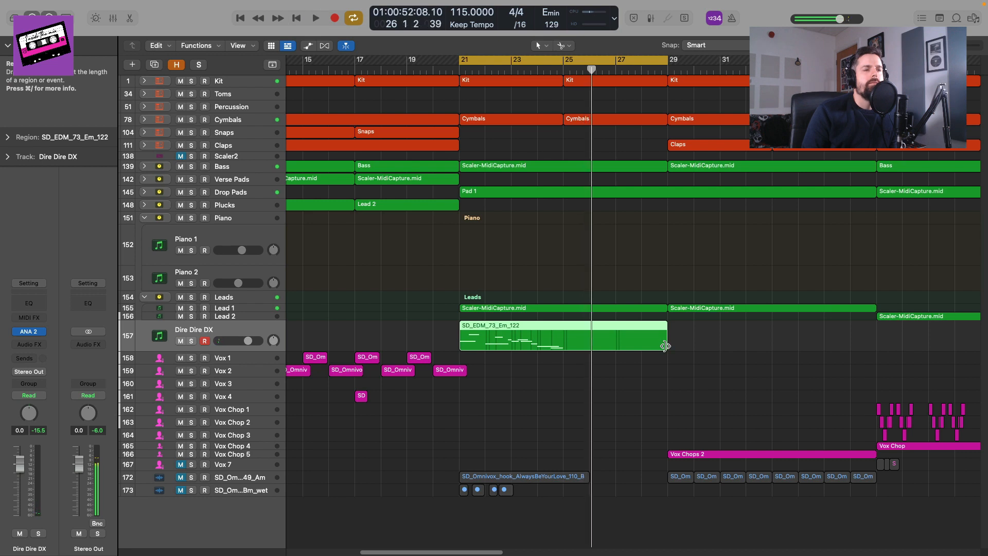
drag(666, 342, 563, 337)
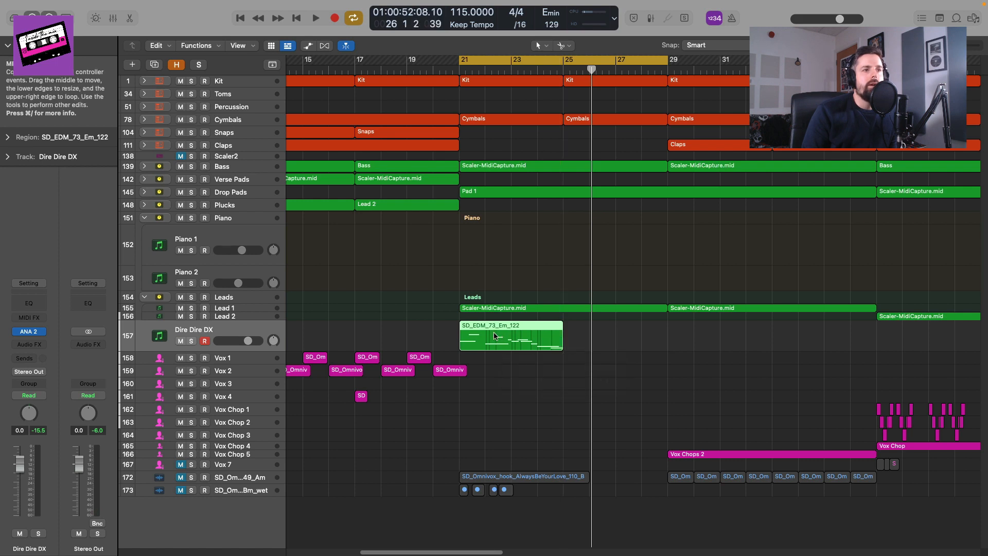
drag(496, 336, 705, 335)
- Turn off the cycle range and play through the lead region from bar 29 to just past bar 33
click(612, 61)
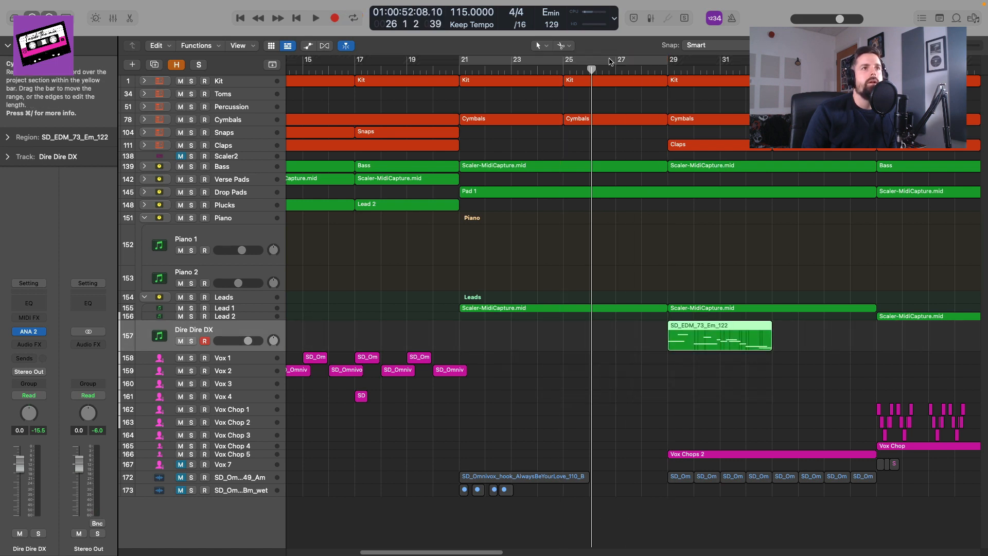
key(space)
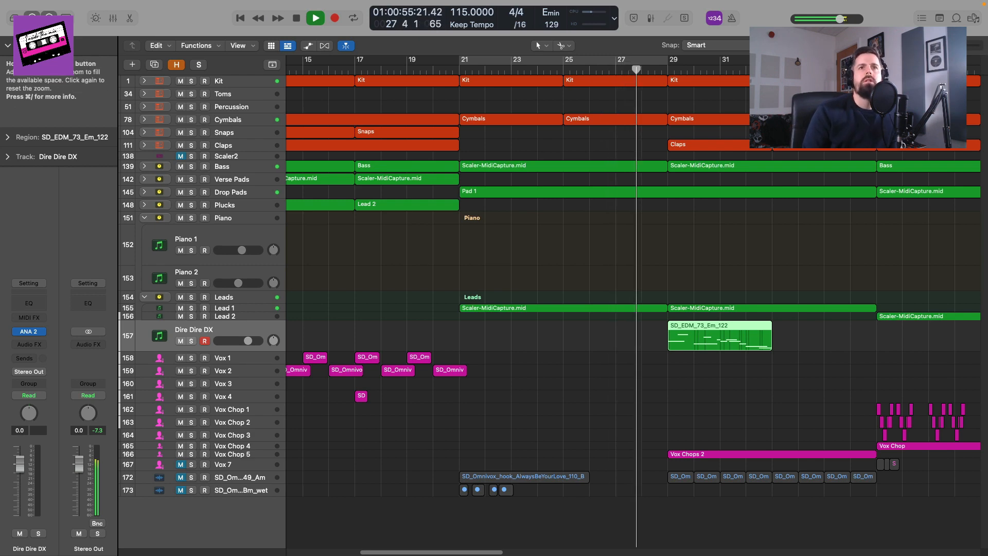
scroll(604, 284, down, 5)
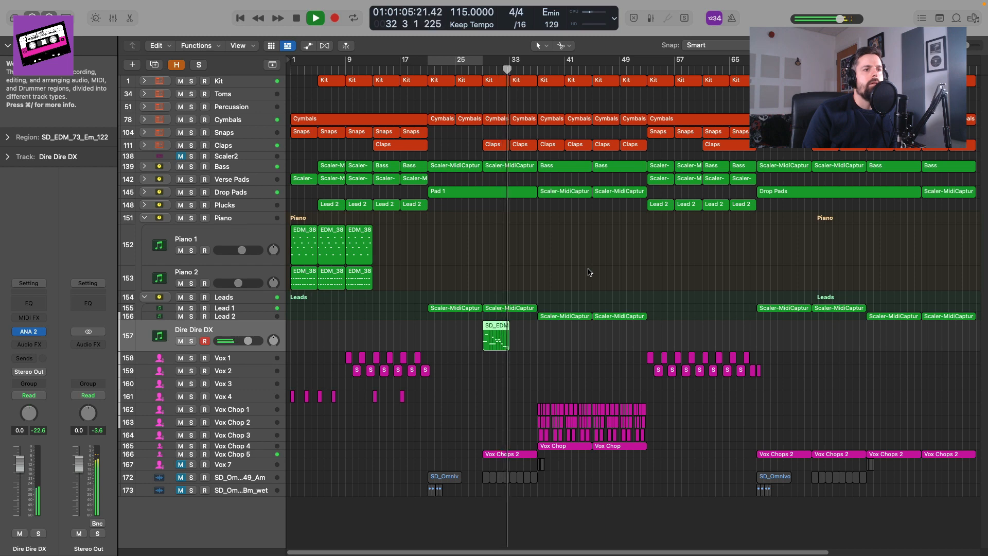
key(space)
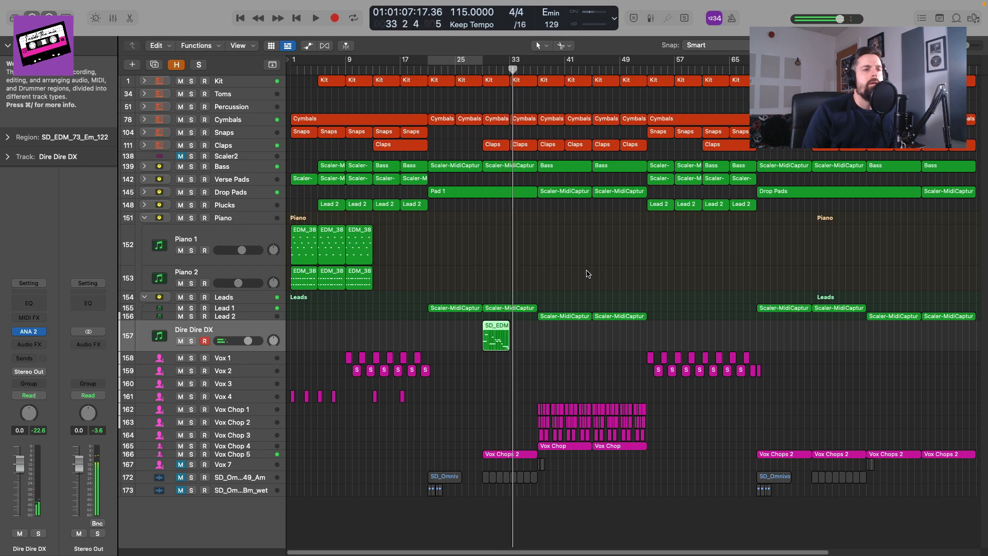
- Copy the Dire Dire DX region from bar 29 to bar 21, turn the cycle range back on, and audition the copy
key(super+Right)
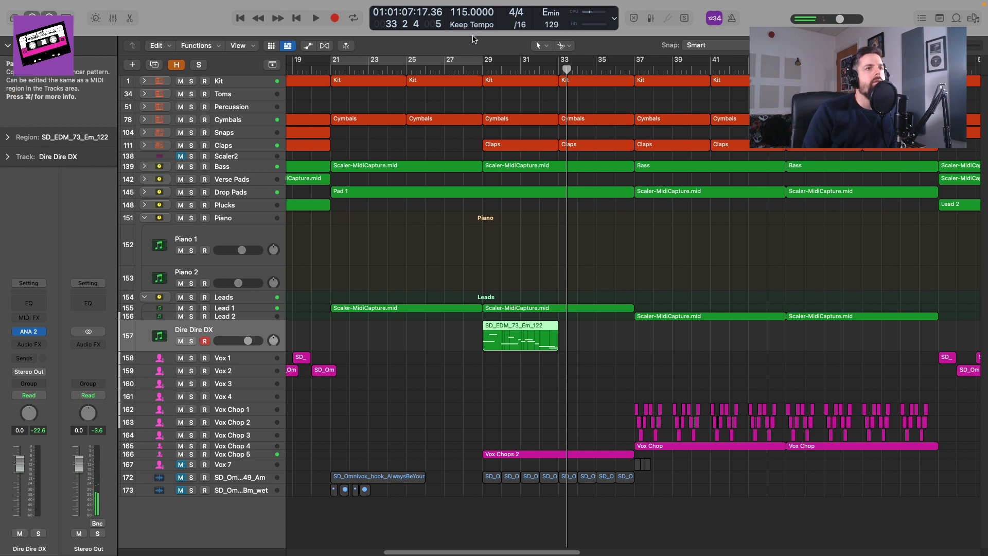
drag(530, 332, 379, 331)
click(373, 60)
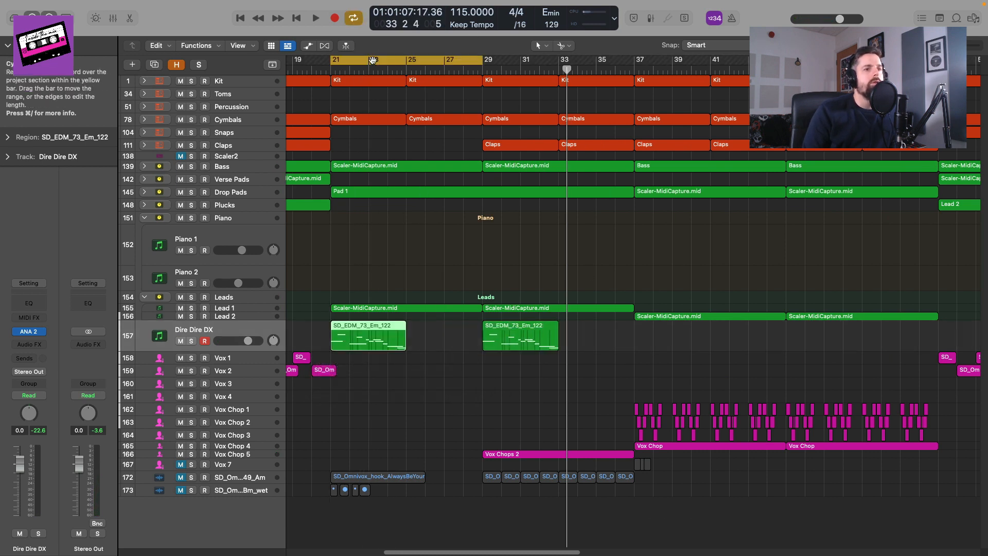
key(space)
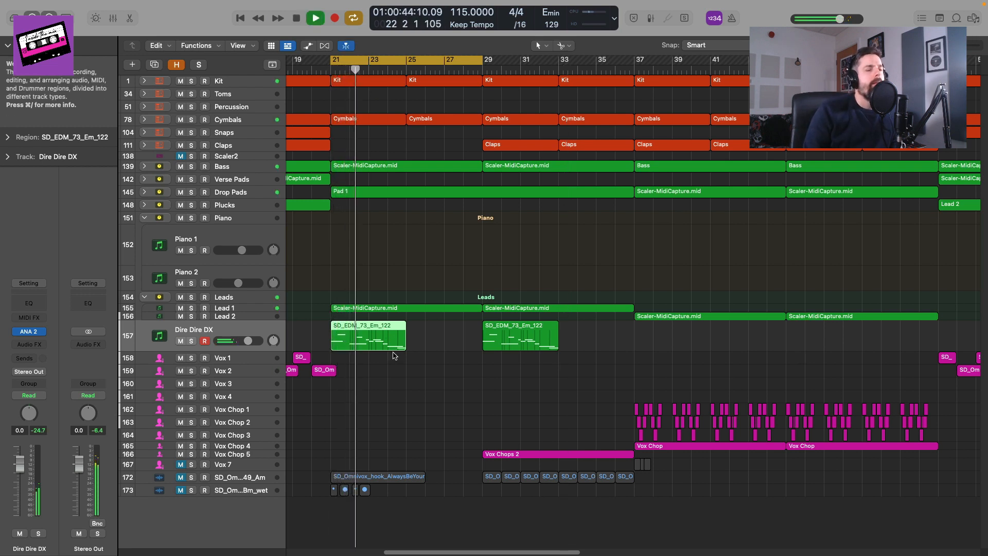
key(space)
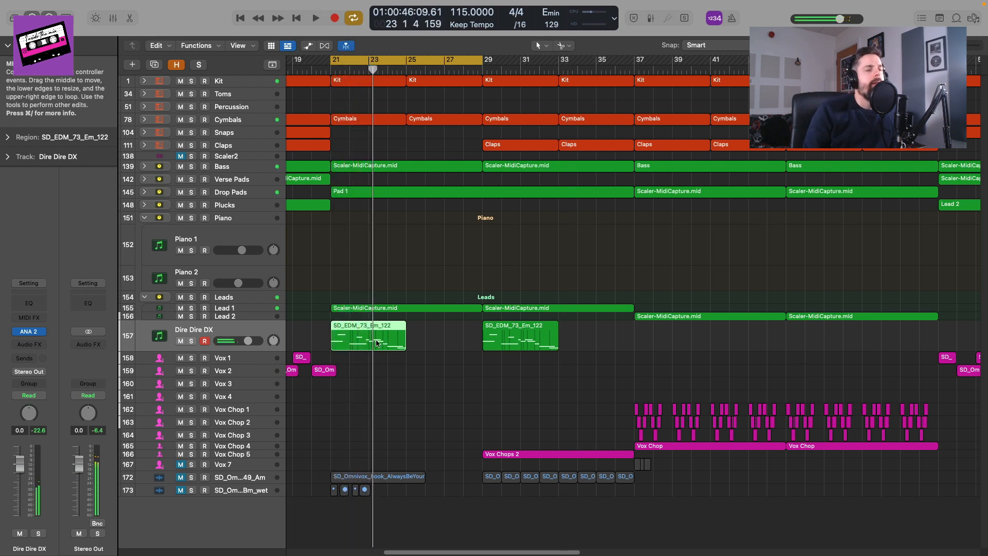
- Open the bar 21 copy in the Piano Roll and move its nine notes from bar 22 onward one bar later
double_click(377, 343)
key(space)
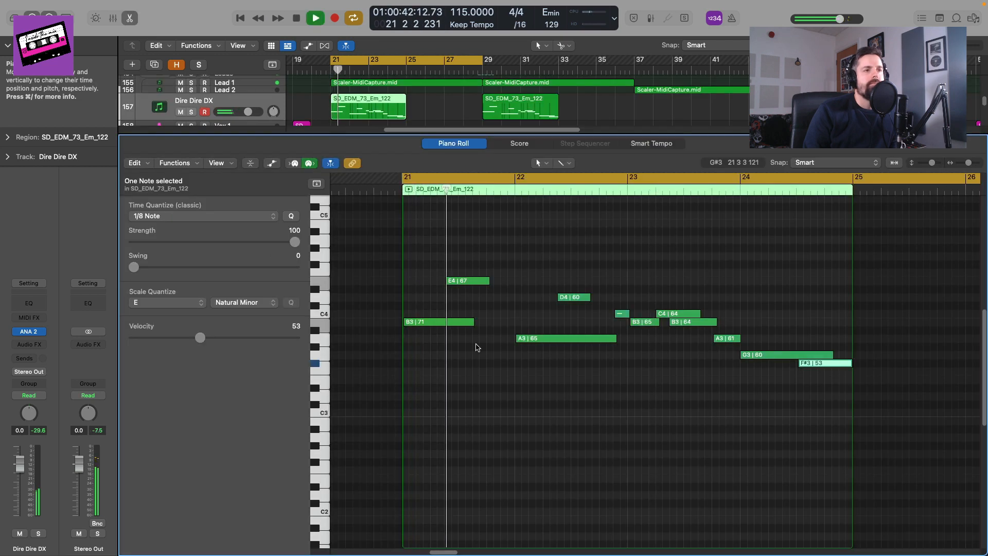
key(space)
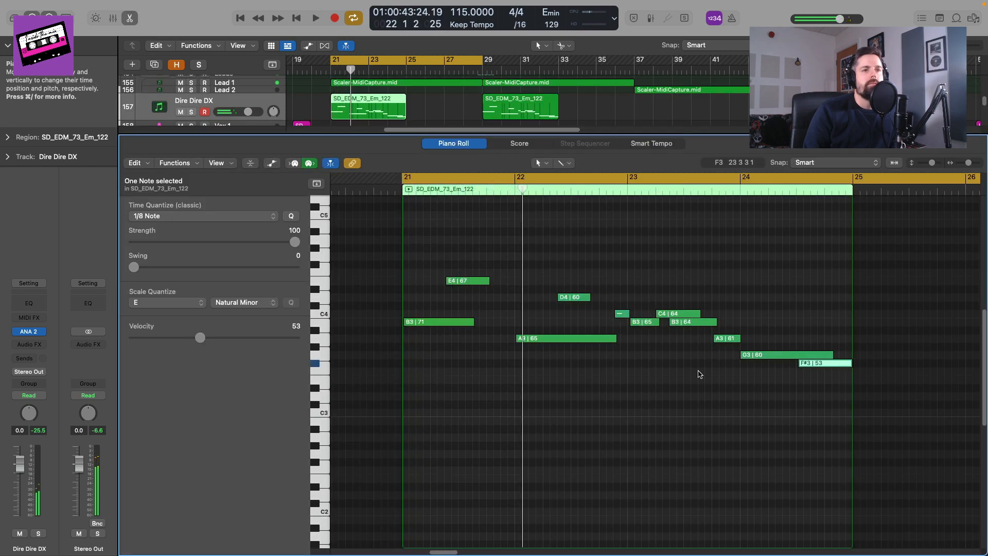
drag(863, 410, 517, 282)
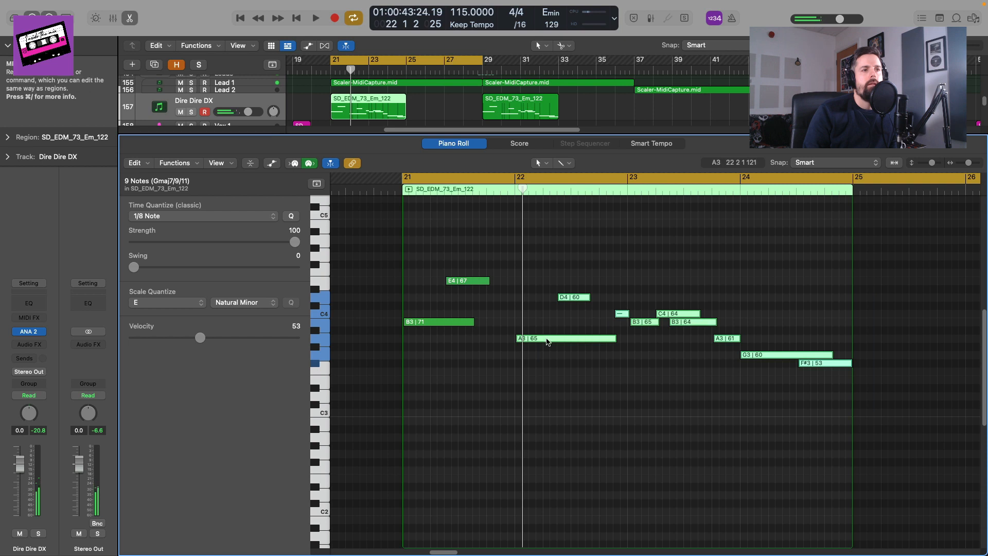
drag(547, 342, 659, 342)
- Copy the opening B3 and E4 notes from bar 21 to bar 22 and play the phrase
drag(529, 372, 435, 269)
drag(436, 325, 540, 324)
key(space)
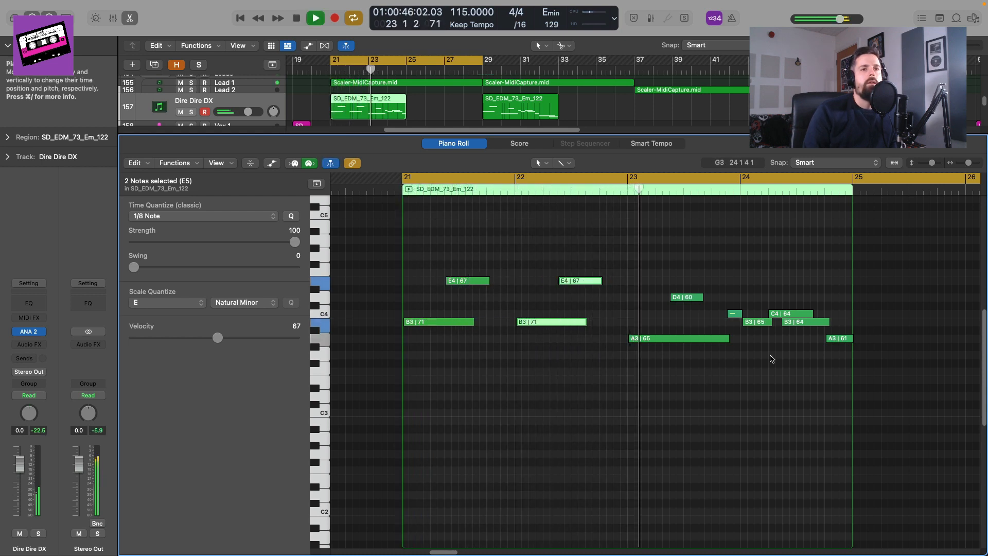
key(space)
click(874, 379)
drag(874, 379, 860, 316)
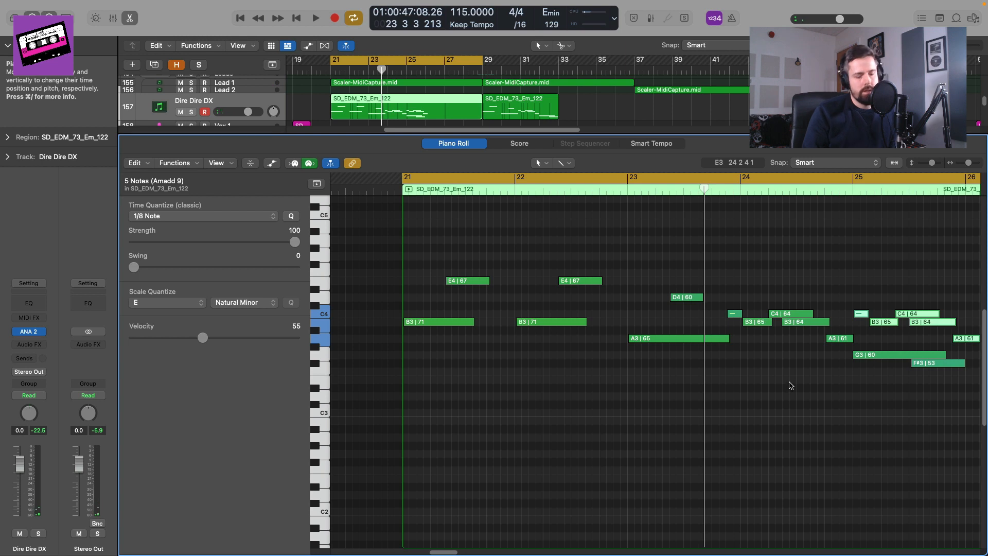
key(super+z)
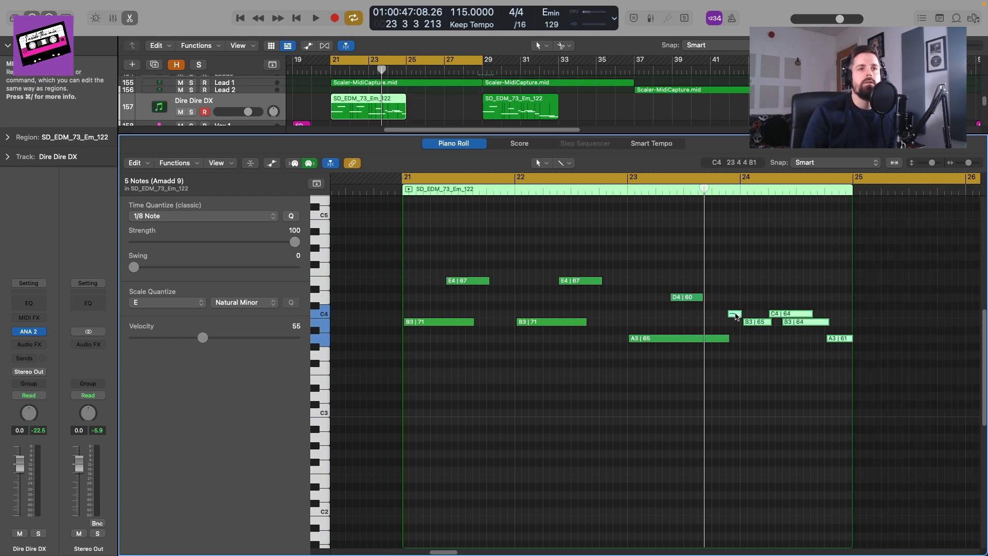
drag(735, 315, 860, 318)
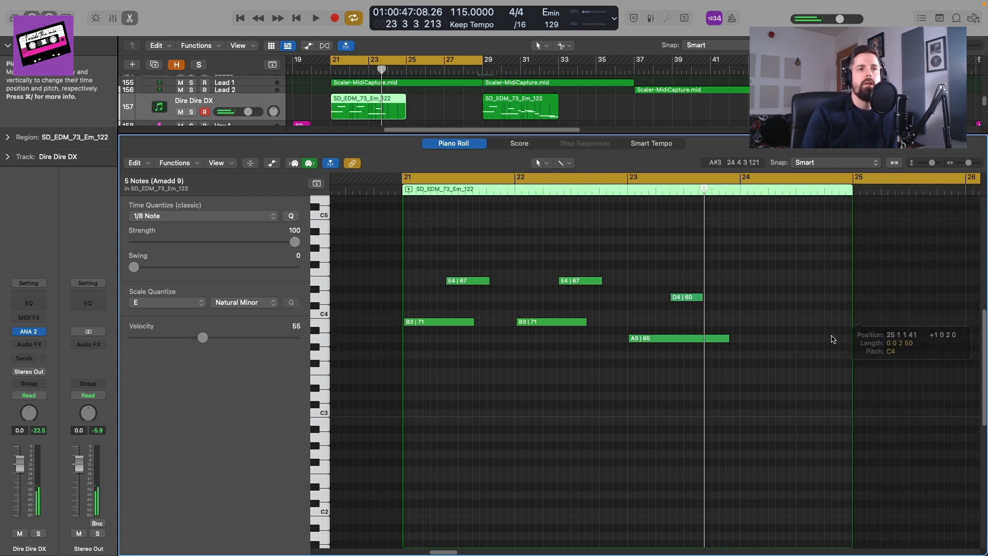
drag(778, 368, 675, 296)
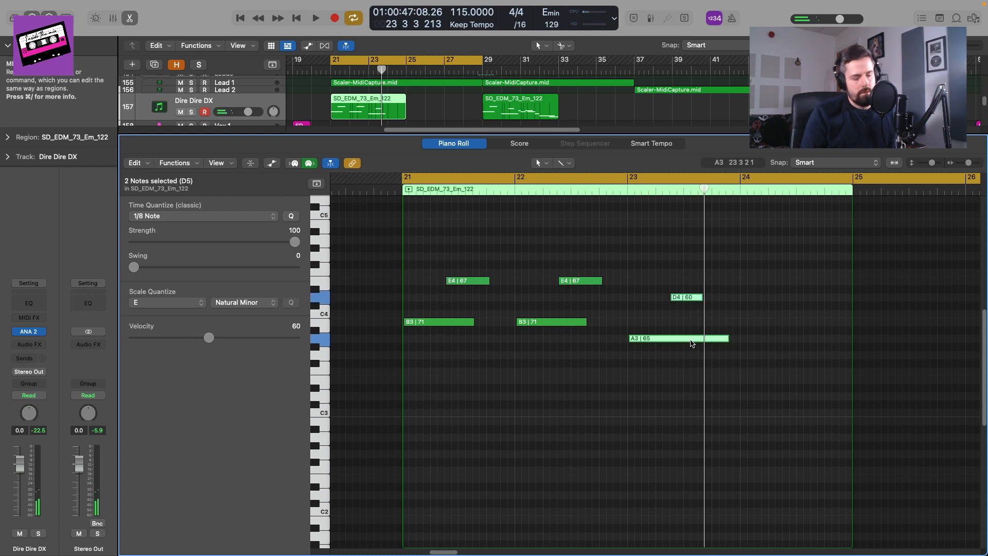
key(super+z)
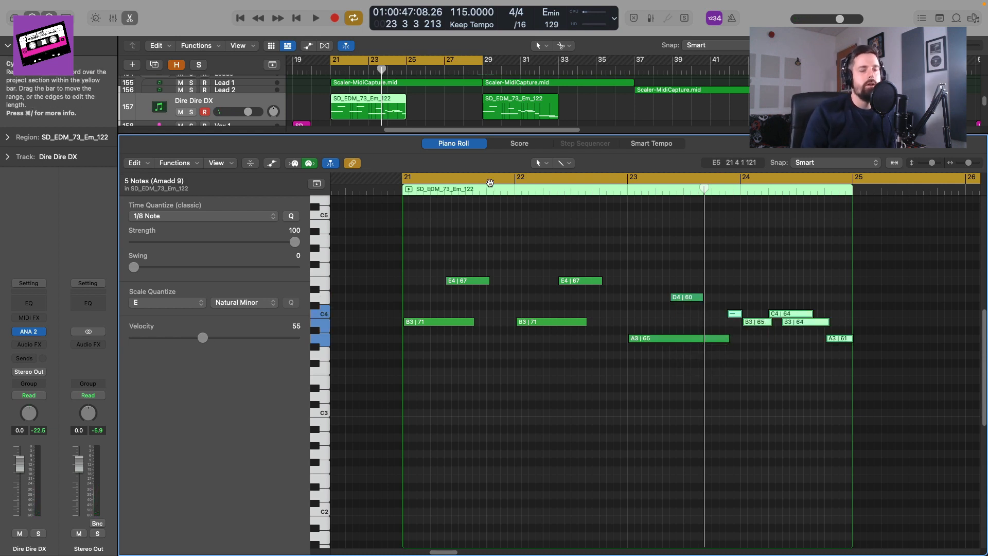
- Extend the bar 21 region to bar 29 and move its last seven notes to start at bar 26
drag(406, 114, 512, 155)
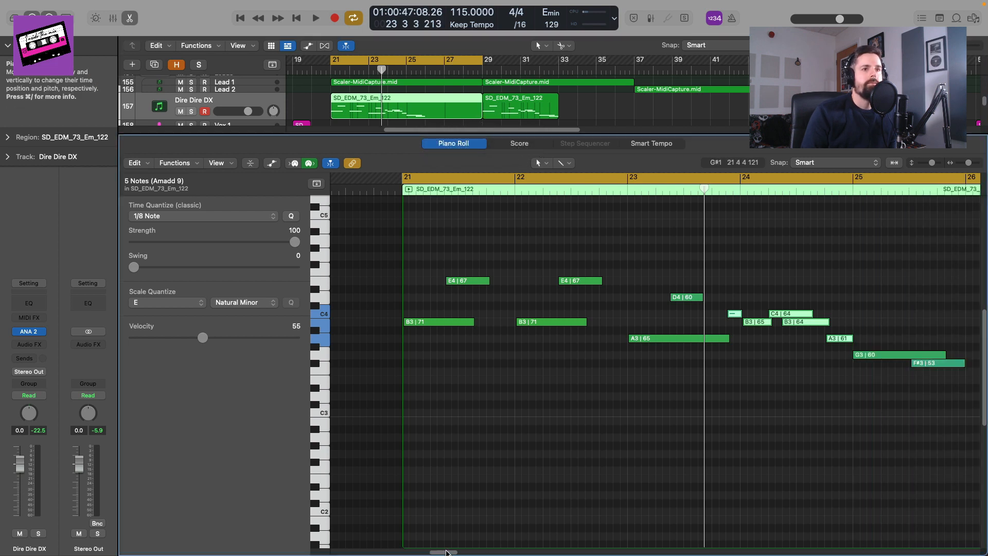
drag(443, 552, 448, 552)
mouse_move(897, 400)
mouse_down()
mouse_move(661, 303)
mouse_move(921, 315)
mouse_move(912, 315)
mouse_up()
- Copy the A3 and D4 notes from bar 23 to bar 24 and play the phrase into bar 25
drag(714, 377, 580, 284)
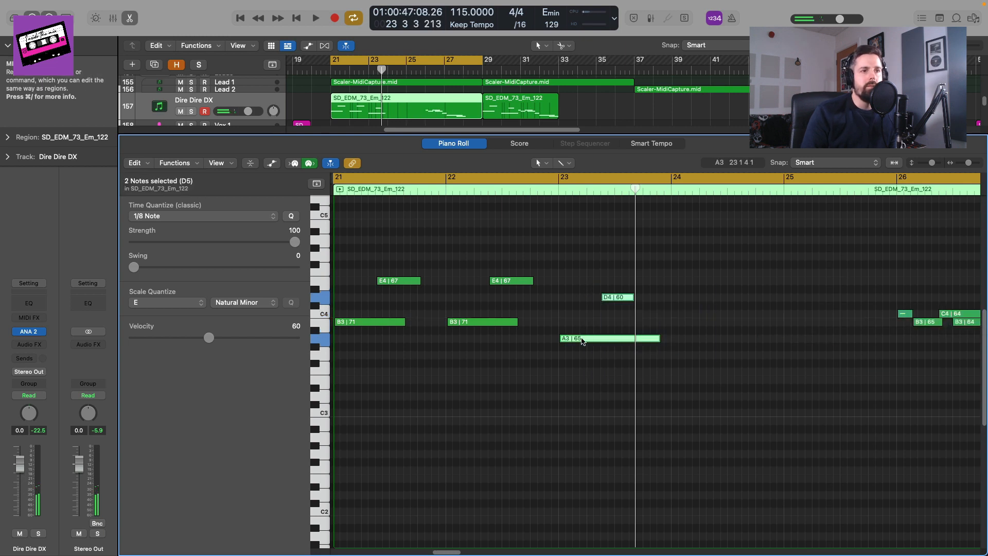
drag(582, 341, 695, 341)
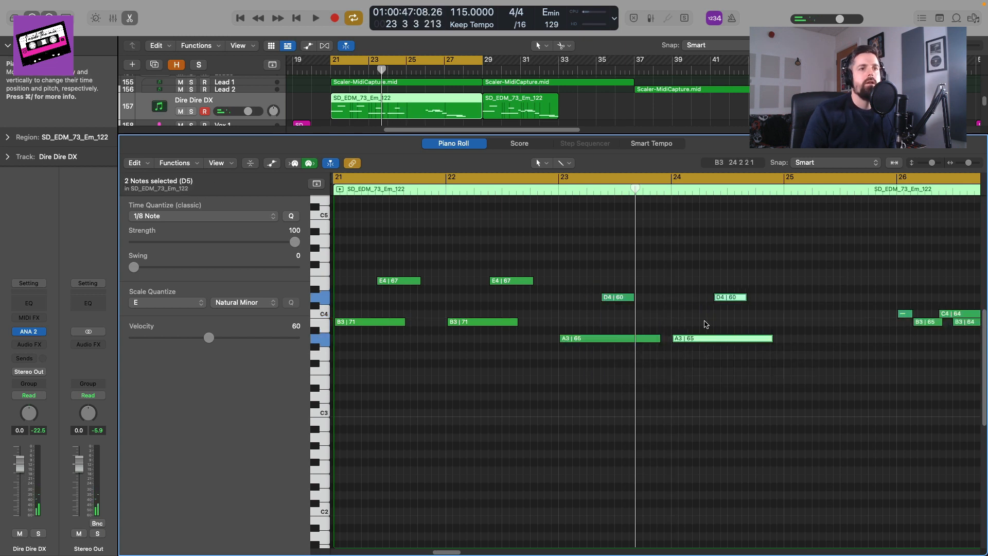
key(space)
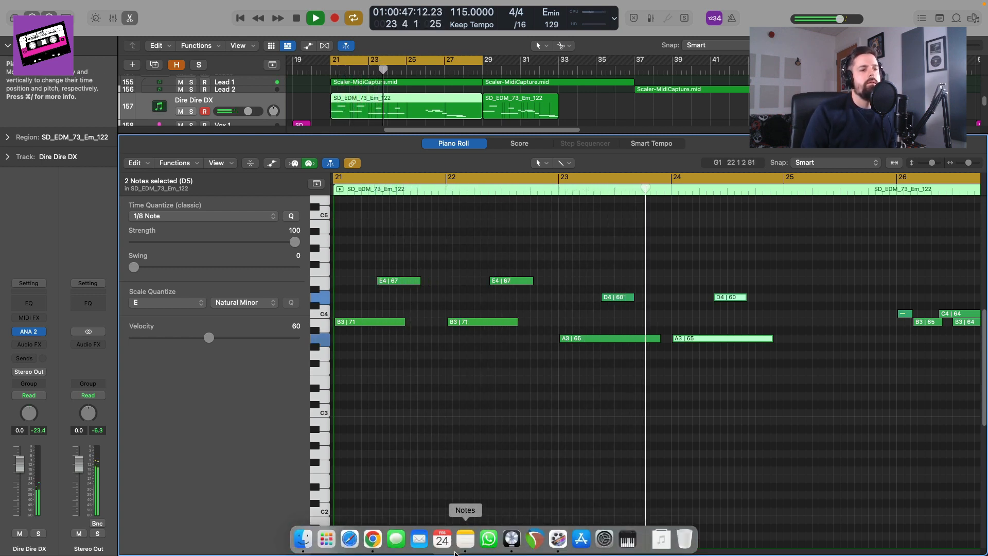
drag(448, 553, 454, 553)
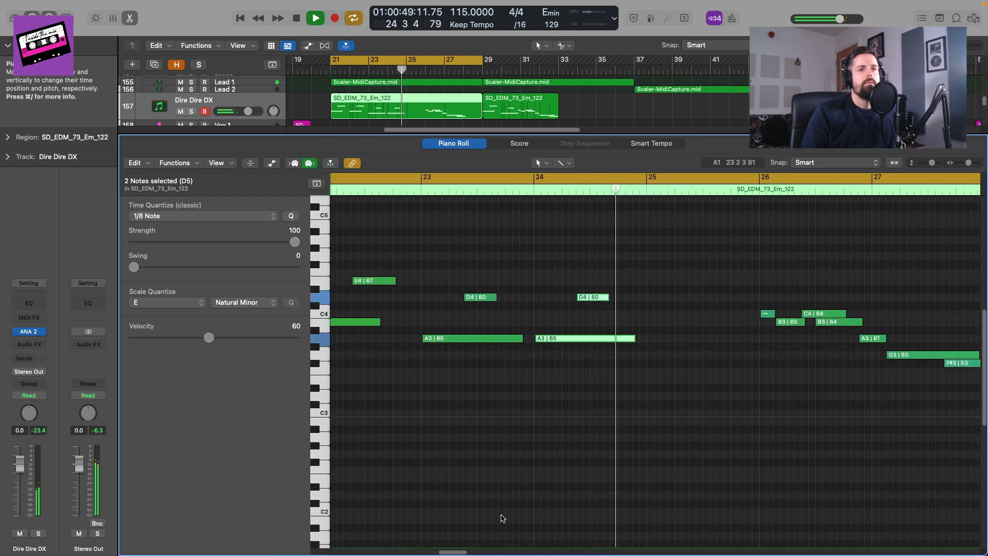
key(super+Left)
key(super+Left)
key(space)
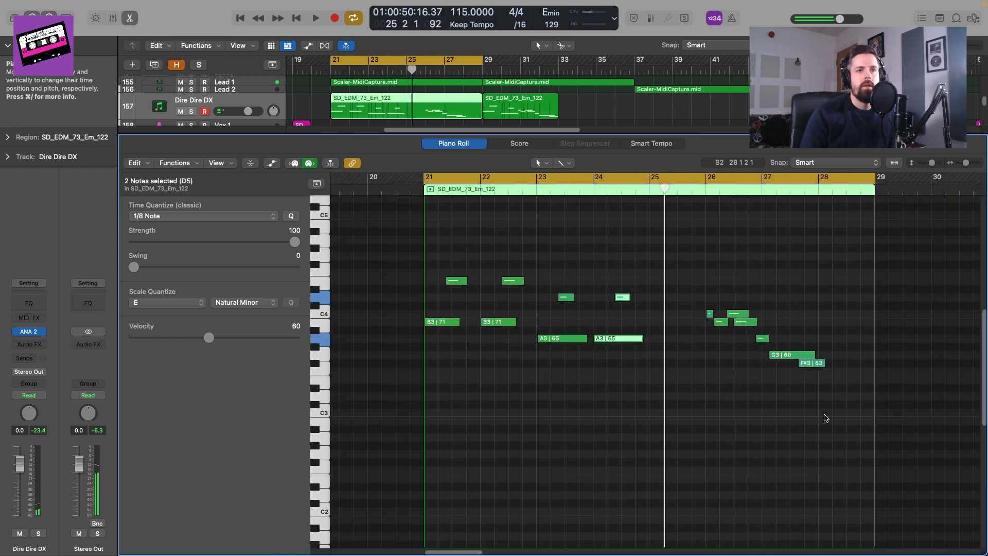
- Move the closing seven notes one bar earlier to start at bar 25 and audition them from there
drag(841, 402, 706, 323)
drag(823, 397, 652, 316)
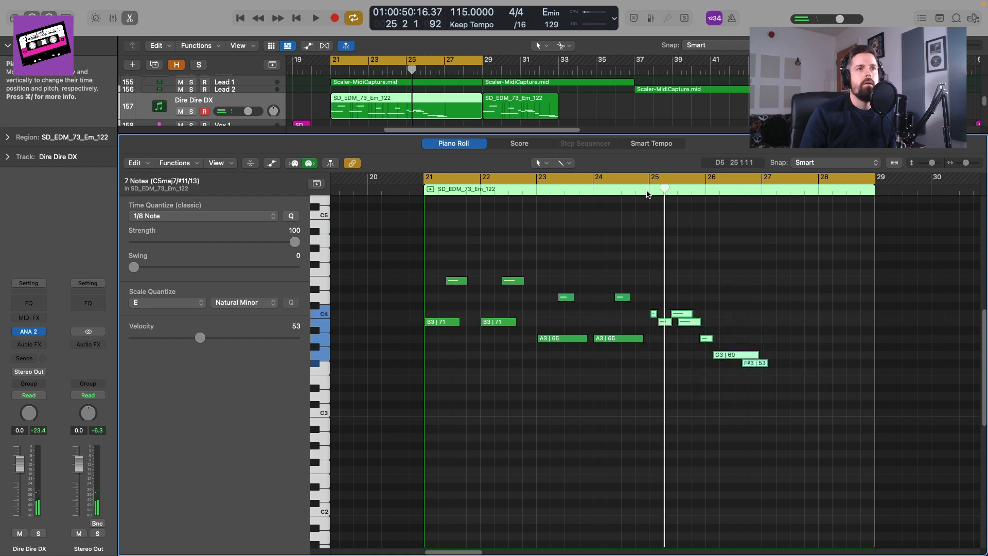
key(space)
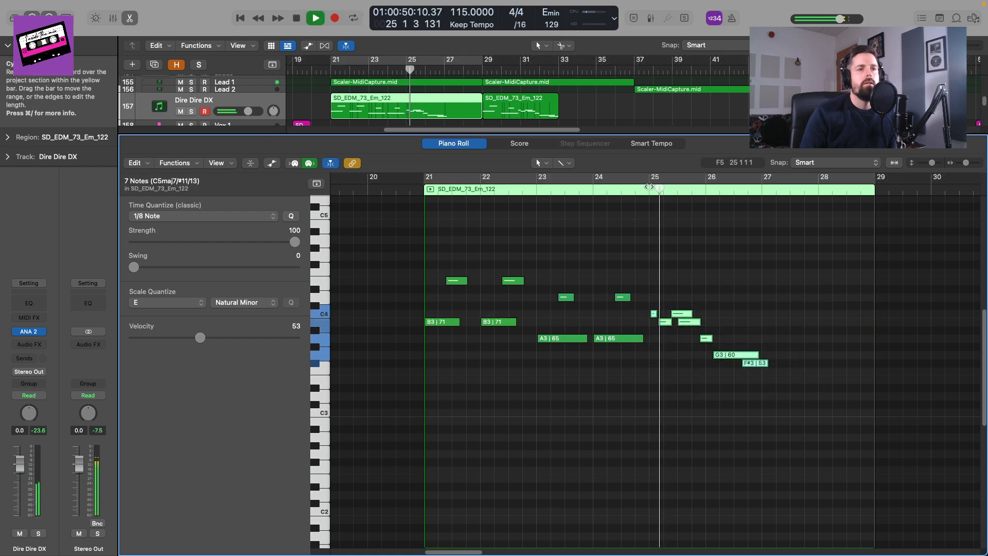
key(super+Right)
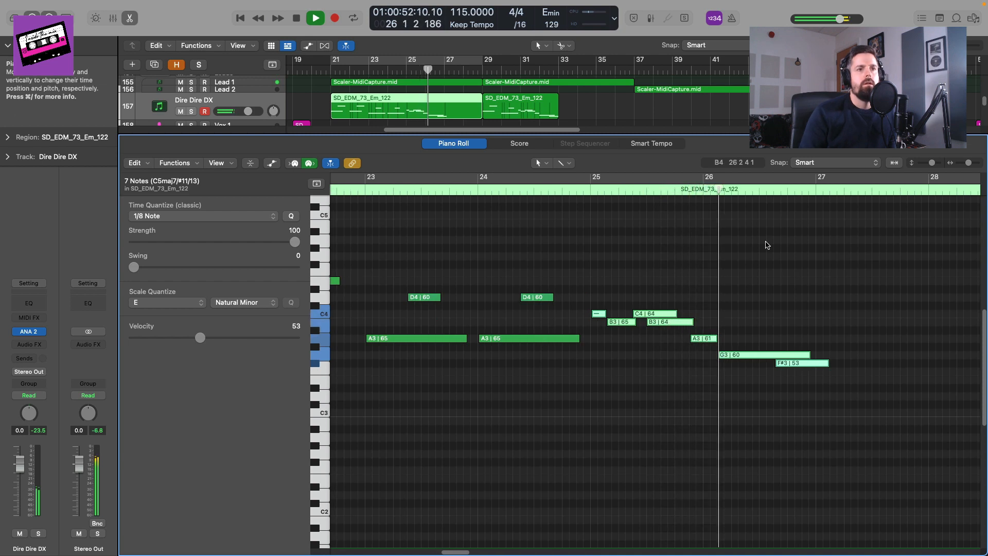
key(space)
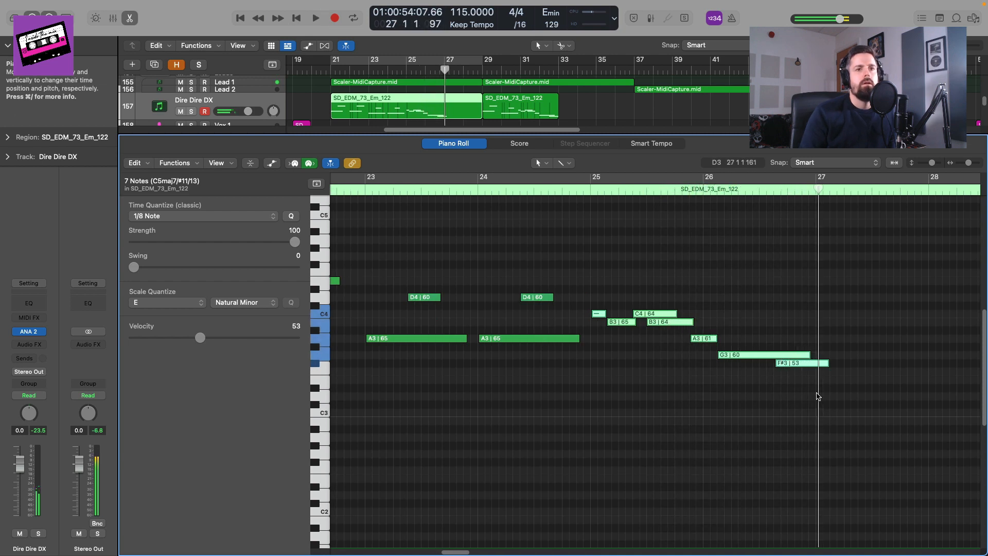
click(592, 192)
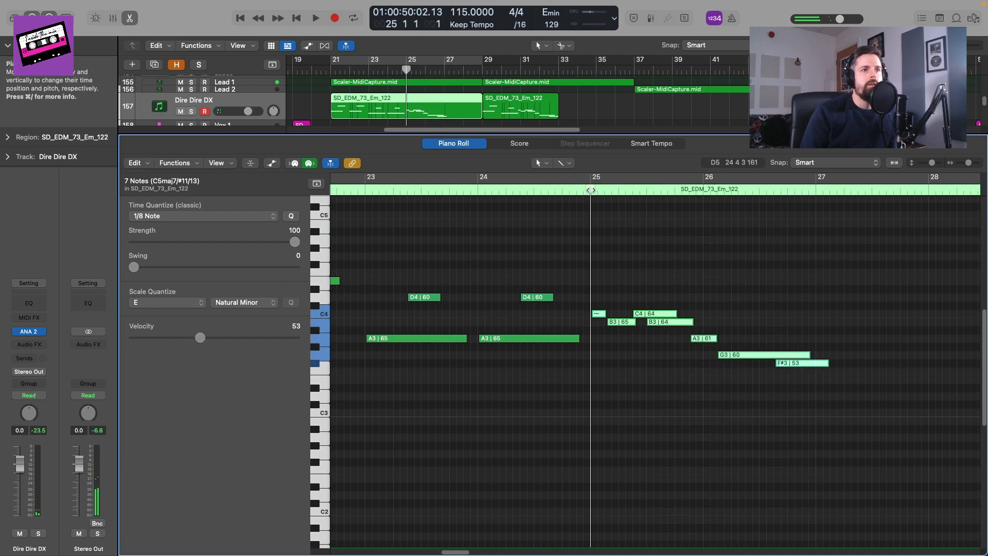
key(space)
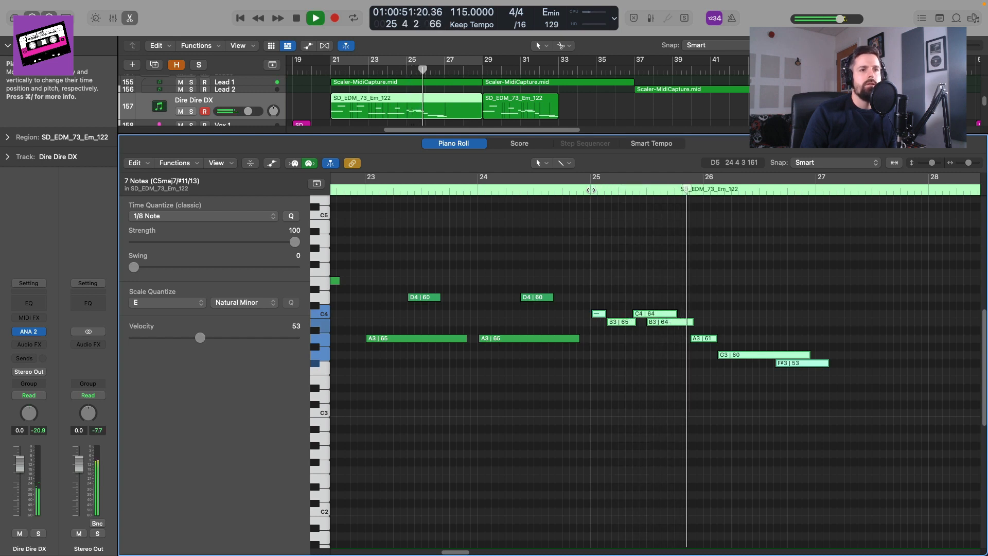
drag(829, 398, 834, 340)
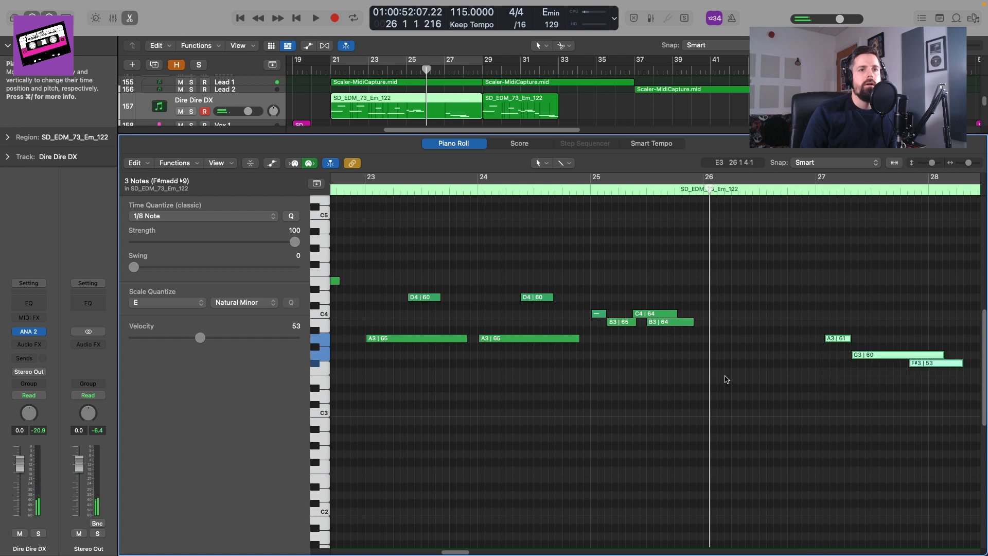
drag(756, 391, 599, 316)
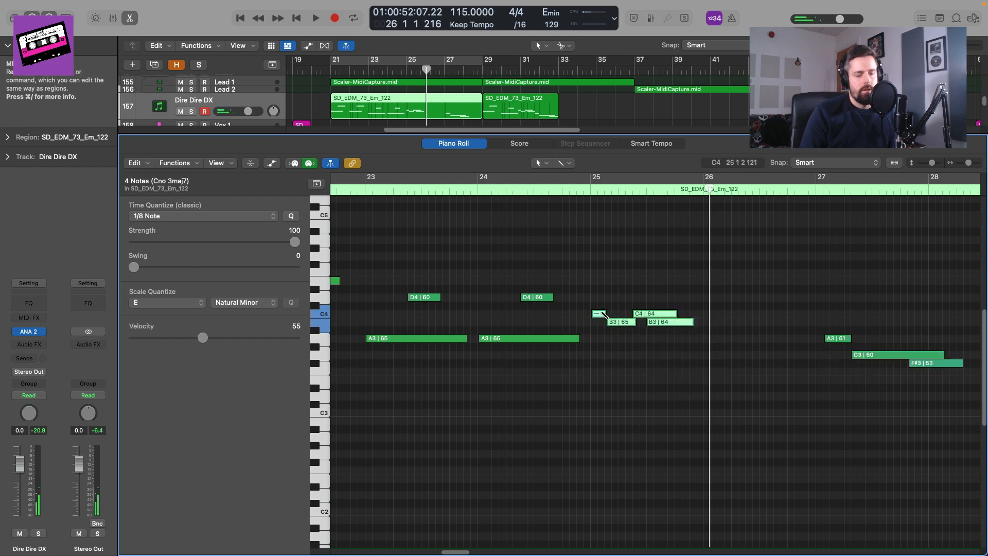
key(super+z)
- Copy the seven-note closing phrase from bar 25 to bar 29 and play the original from bar 25
key(super+Left)
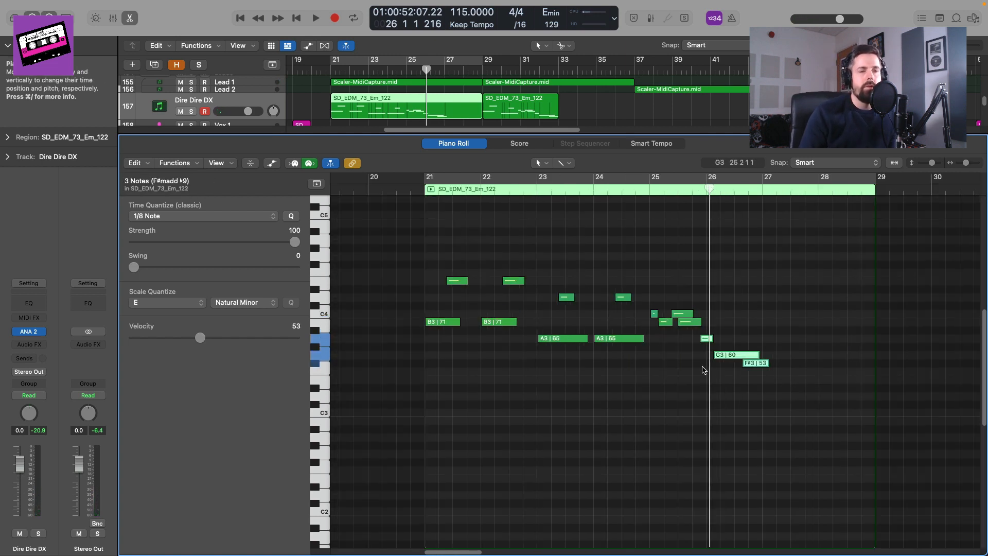
drag(792, 386, 878, 317)
drag(776, 390, 703, 339)
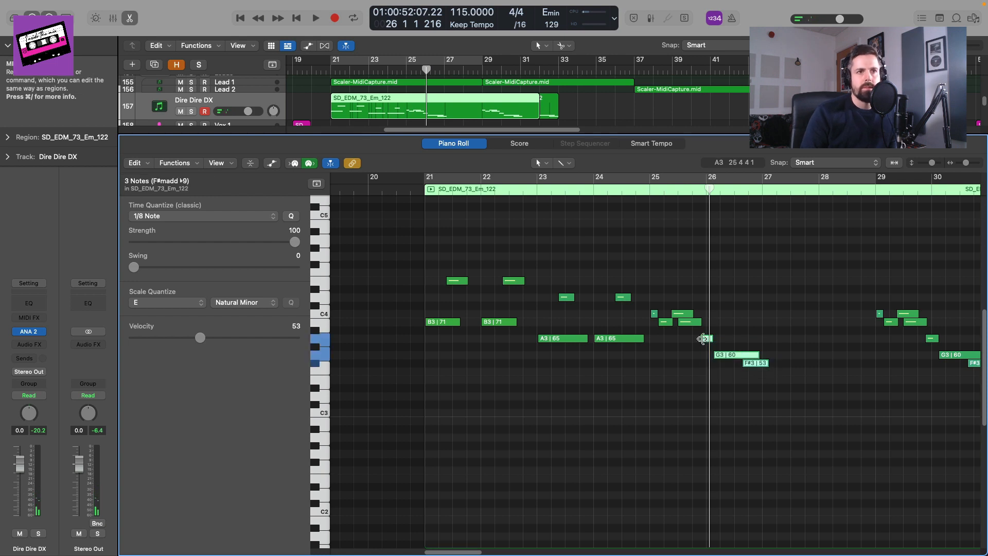
key(super+Right)
key(super+Right)
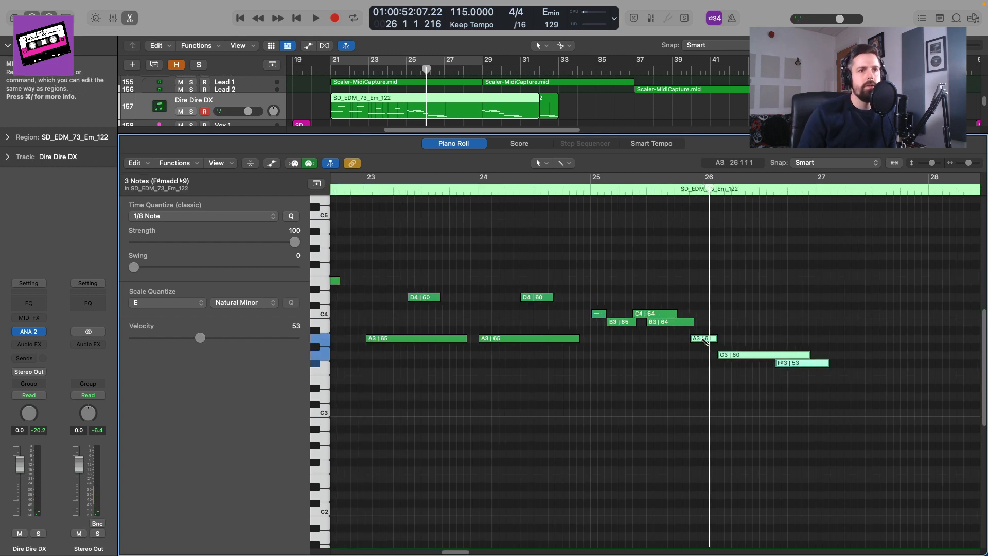
click(591, 189)
key(space)
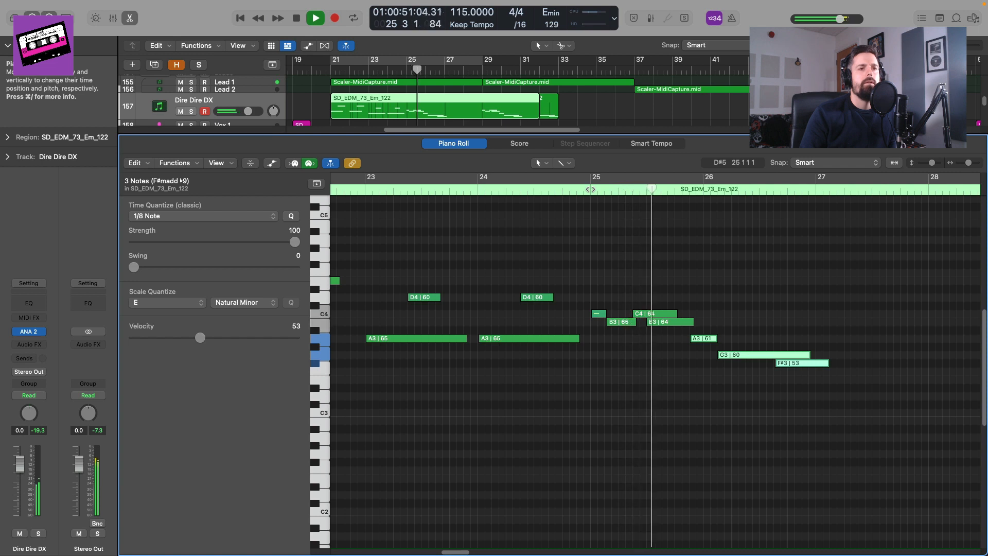
key(space)
- Delete the G3 and F#3 notes in bar 26 and copy the remaining five-note phrase from bar 25 to bar 26
drag(824, 391, 763, 358)
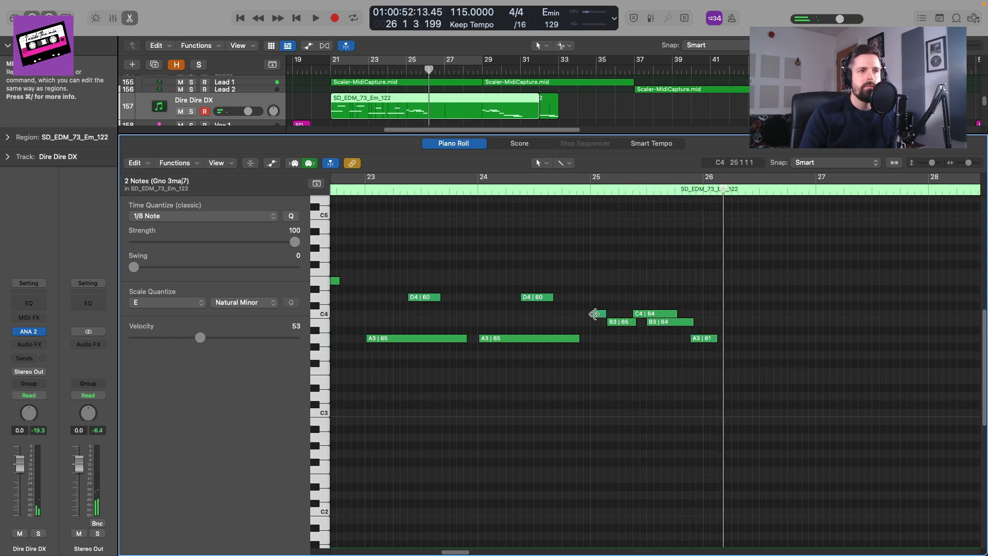
drag(599, 314, 711, 317)
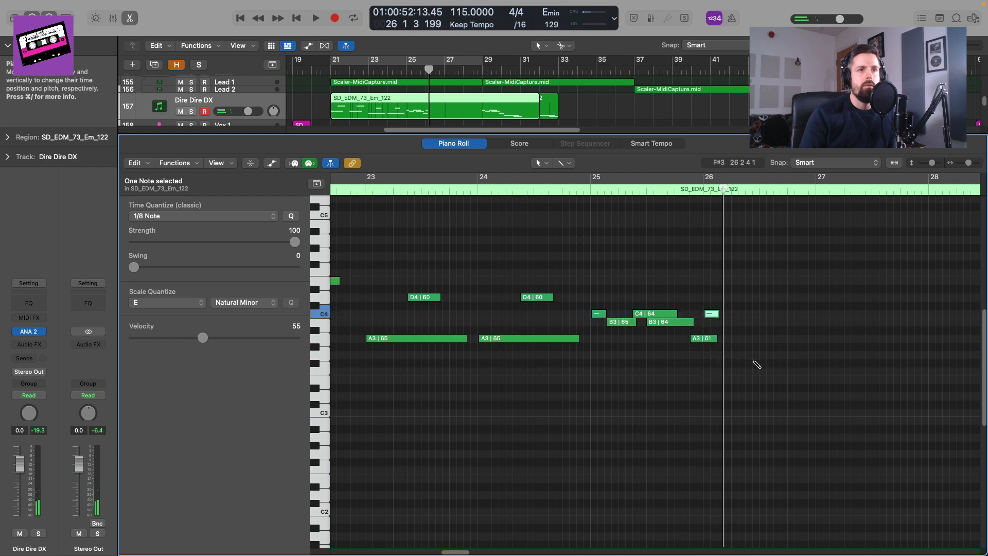
key(Delete)
drag(749, 364, 712, 315)
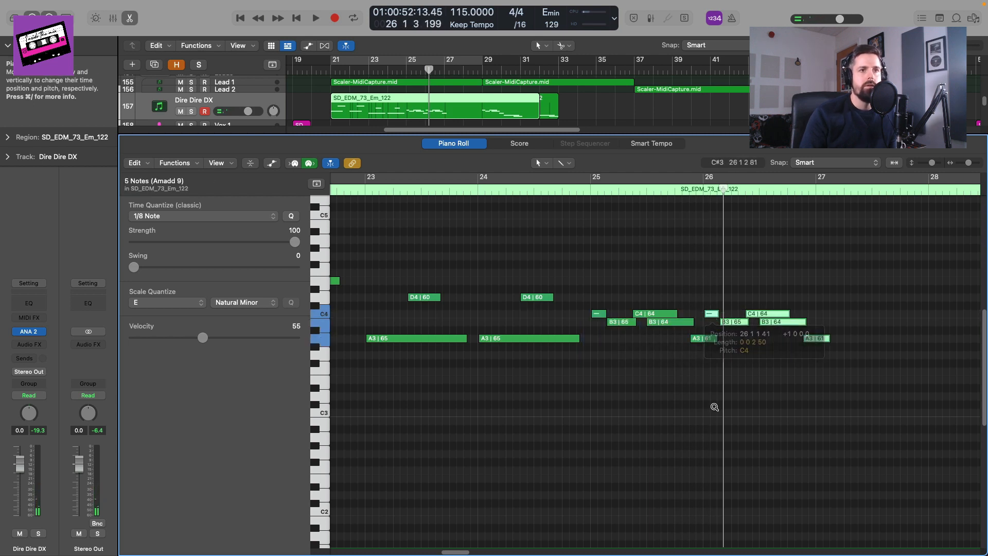
- Audition the doubled phrase, then repeat the five notes in bars 27 and 28 in place of the phrase copied to bar 29
double_click(575, 191)
key(super+Left)
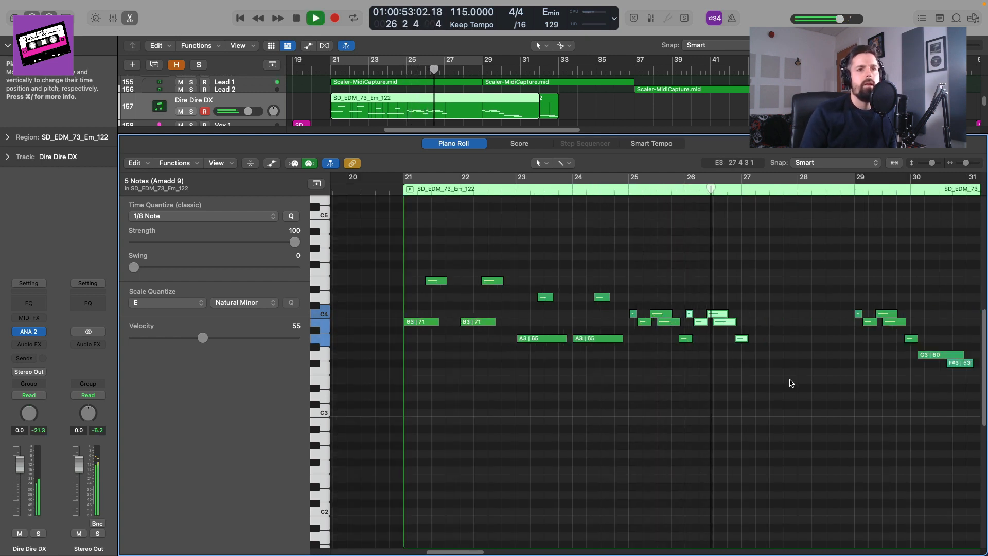
key(space)
drag(766, 368, 748, 316)
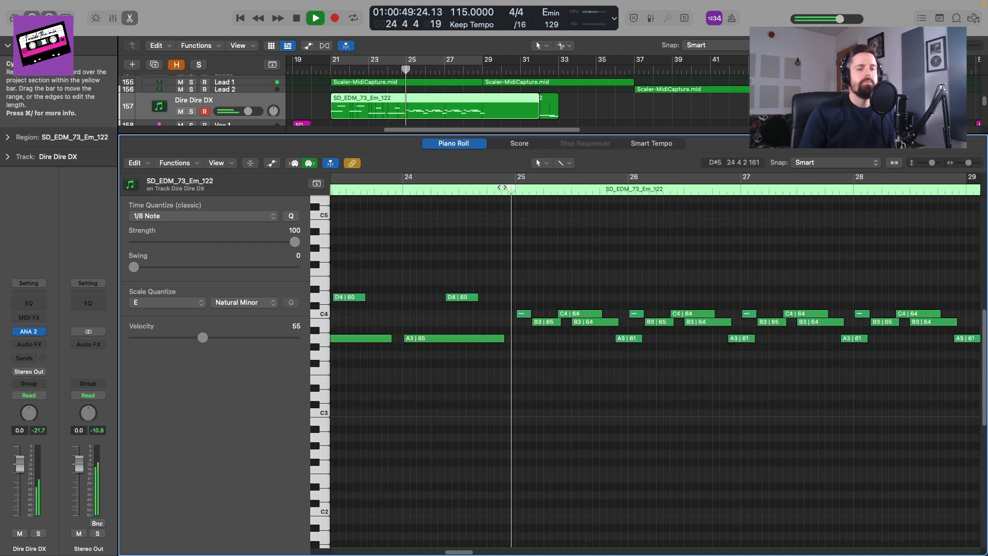
- Play the repeated five-note phrase from just before bar 25 into bar 28
key(super+Left)
key(super+Left)
key(super+Left)
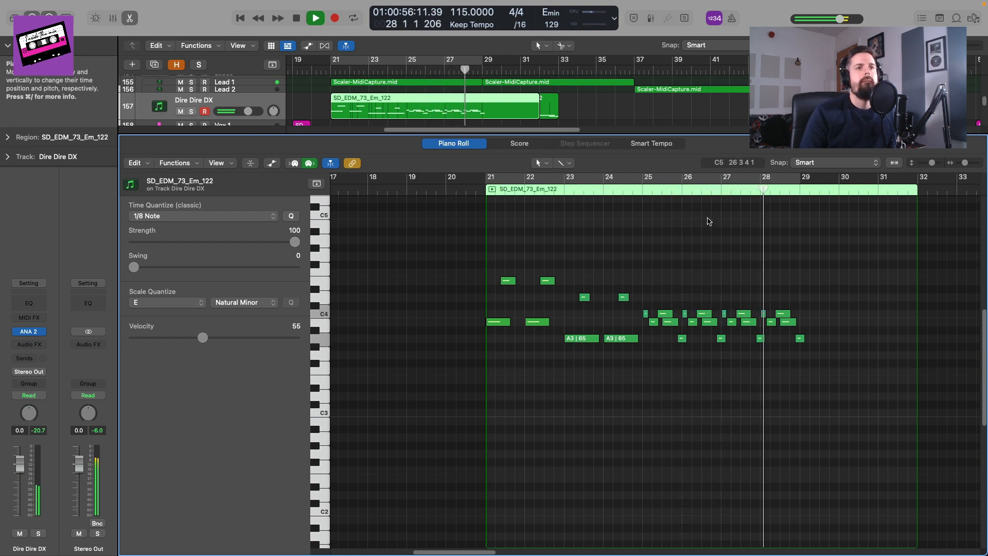
key(space)
- Select the closing G3 and F#3 notes in the bar 29 region and move that region to the middle of bar 32
click(550, 106)
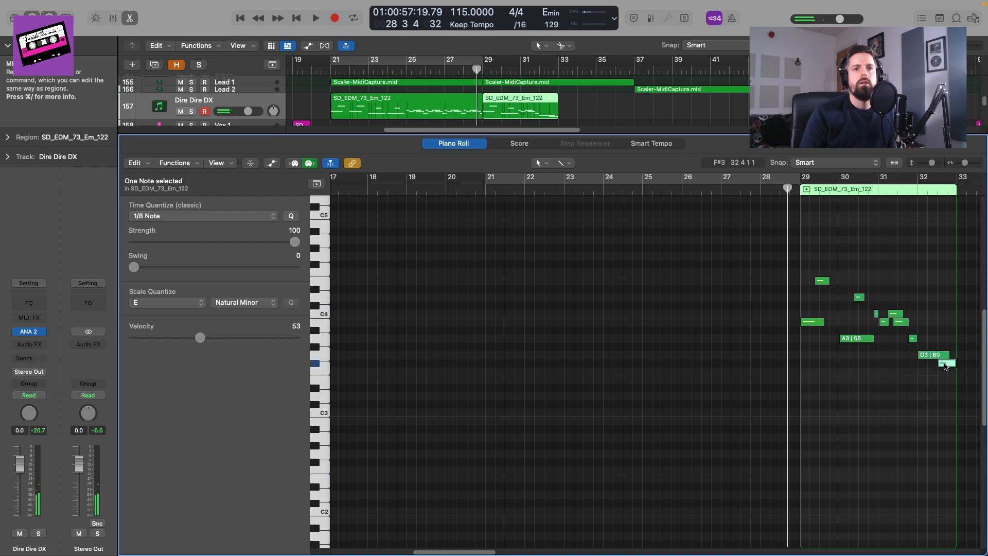
shift+click(932, 355)
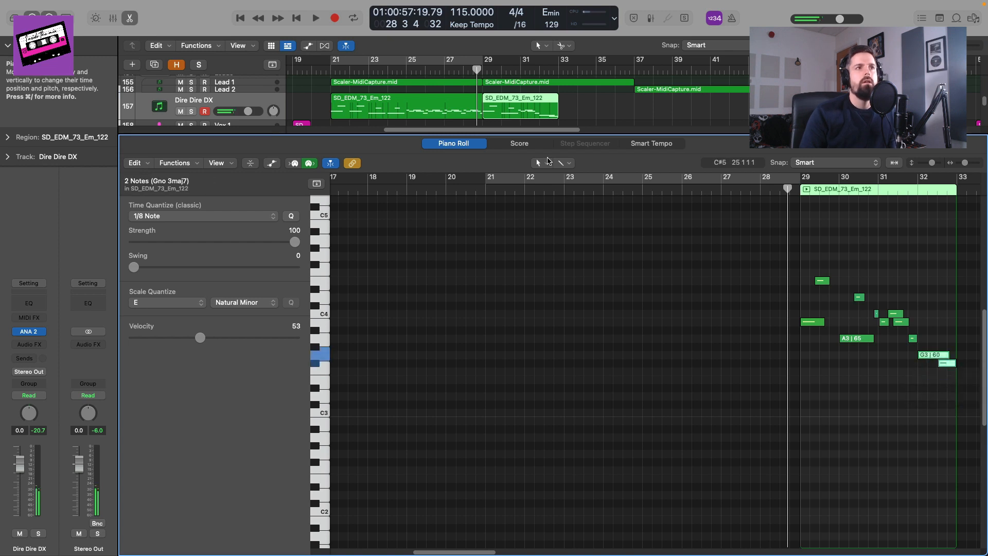
drag(489, 119, 556, 119)
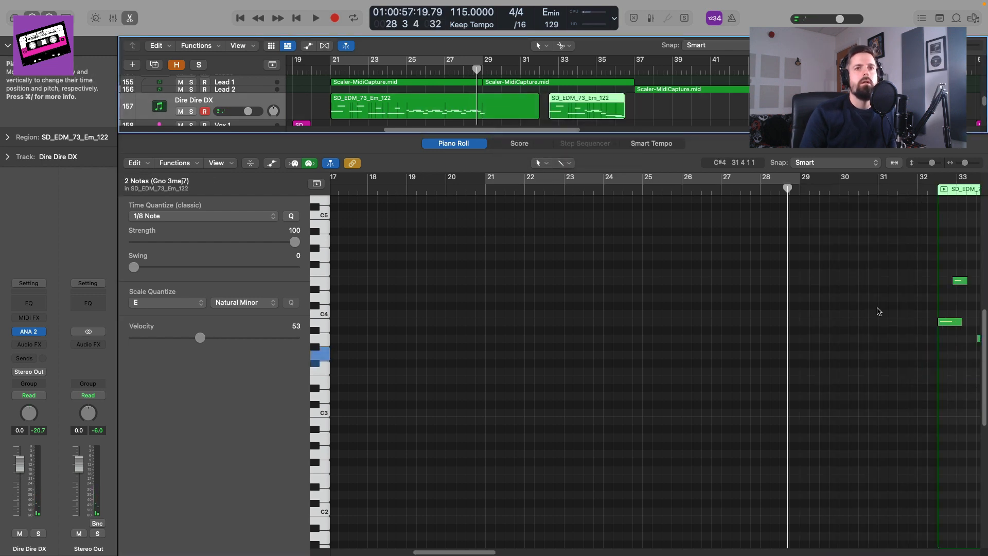
- Lower the final A3 note near bar 29 to G#3, add a short F#3 after it, and play from bar 28
click(487, 107)
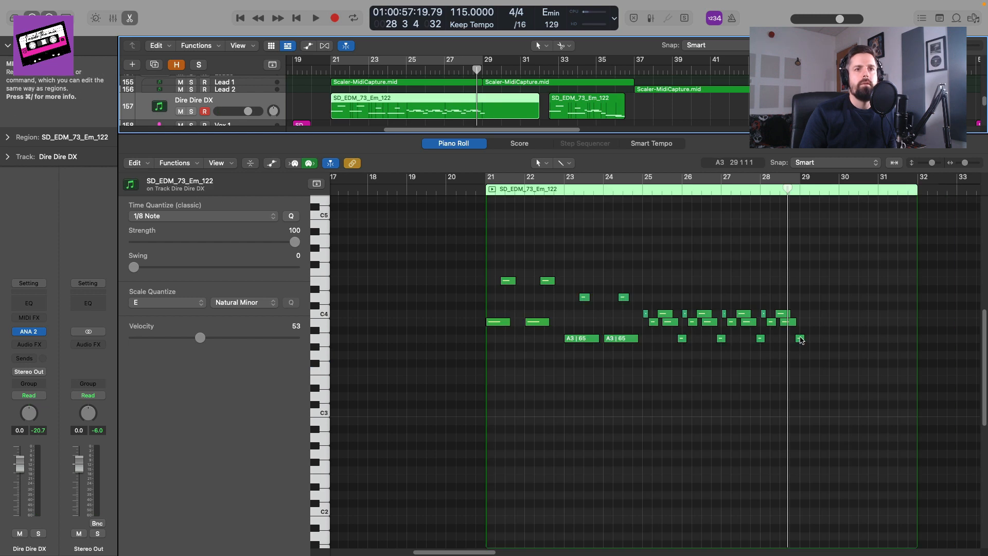
mouse_move(801, 340)
mouse_down()
mouse_move(816, 371)
mouse_move(800, 348)
mouse_up()
click(759, 190)
key(space)
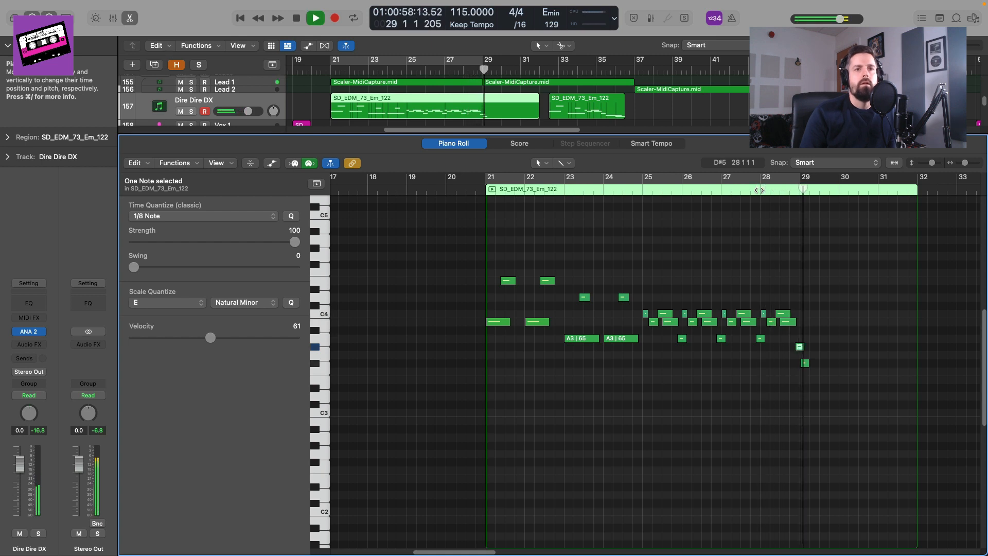
key(super+Right)
key(super+Right)
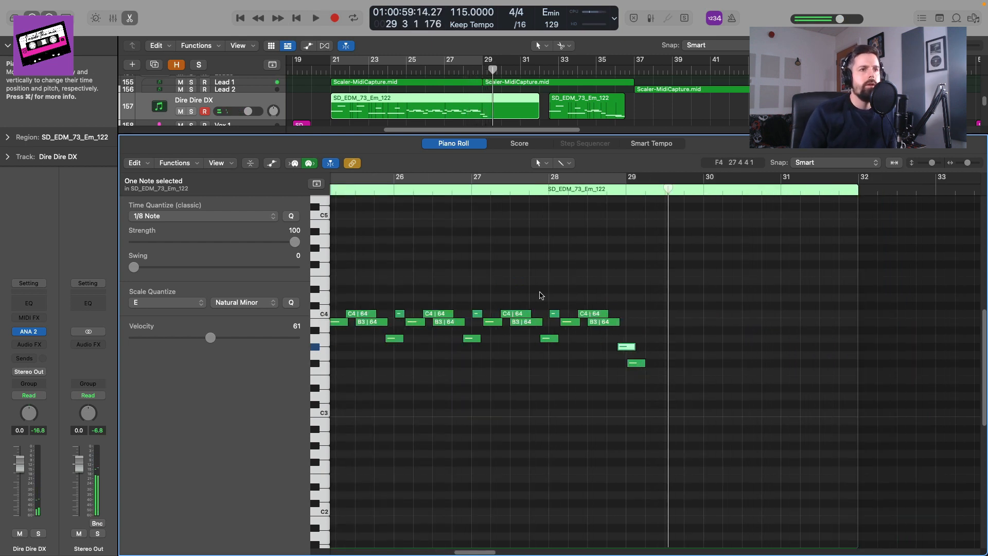
- Try the G#3 note just before bar 29 slightly earlier, playing from bar 28 to compare, and move it back
click(563, 189)
key(space)
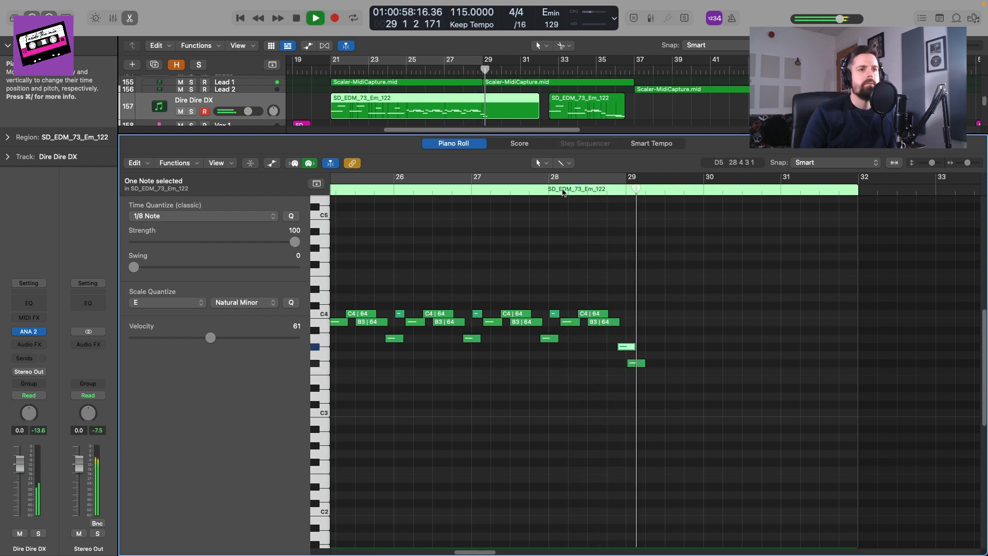
key(space)
drag(625, 349, 621, 348)
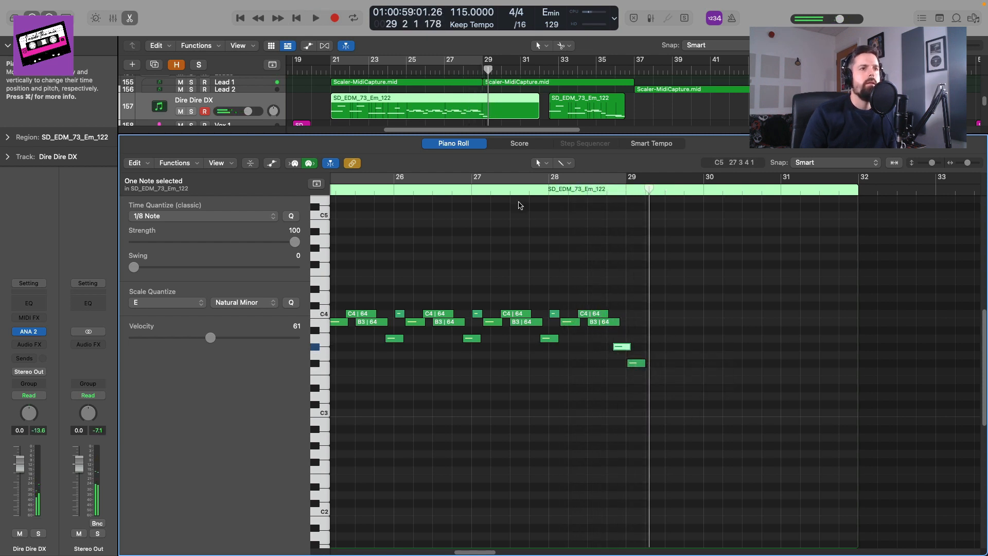
key(space)
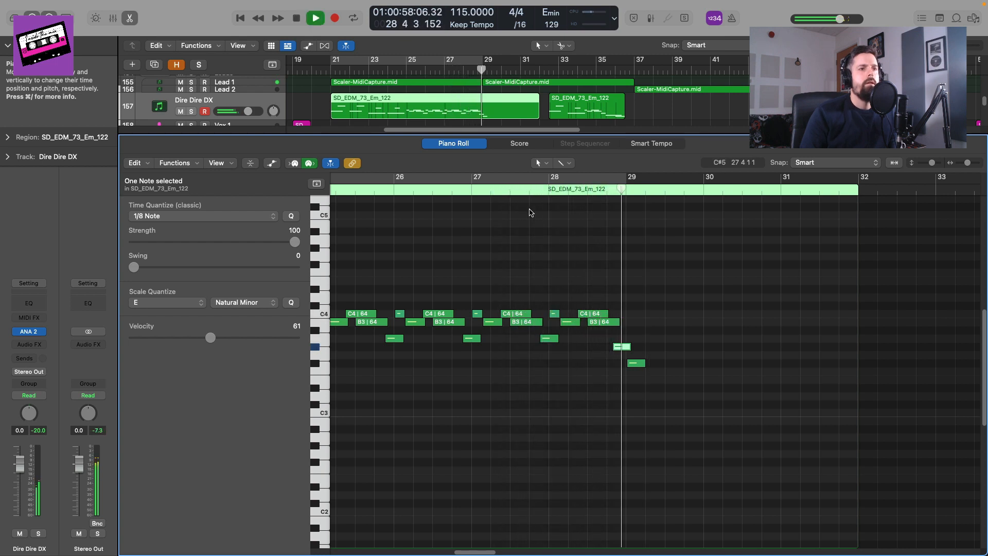
key(space)
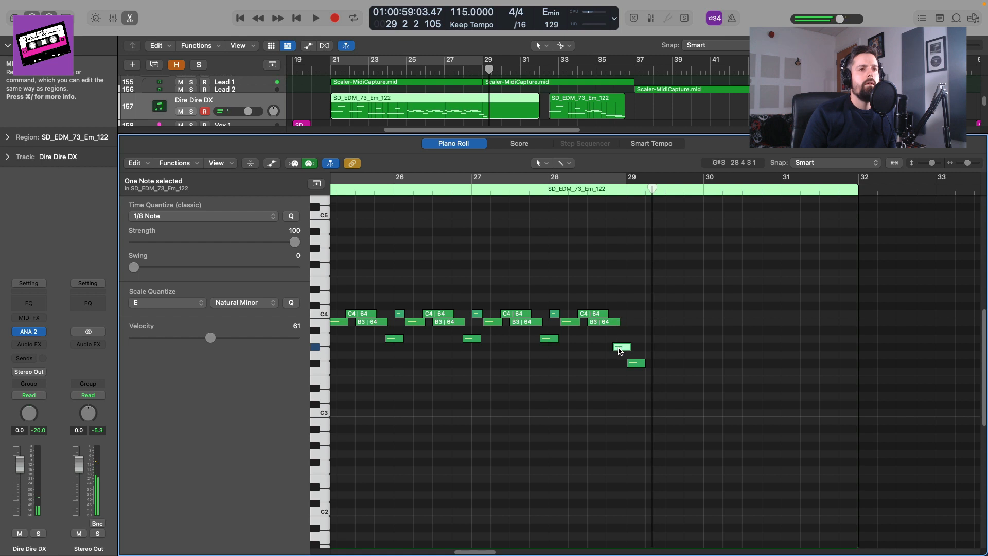
drag(620, 349, 625, 349)
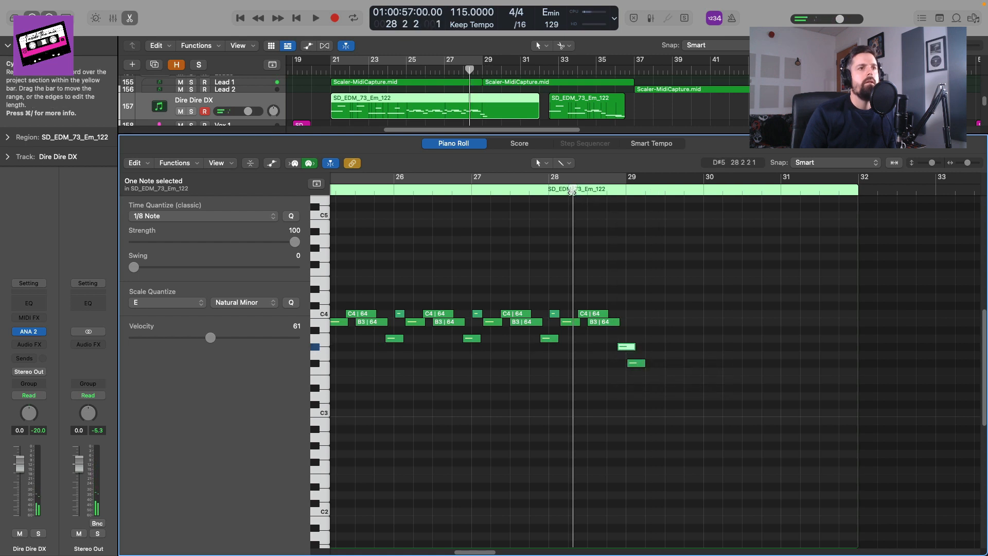
- Play the phrase ending from bar 28, and audition the whole melody from bar 21
key(space)
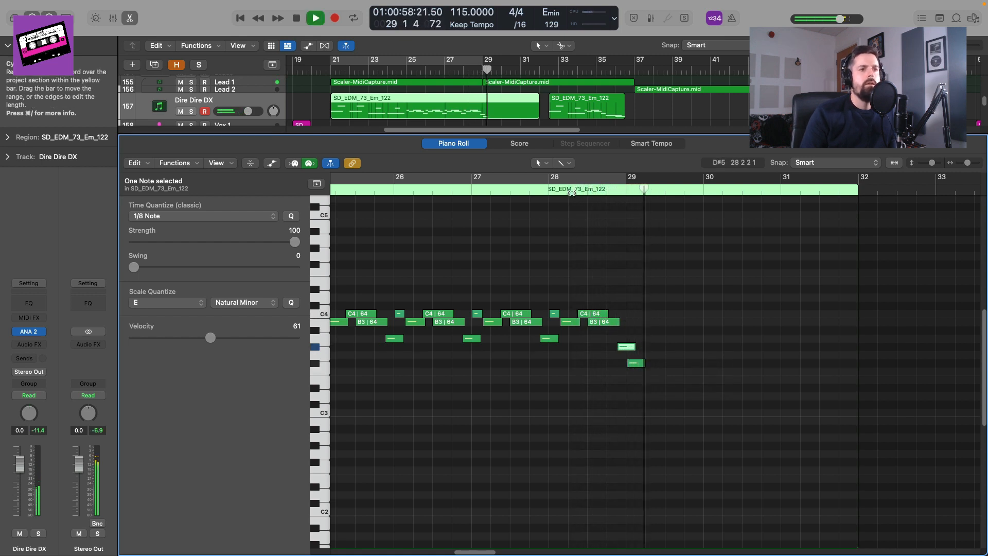
scroll(629, 258, down, 3)
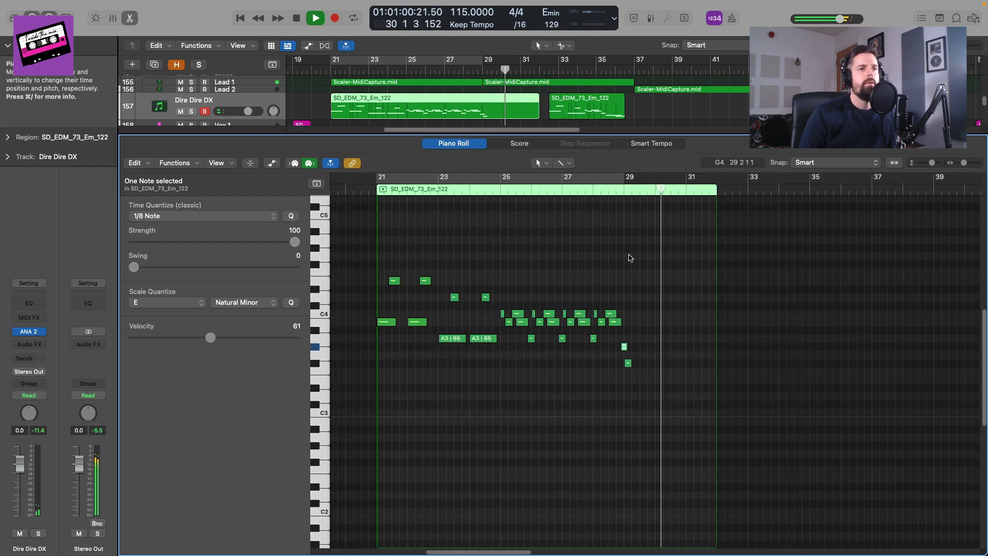
click(333, 68)
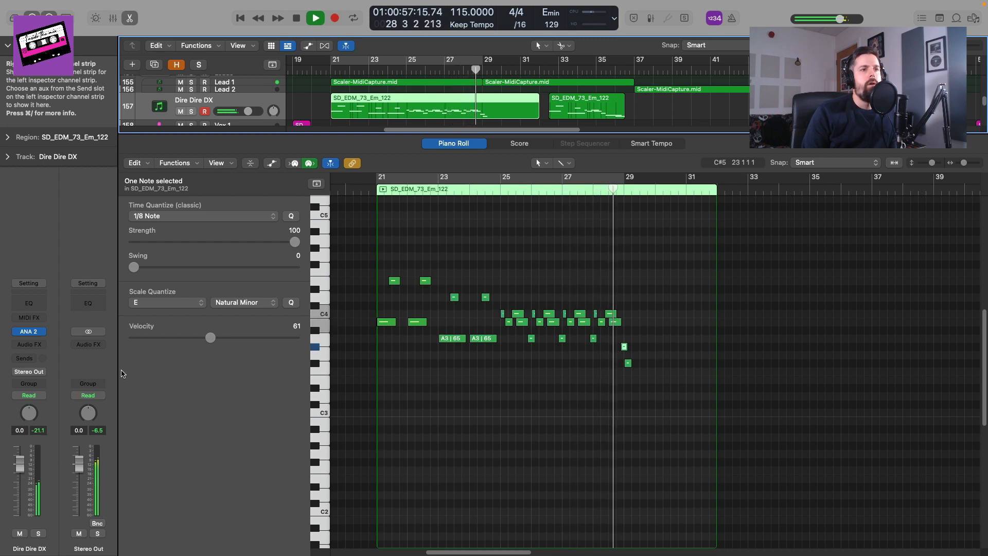
key(space)
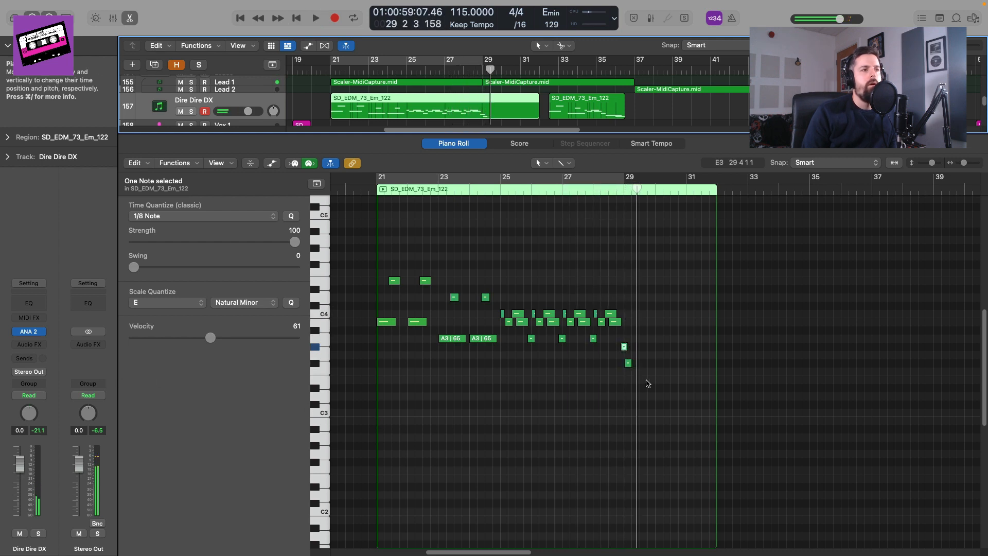
- Scale-quantize the two closing notes around bar 29 to E Natural Minor and audition them
drag(648, 398, 605, 349)
click(291, 303)
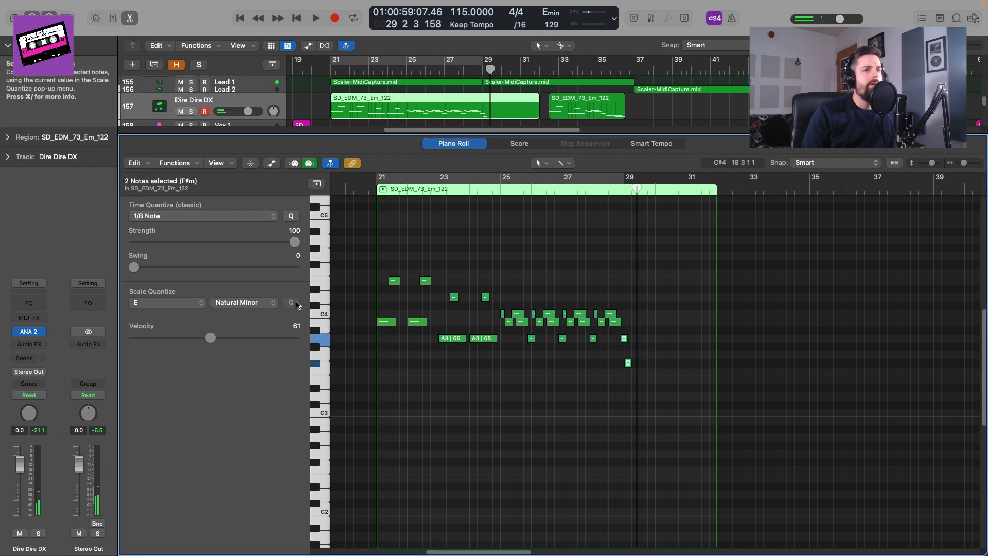
key(space)
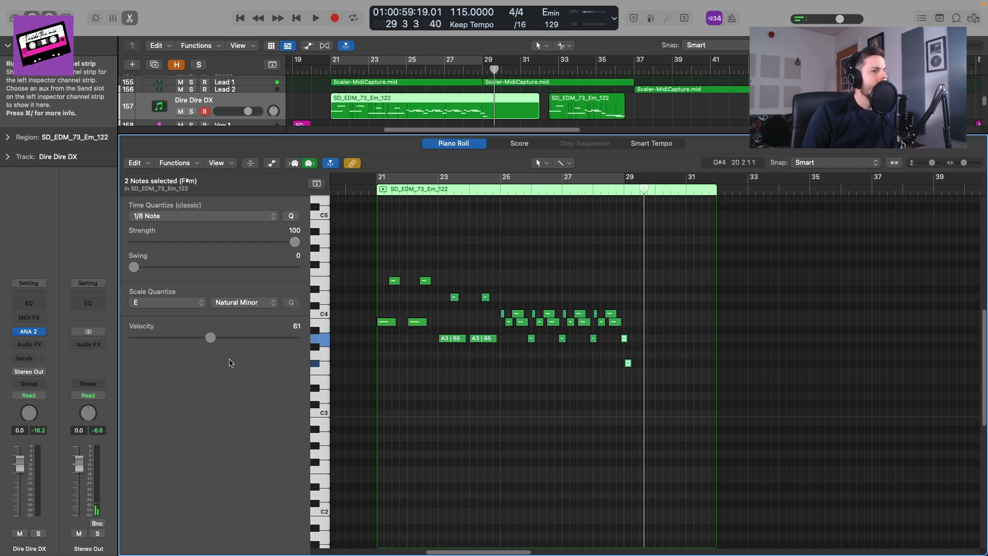
click(29, 345)
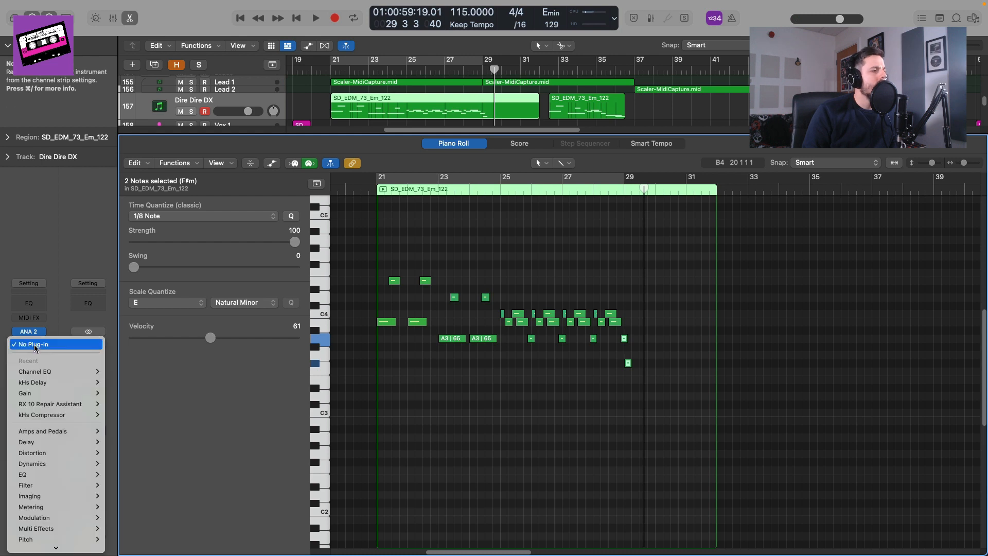
mouse_move(54, 548)
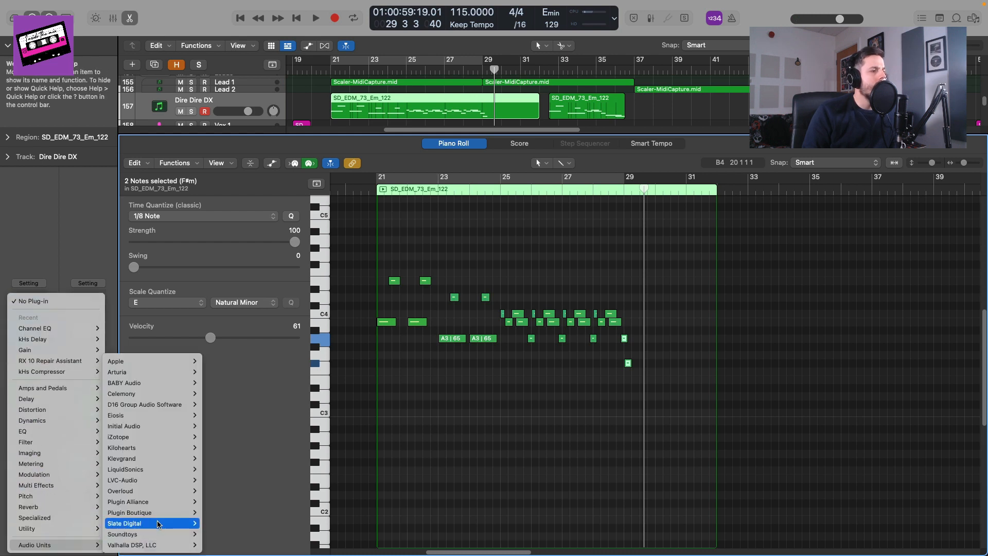
click(88, 186)
- Add a send from the Dire Dire DX track to the MedVerb reverb on Bus 7
click(43, 358)
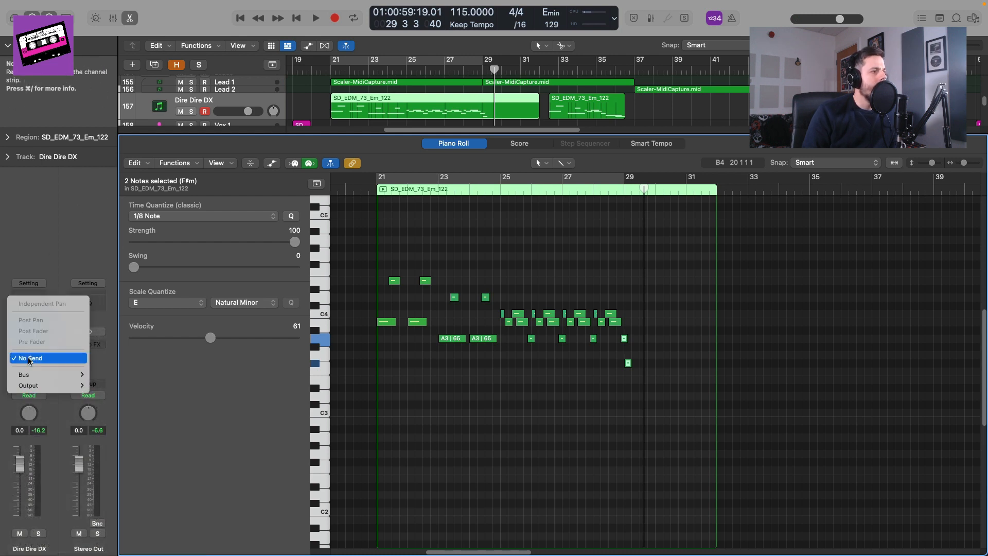
mouse_move(37, 375)
click(136, 323)
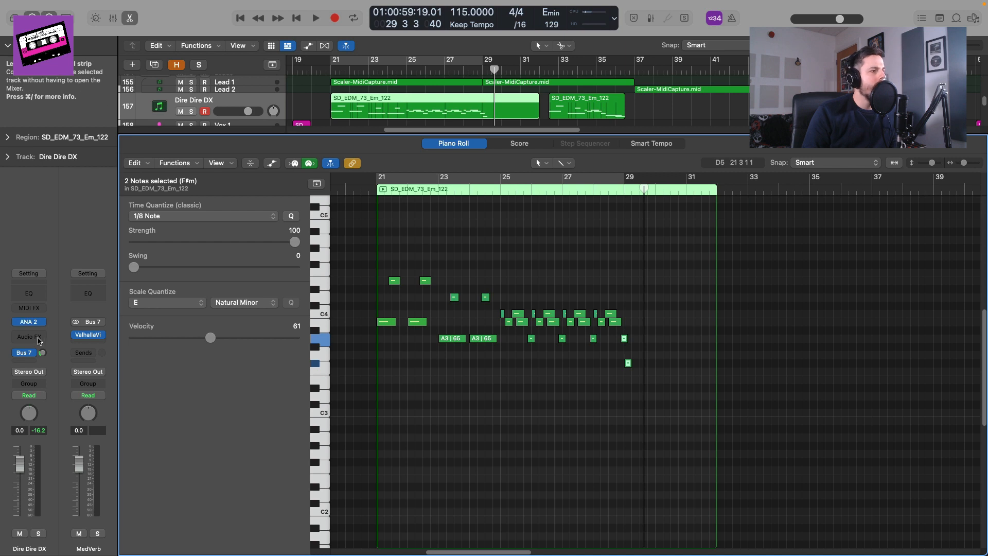
- Insert a stereo Bitcrusher from the Distortion effects on the Dire Dire DX track and reposition its window
click(31, 336)
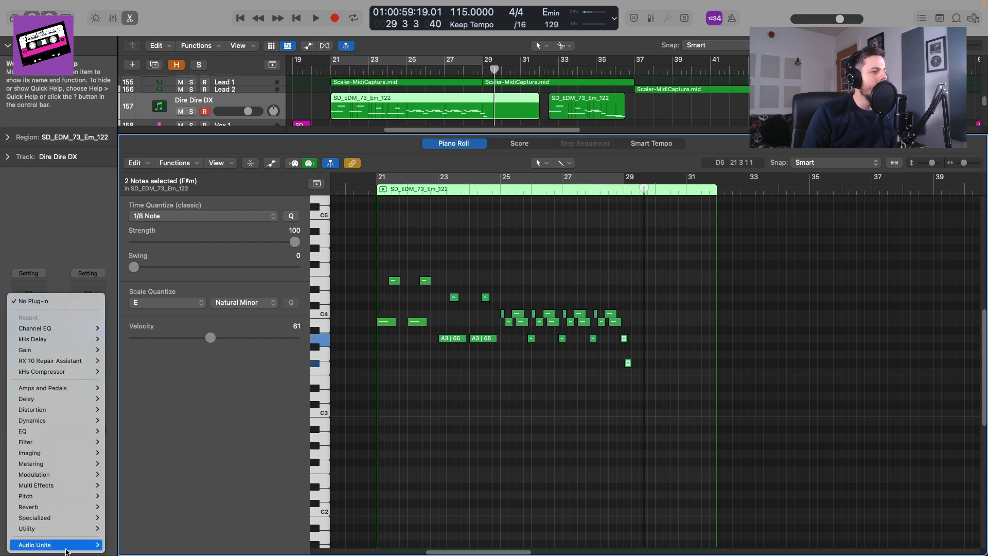
mouse_move(67, 544)
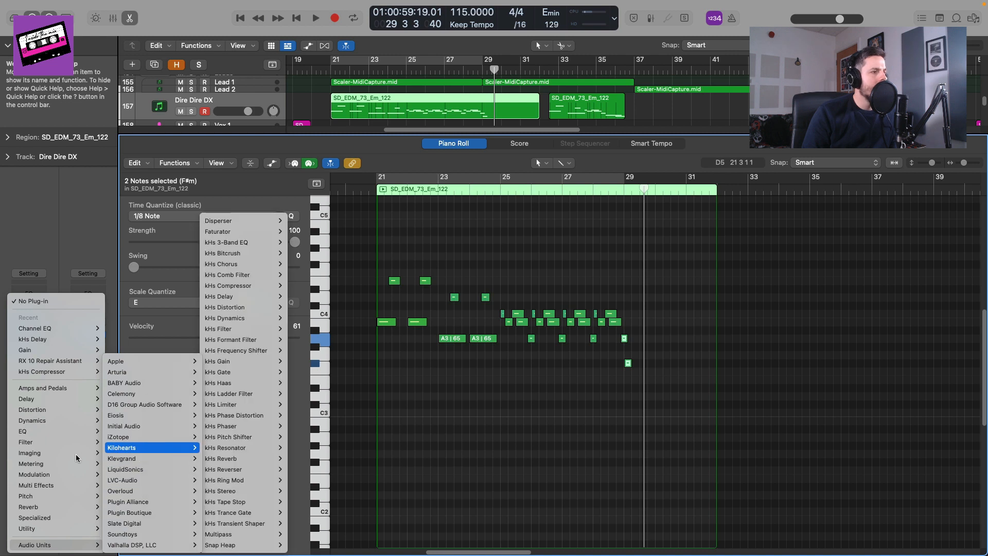
mouse_move(48, 480)
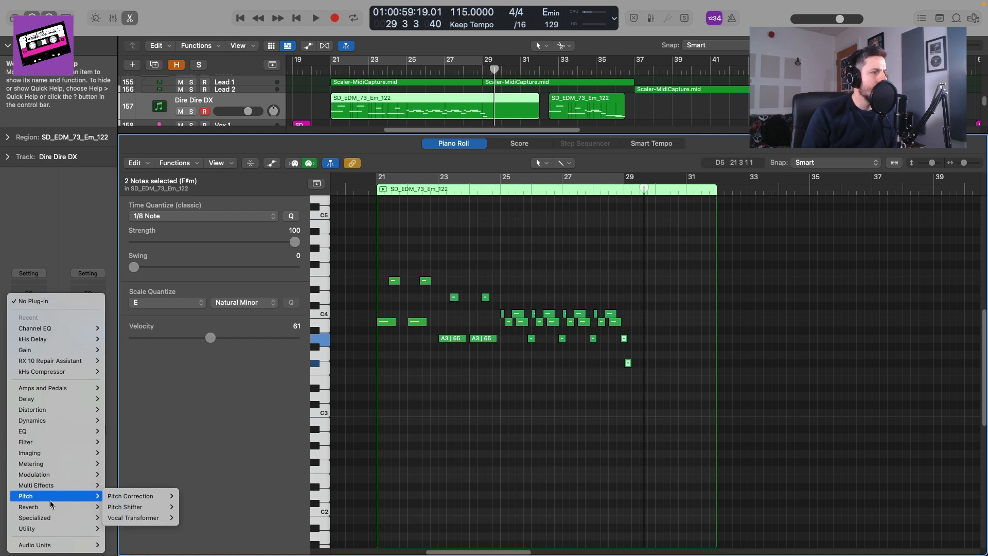
mouse_move(49, 518)
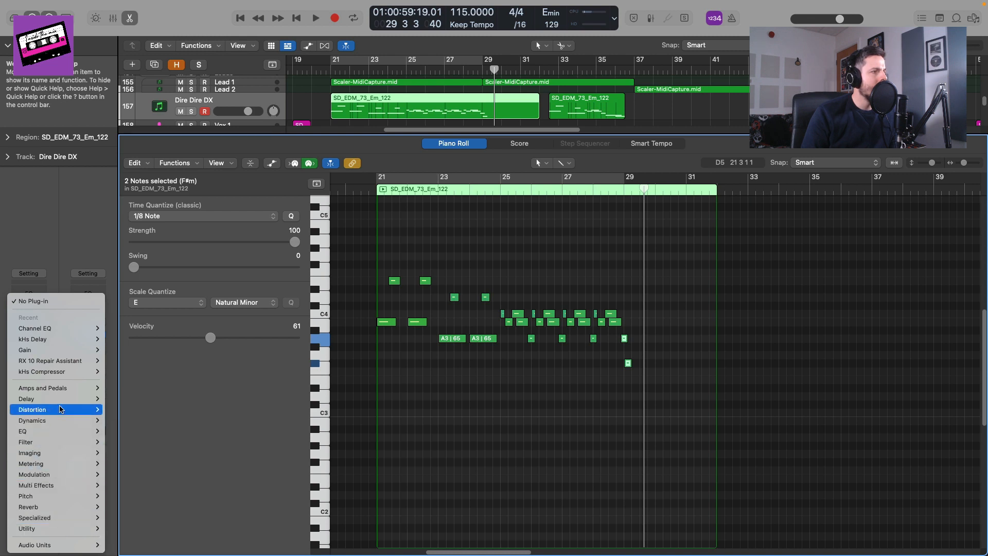
mouse_move(61, 409)
mouse_move(123, 410)
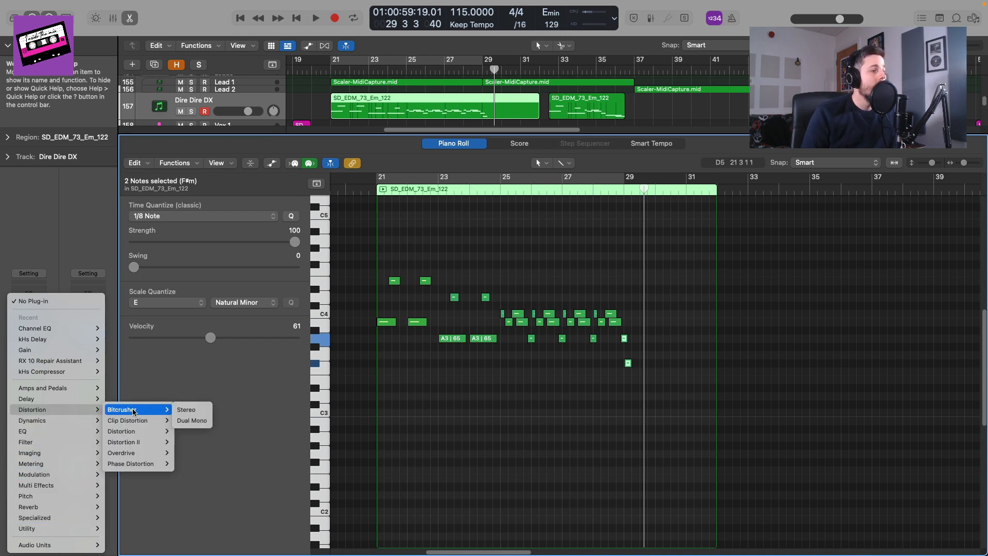
click(181, 412)
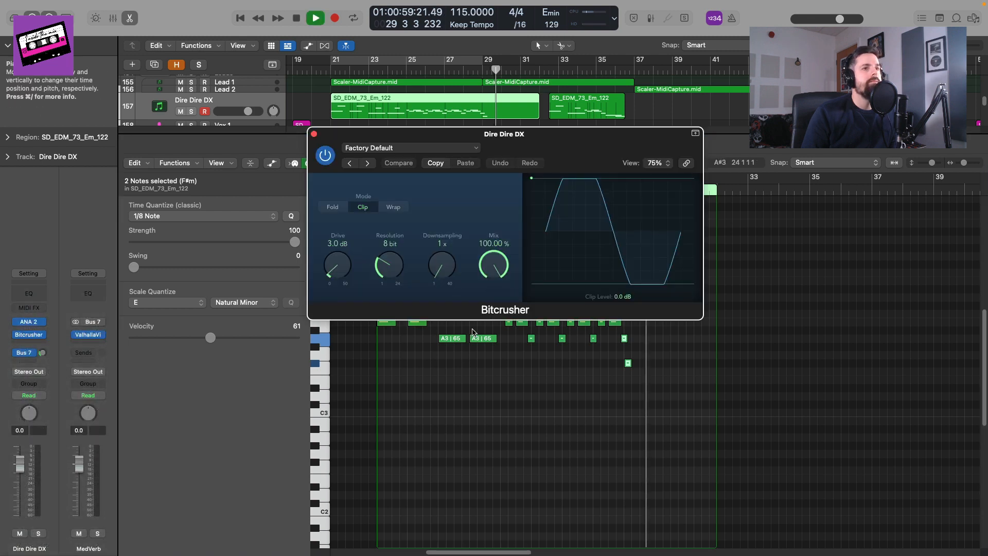
drag(375, 137, 460, 243)
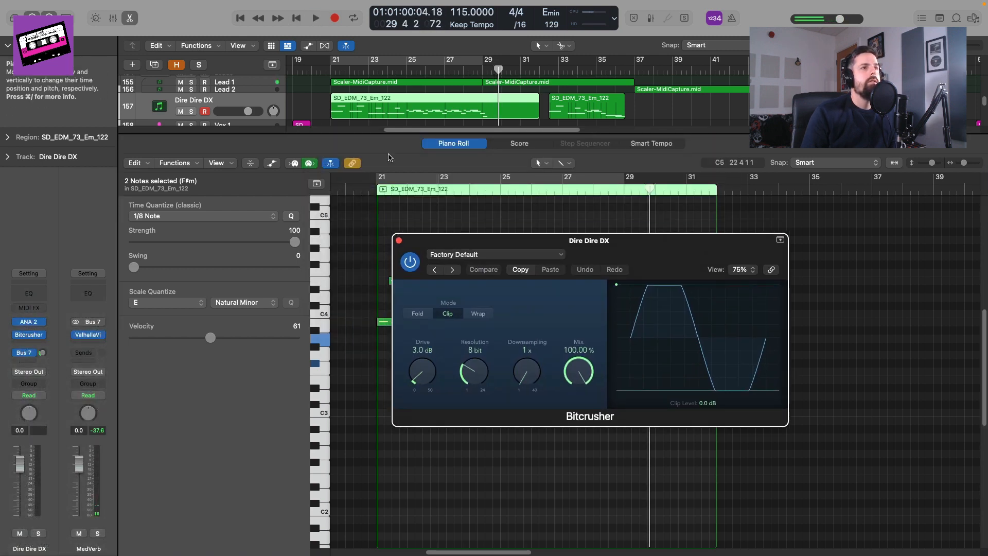
- Close the note editor, select the Dire Dire DX region starting at bar 21, and loop it in playback
key(e)
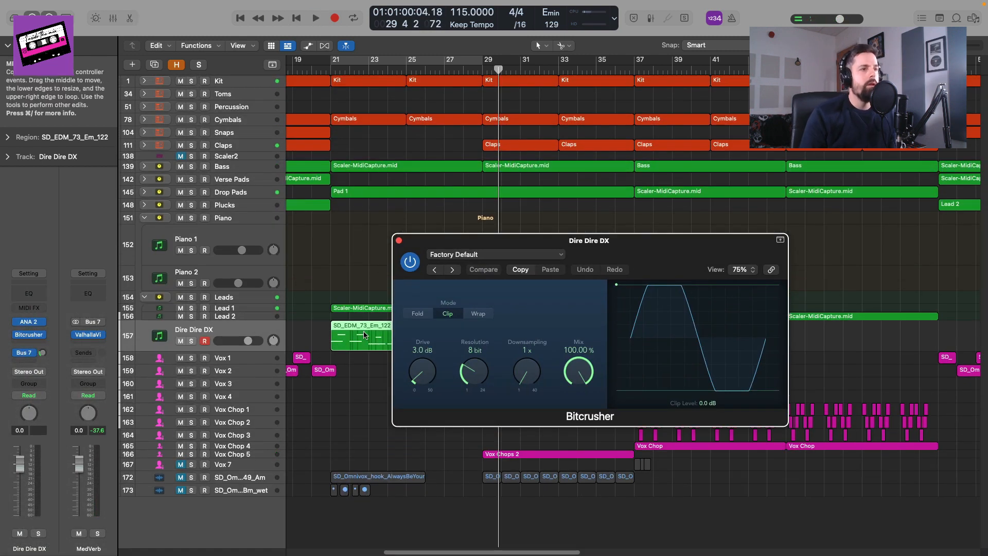
click(365, 340)
key(c)
key(space)
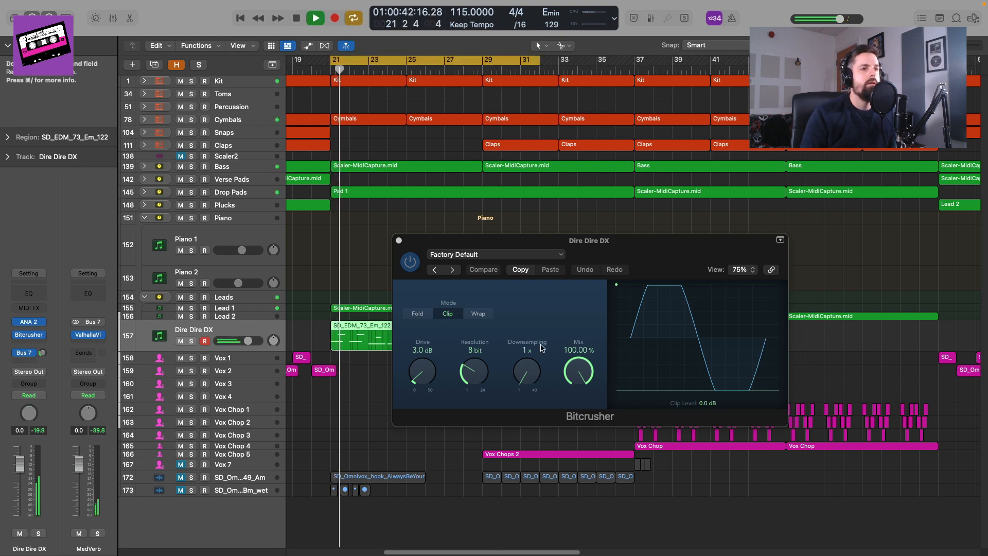
- Lower the Bitcrusher mix to 4.84 % while listening to the loop
drag(578, 372, 578, 458)
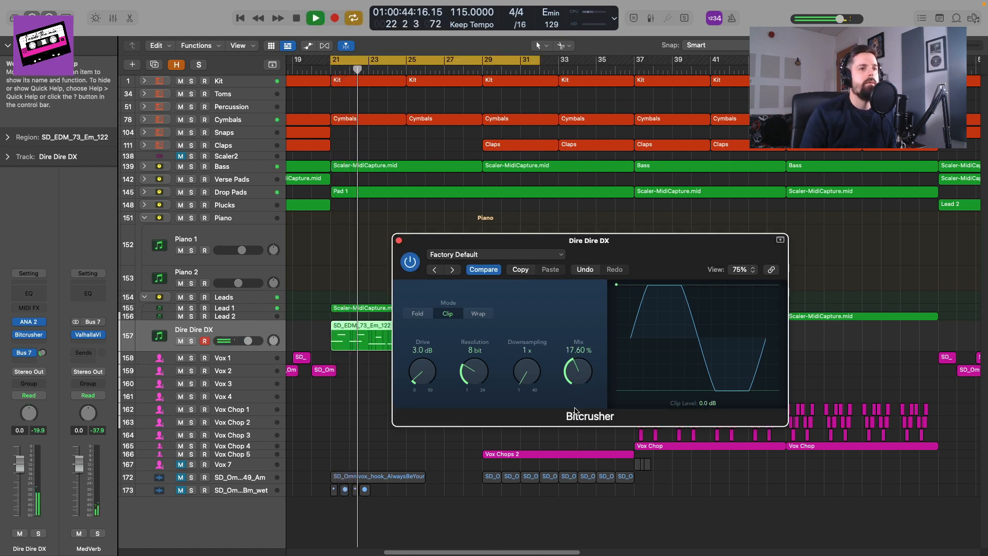
drag(575, 383, 574, 390)
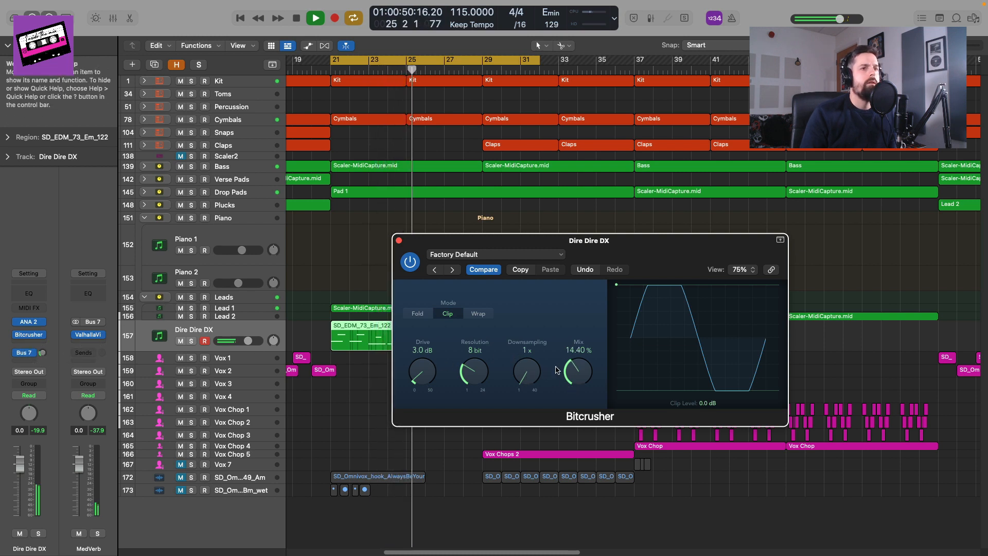
key(space)
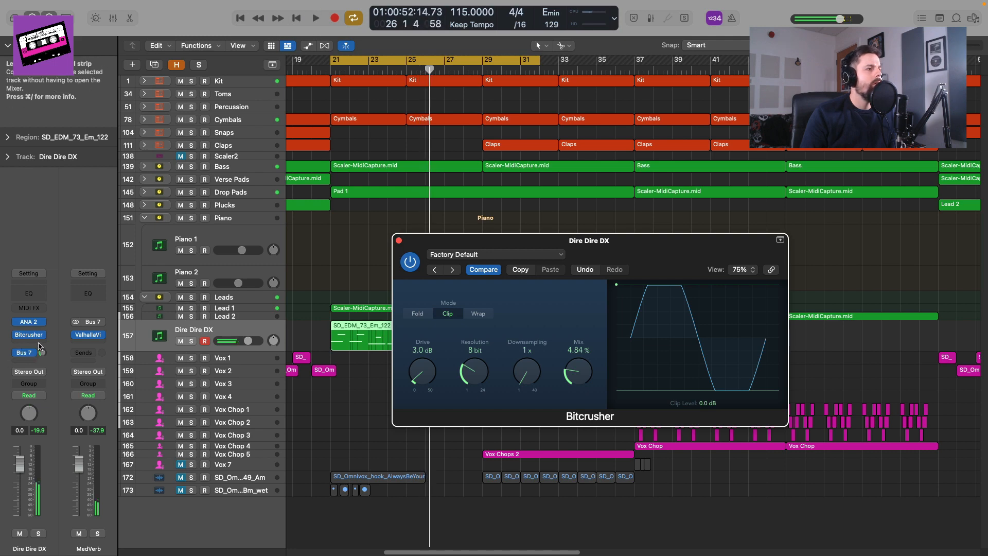
- Insert a Spreader after the Bitcrusher and load its Dimensional Enhancer preset during playback
click(40, 342)
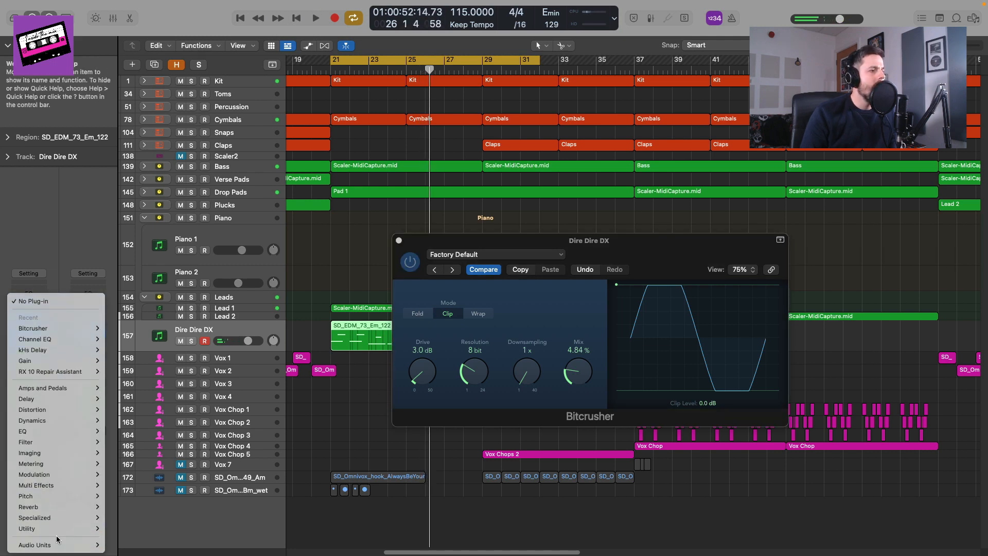
click(126, 524)
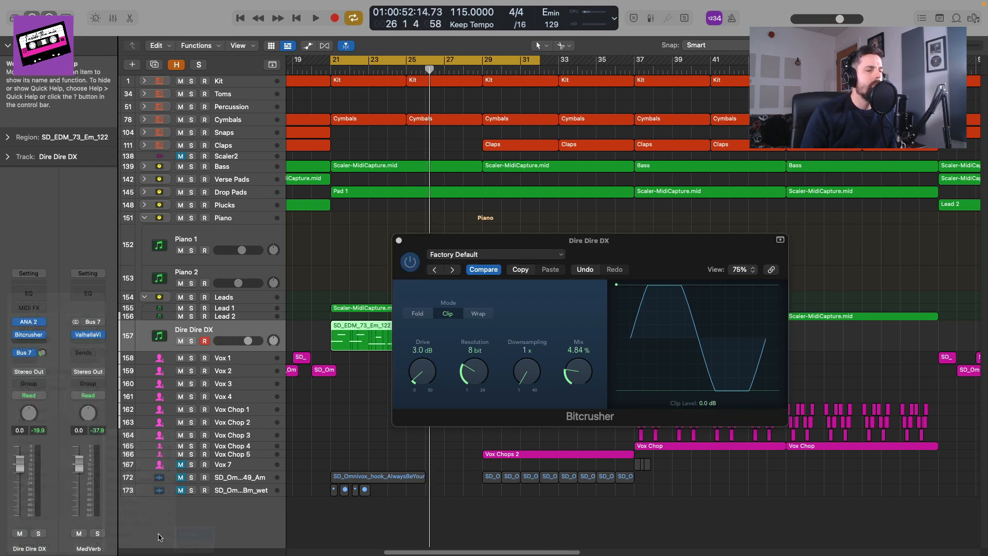
key(space)
click(409, 148)
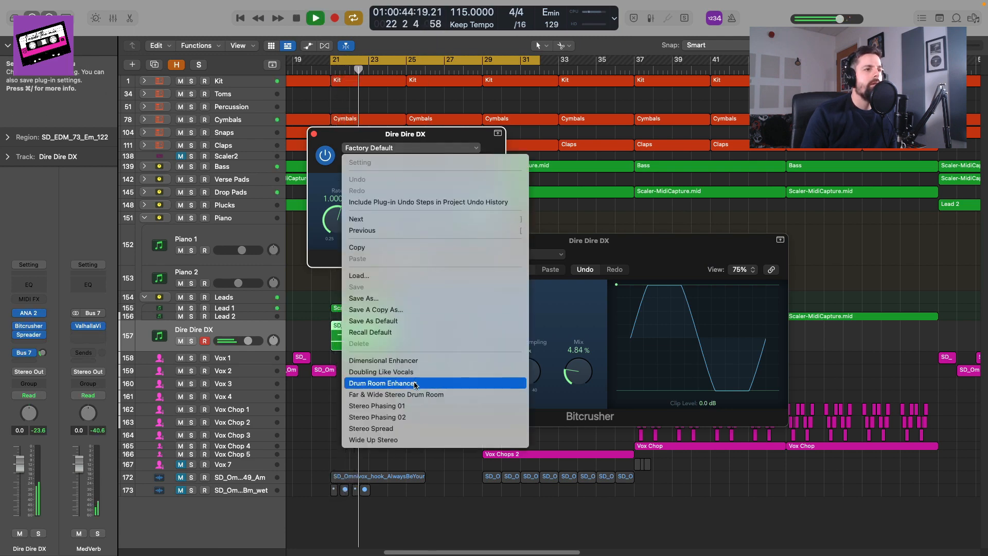
click(412, 361)
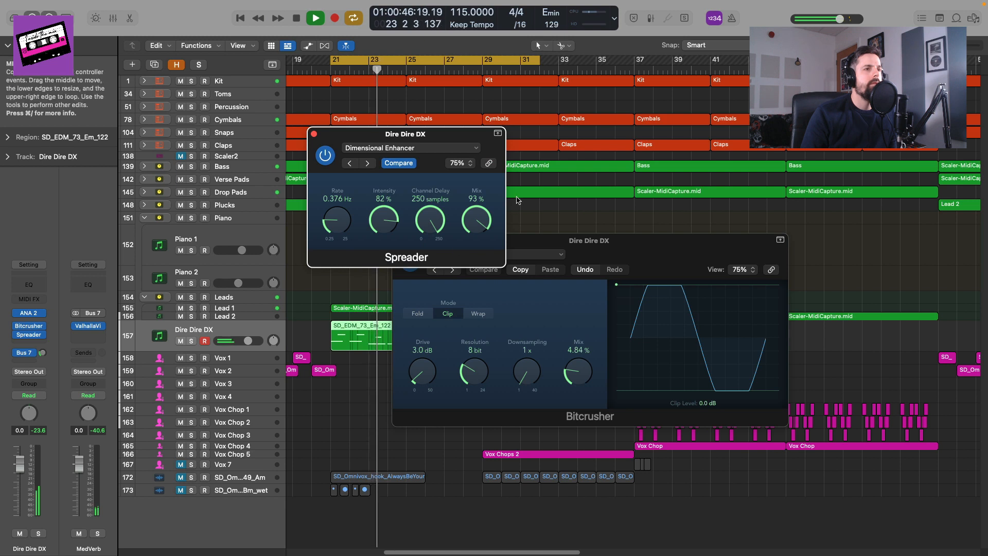
- Reduce the Spreader mix to 43 % and switch the effect off and on during playback to compare
drag(485, 220, 479, 257)
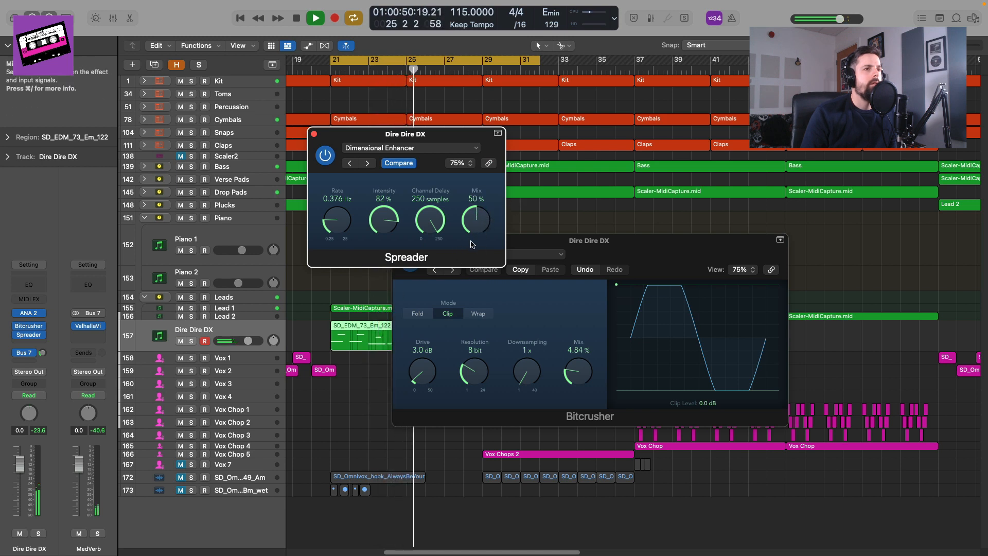
key(space)
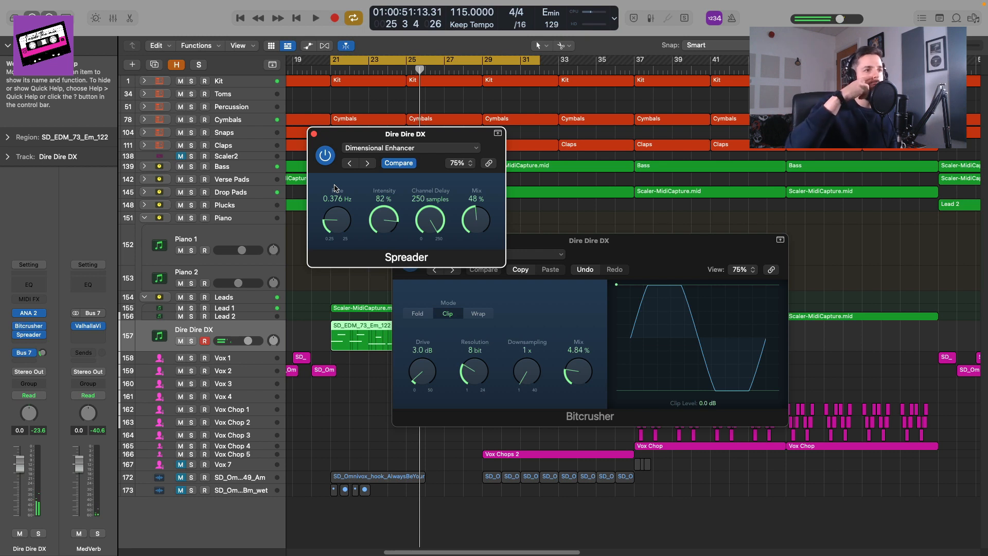
key(space)
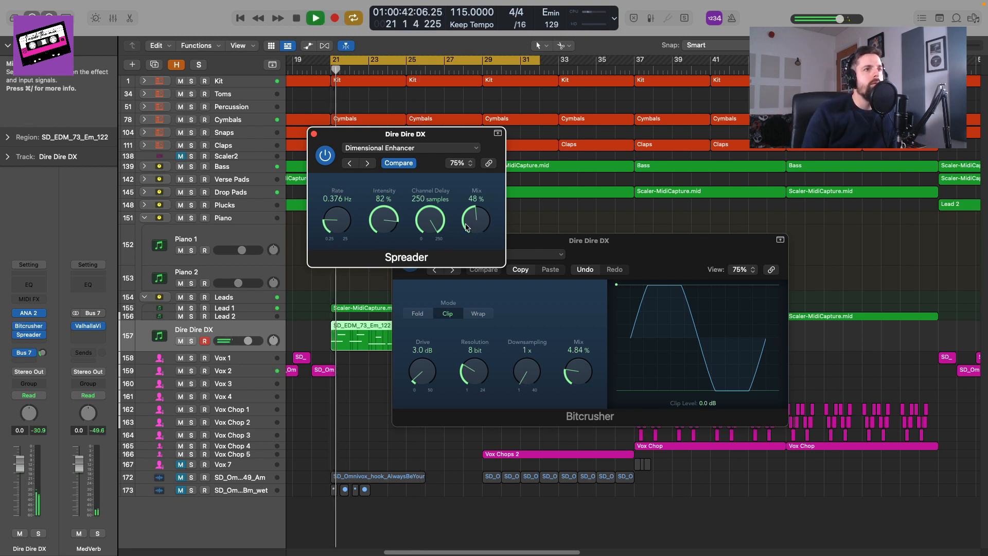
click(326, 156)
click(325, 156)
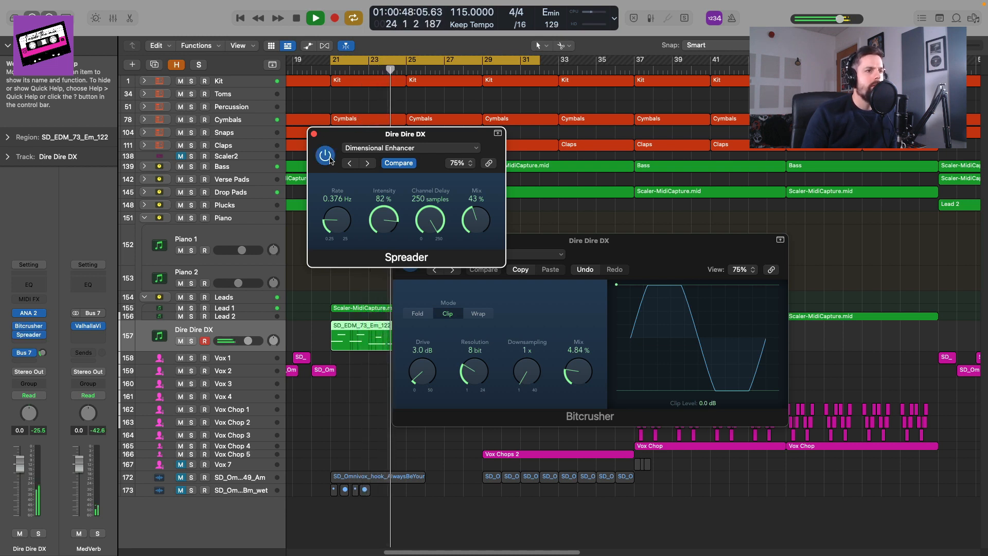
- Lower the Spreader mix to 38 % and close the Bitcrusher and Spreader windows
drag(481, 224, 480, 229)
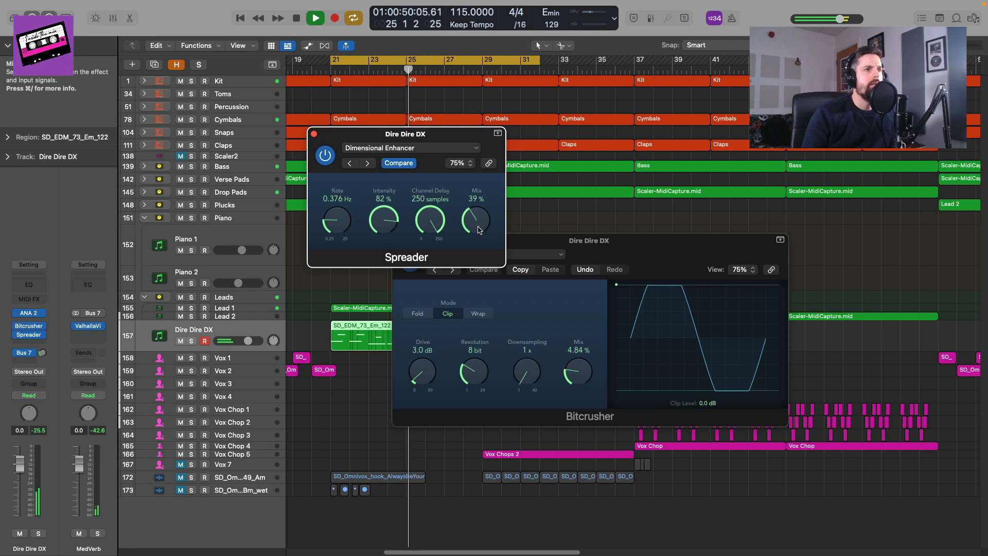
click(540, 239)
click(399, 241)
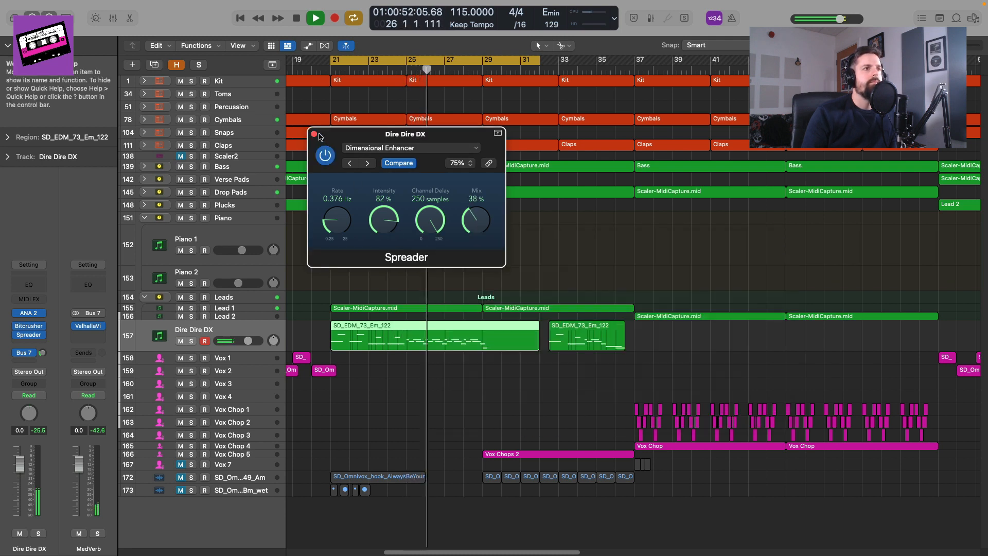
click(314, 134)
- Delete the shorter second region on the Dire Dire DX track, just after bar 32
click(604, 337)
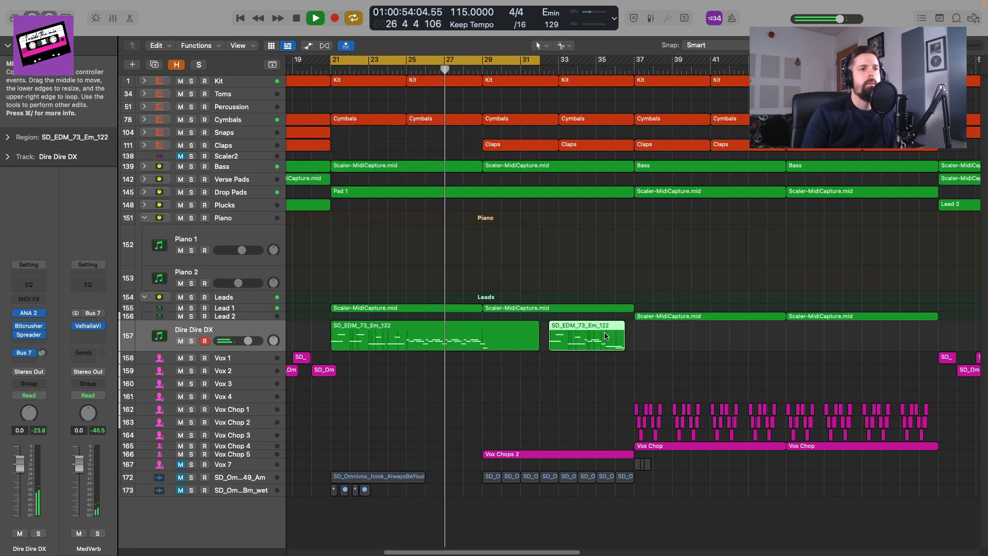
key(Delete)
key(super+Left)
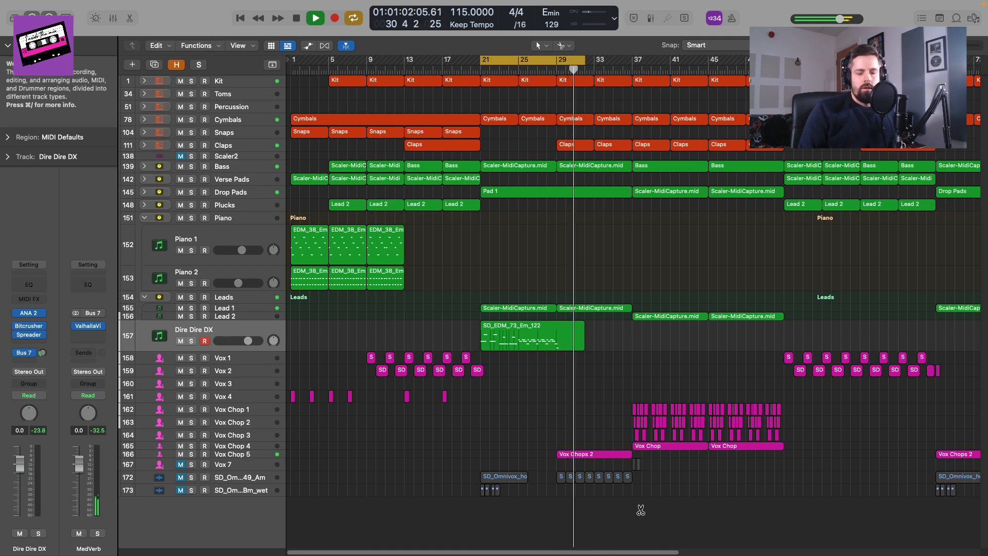
key(super+Left)
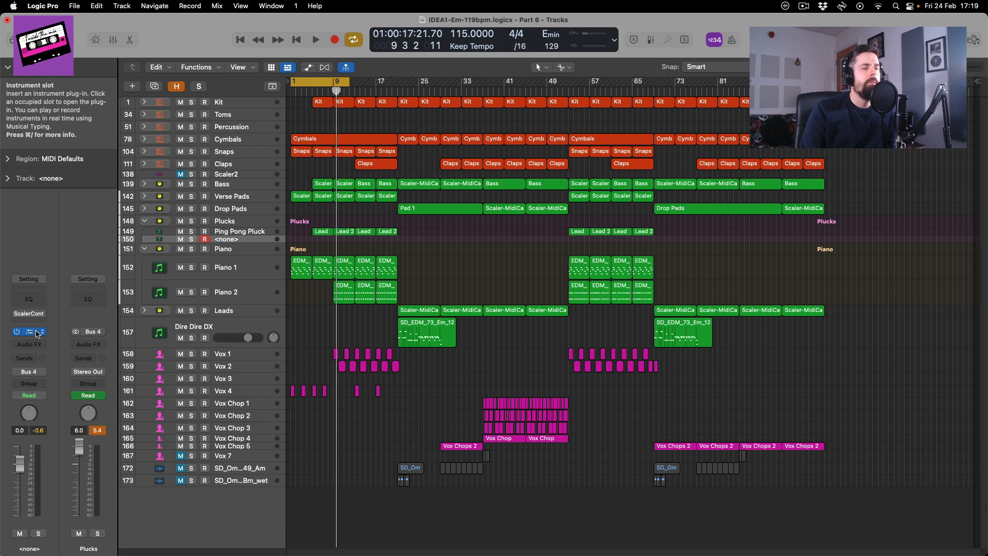
- Open Massive X on the unnamed track in the Plucks group and rename the track Waves
click(38, 334)
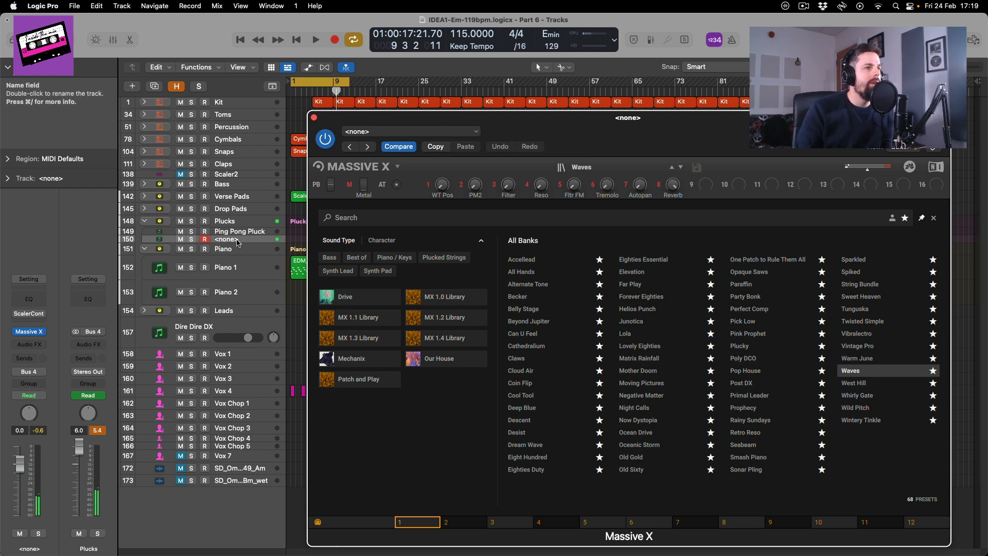
double_click(237, 240)
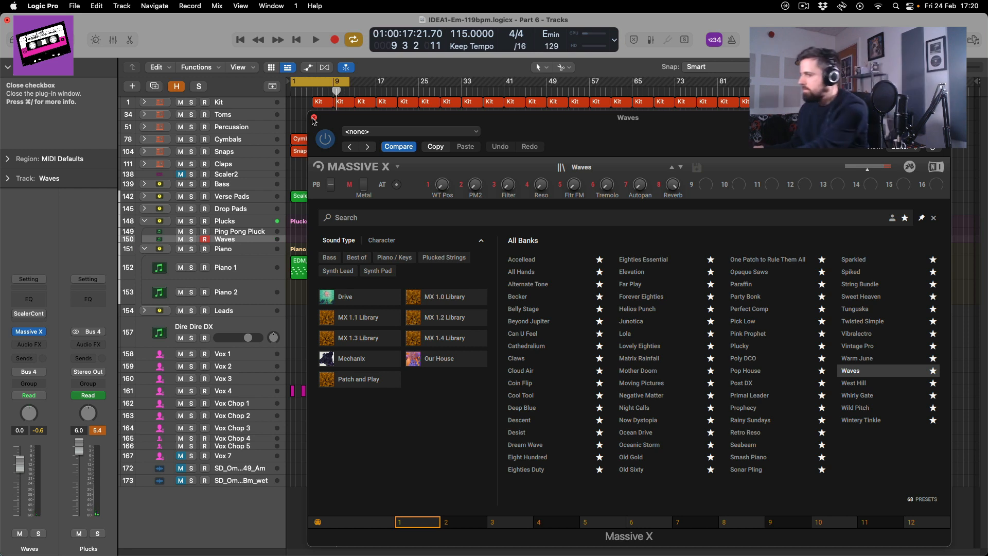
key(Return)
- Audition the Massive X Waves sound against the song's opening bars
key(space)
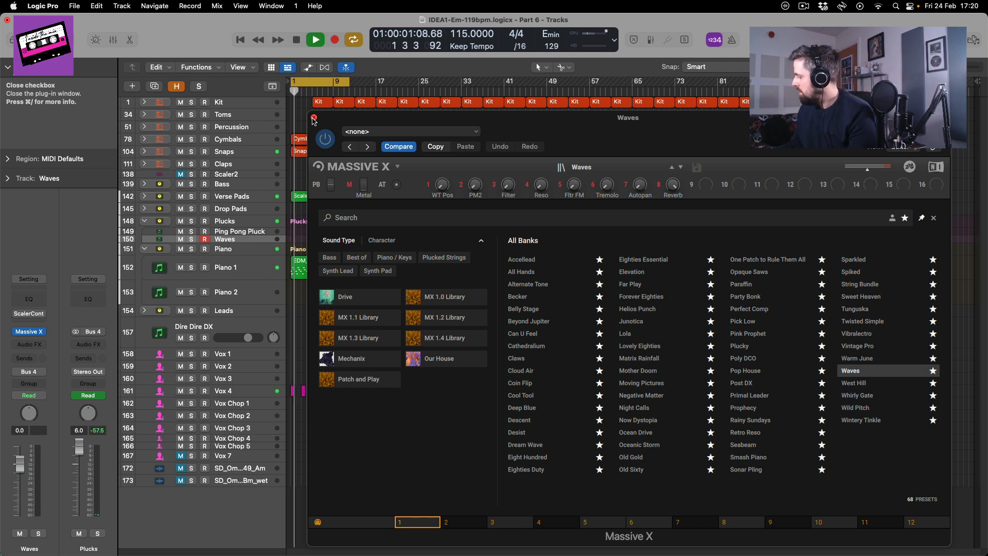
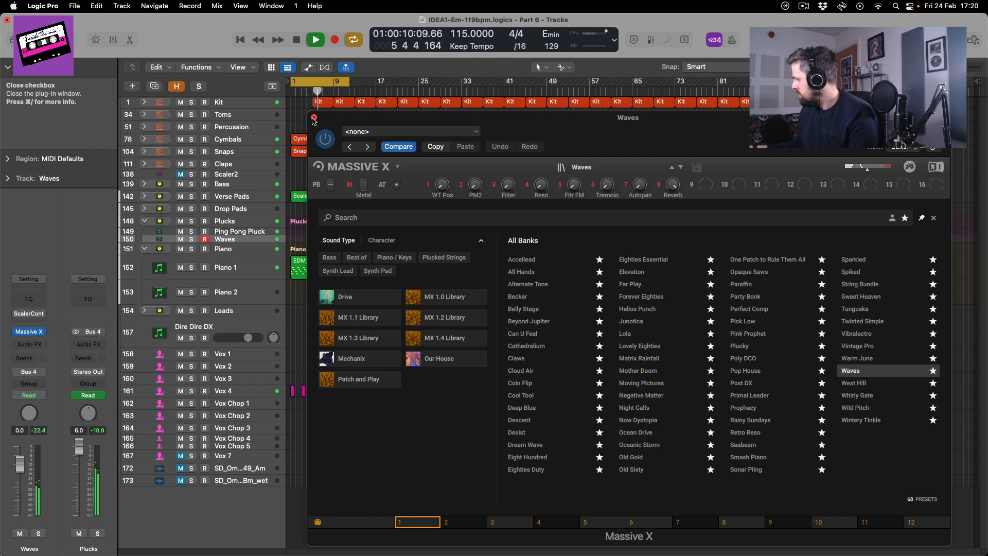
key(space)
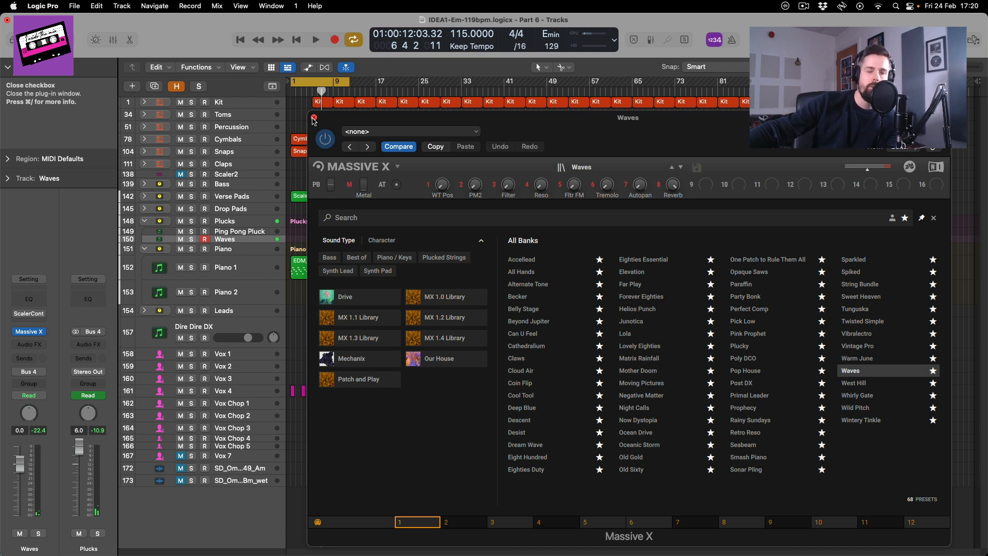
key(space)
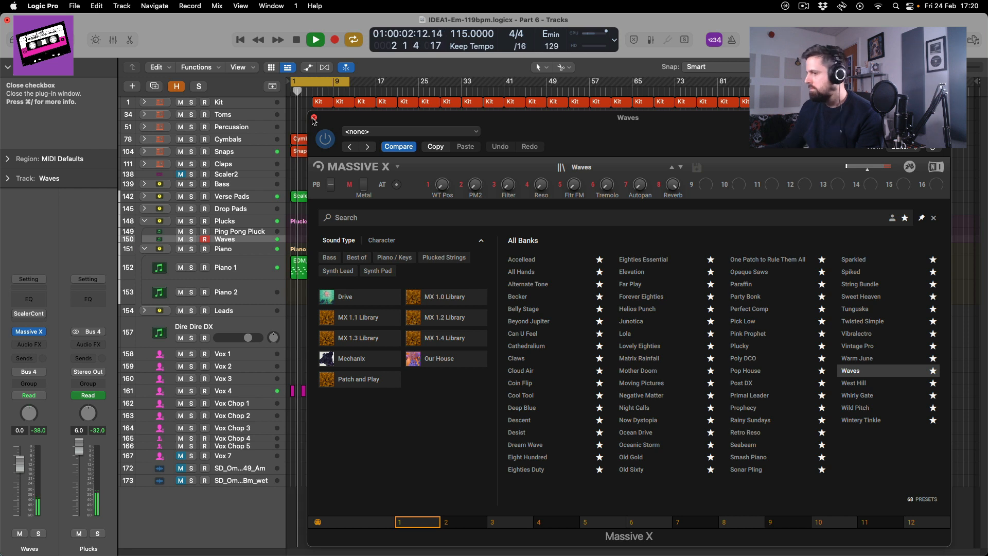
key(space)
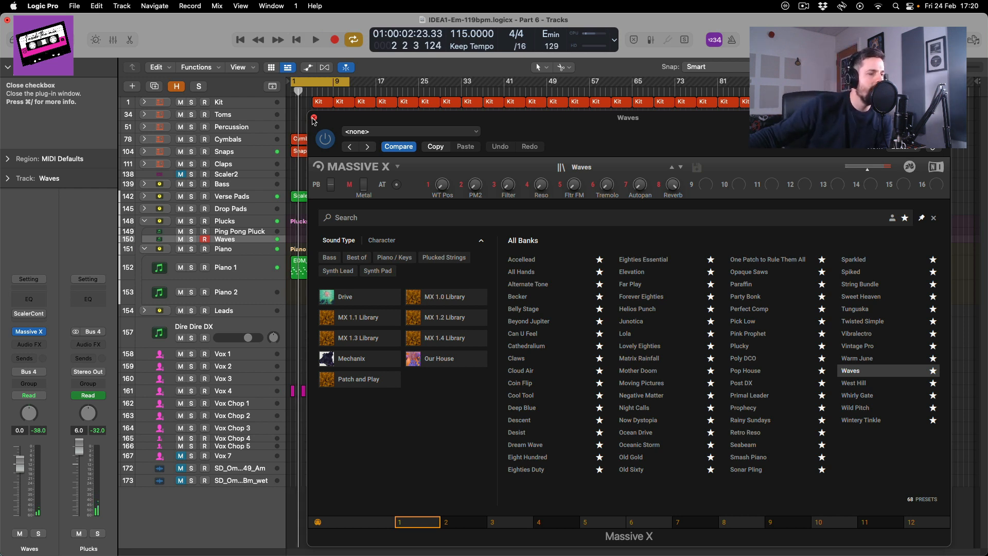
- Record a seven-note pluck part on the Waves track from bar 1, then close Massive X
key(r)
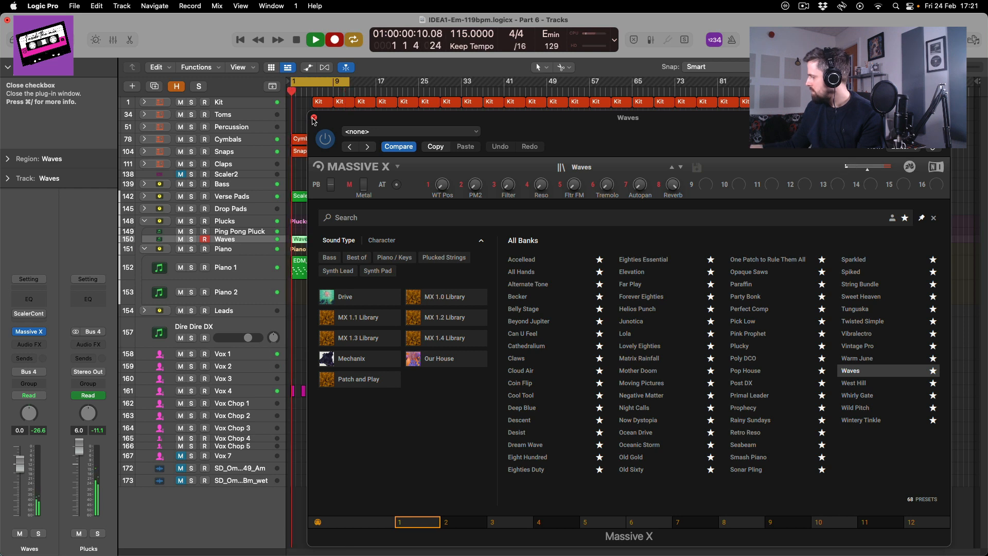
key(space)
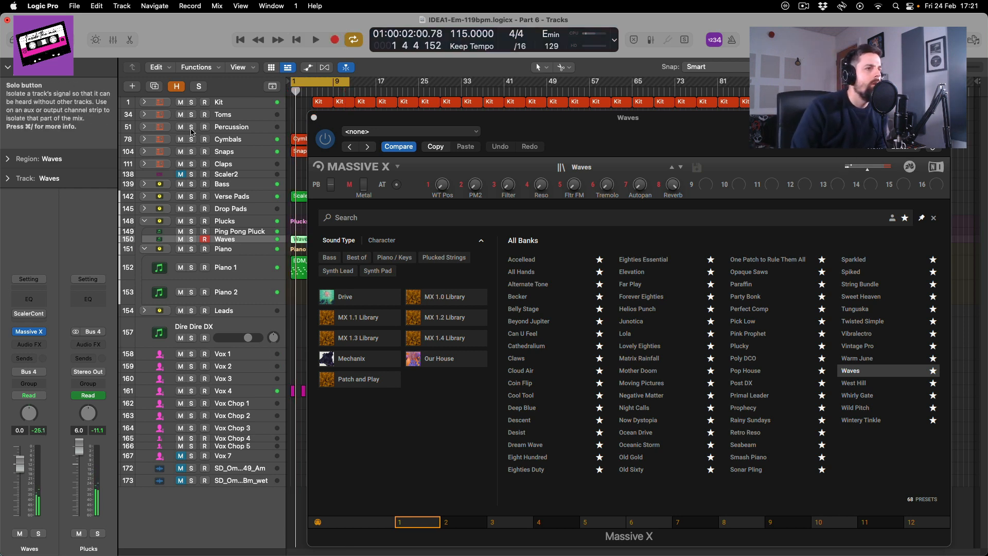
click(314, 118)
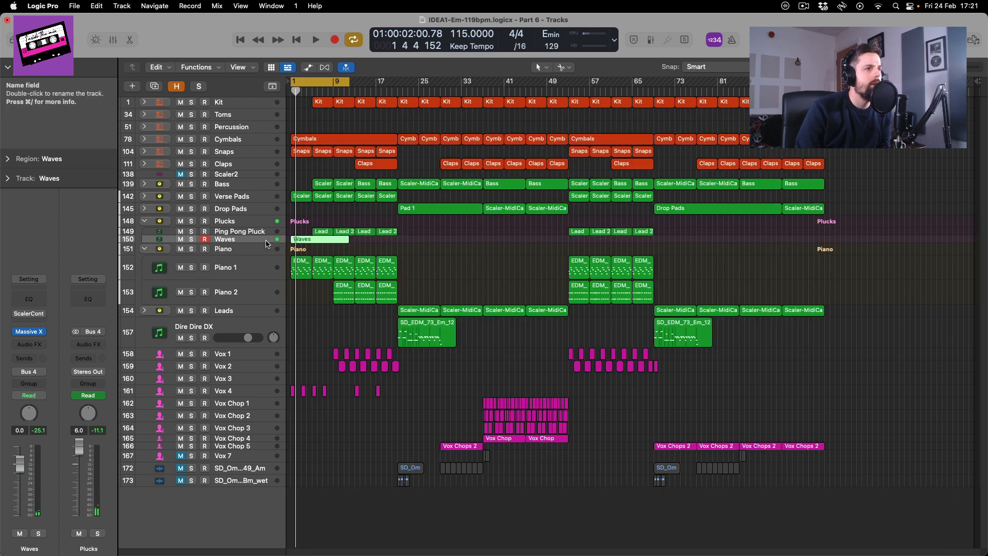
- Open the recorded Waves region for note editing, lengthen all seven notes to about three beats, and play it back
key(p)
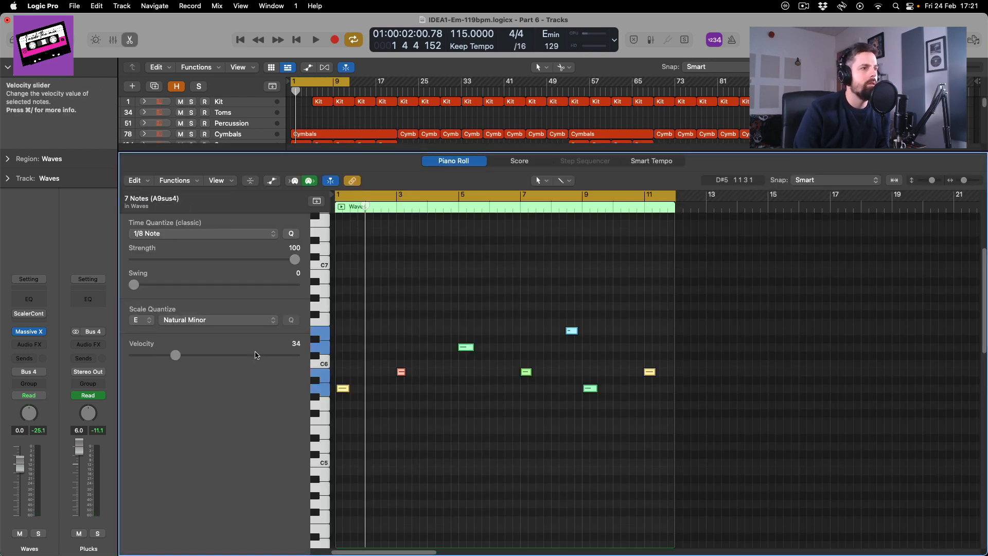
key(space)
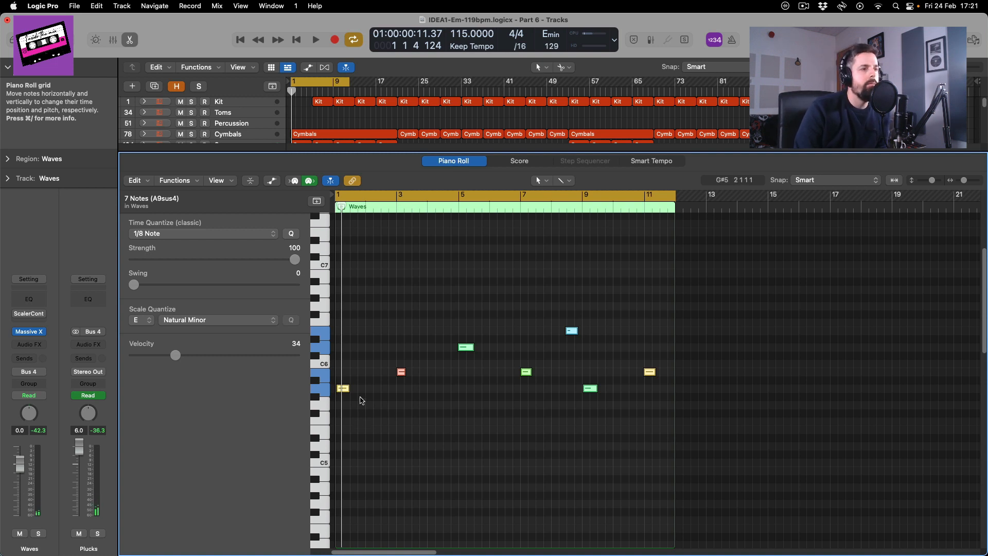
click(346, 389)
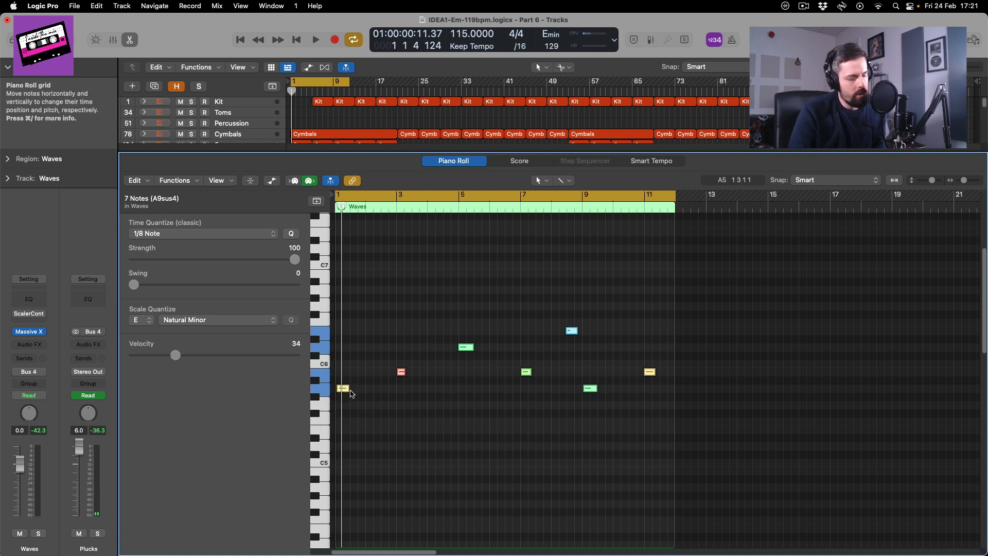
drag(350, 393, 358, 393)
click(556, 439)
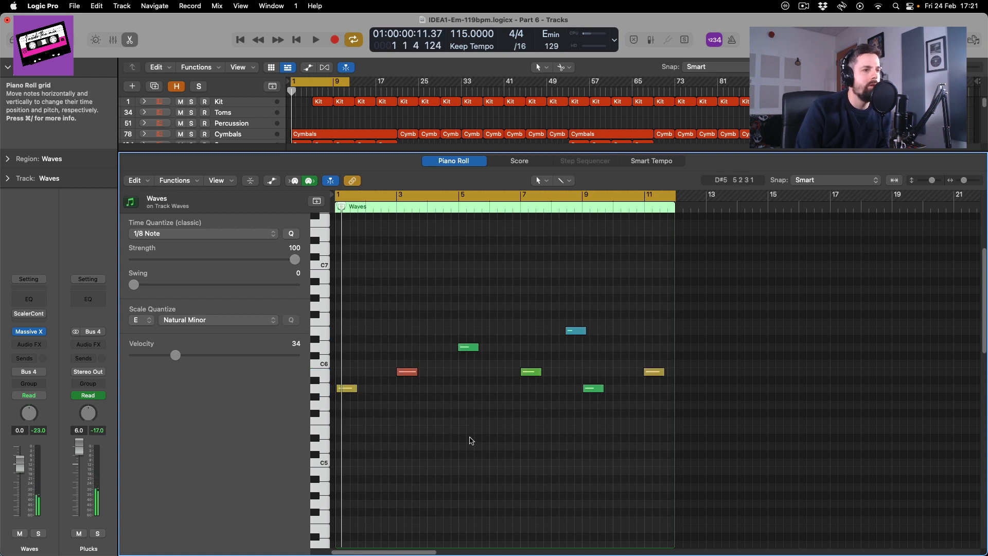
key(space)
key(z)
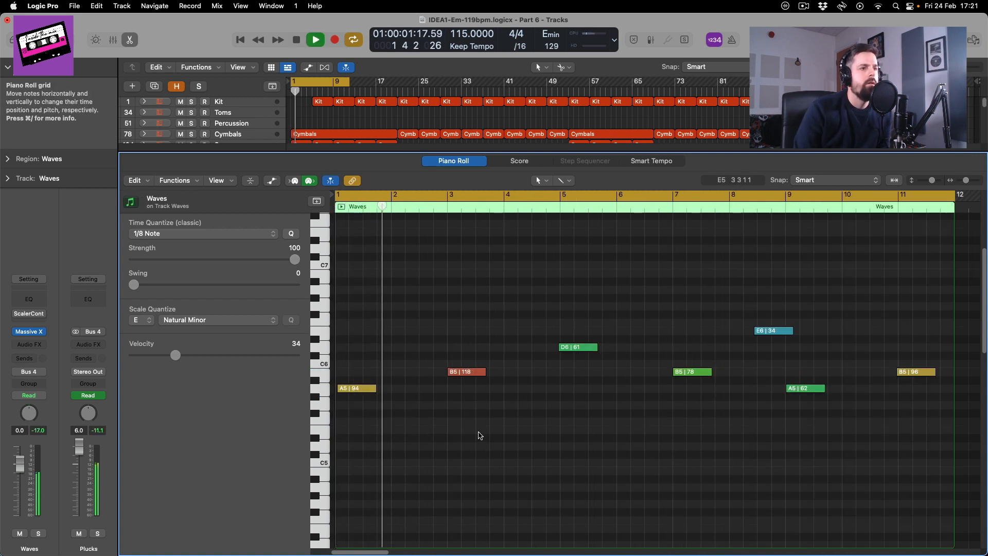
key(space)
- Show the note velocities, lower them together for all seven notes, with E6 reaching 23, and start playback
click(359, 389)
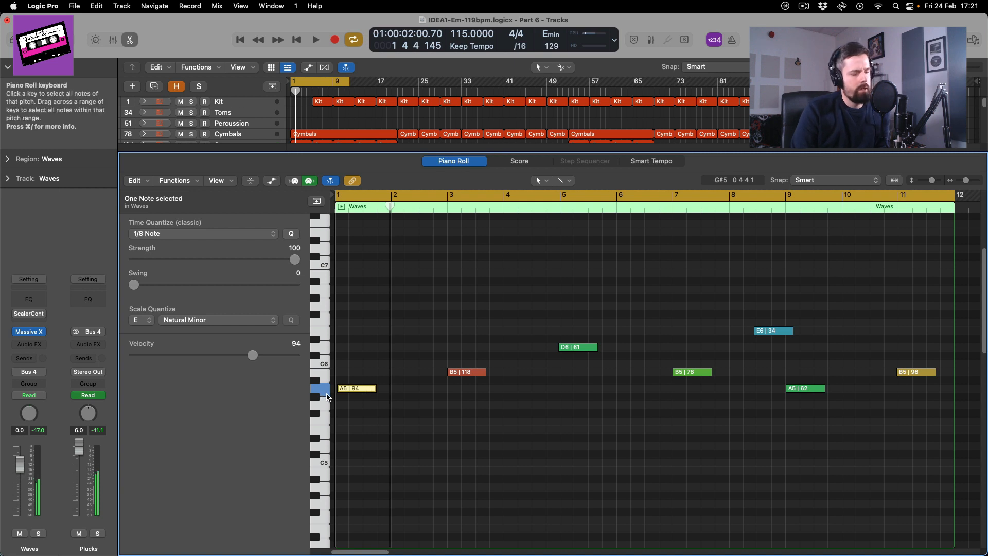
key(a)
key(super+a)
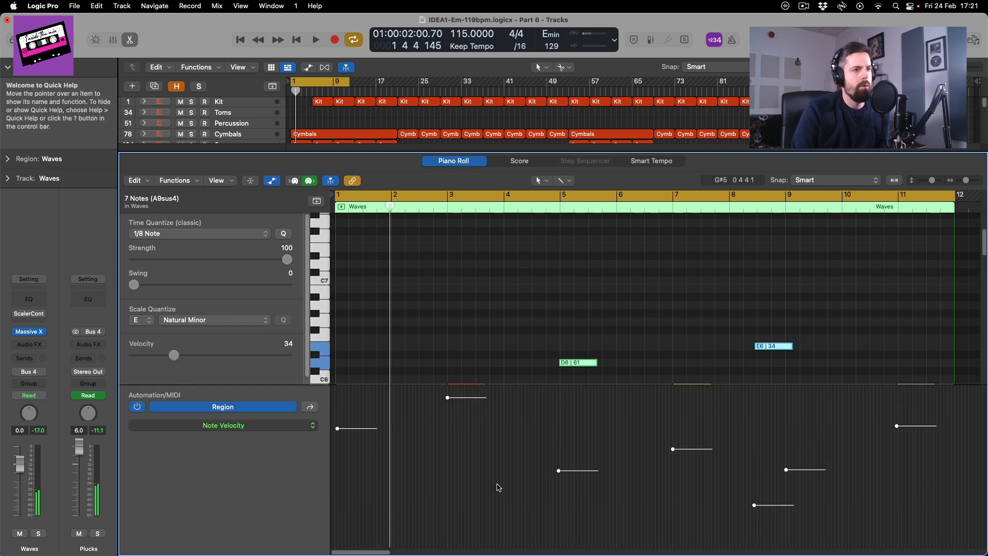
drag(352, 431, 357, 469)
key(space)
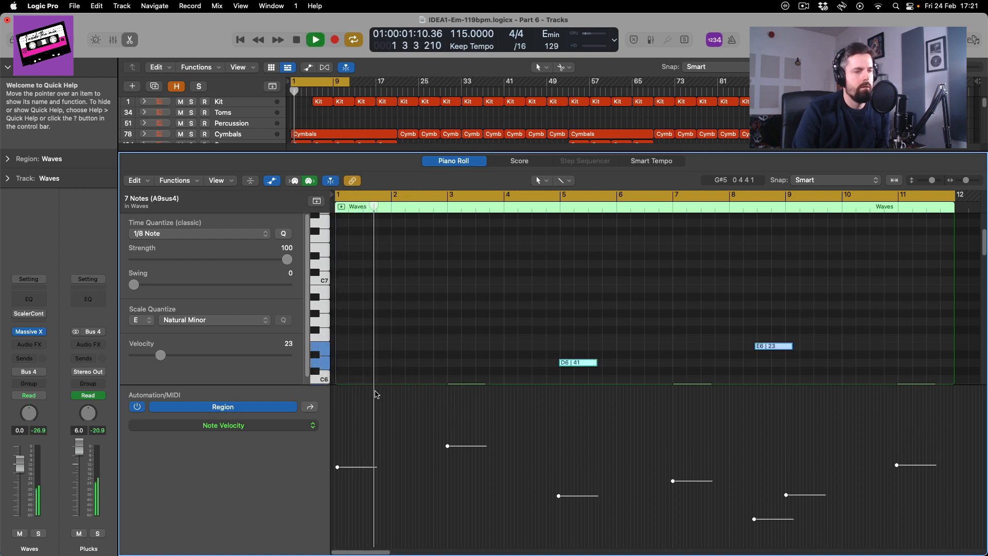
- Try to lower the velocity of the first Waves note further between playbacks
key(p)
key(p)
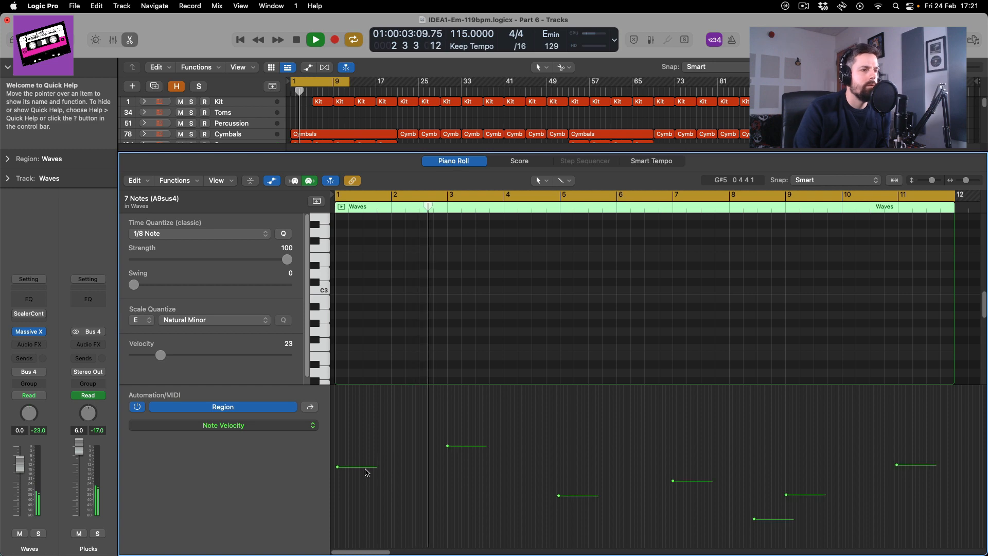
key(space)
drag(365, 466, 376, 487)
key(space)
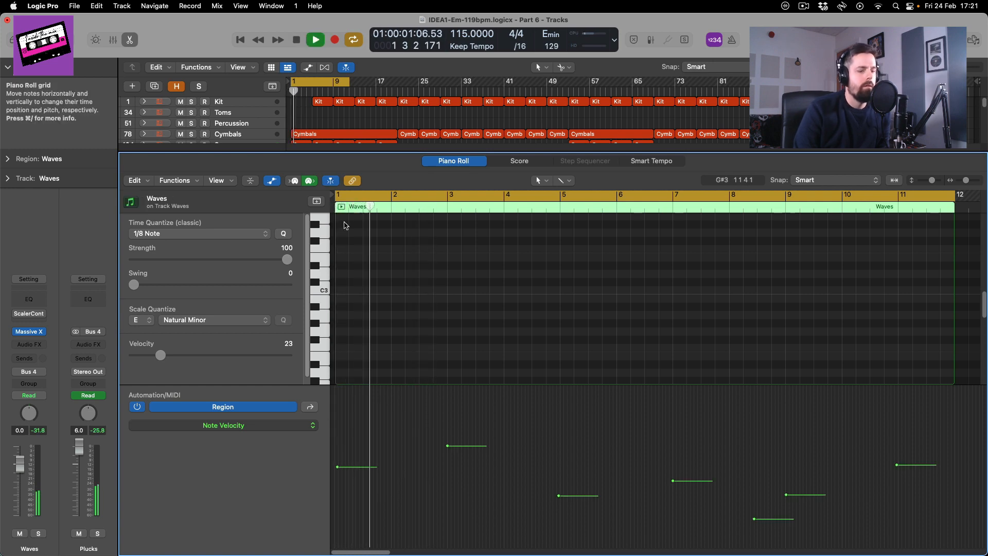
- Reopen the Waves region's notes with the velocity lane hidden, and stop playback
key(p)
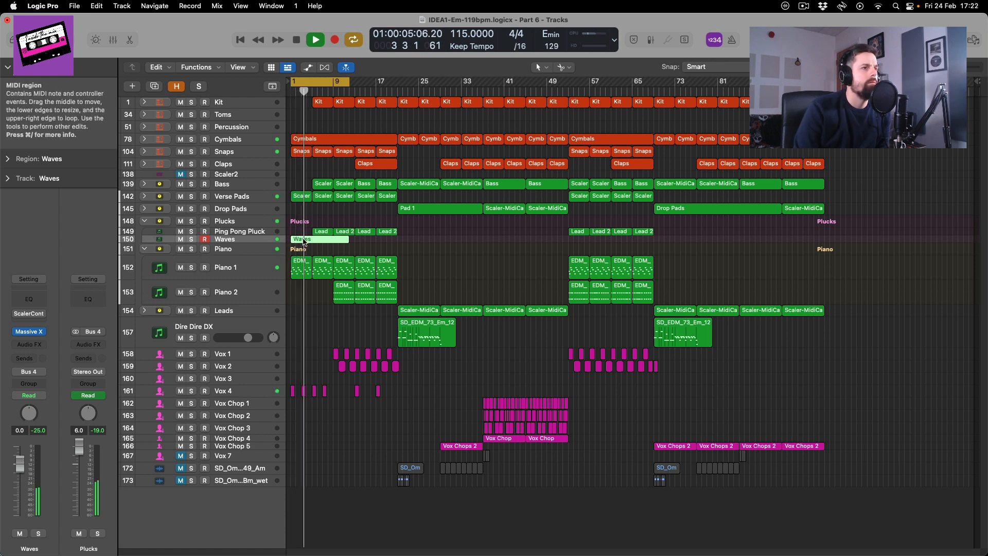
key(p)
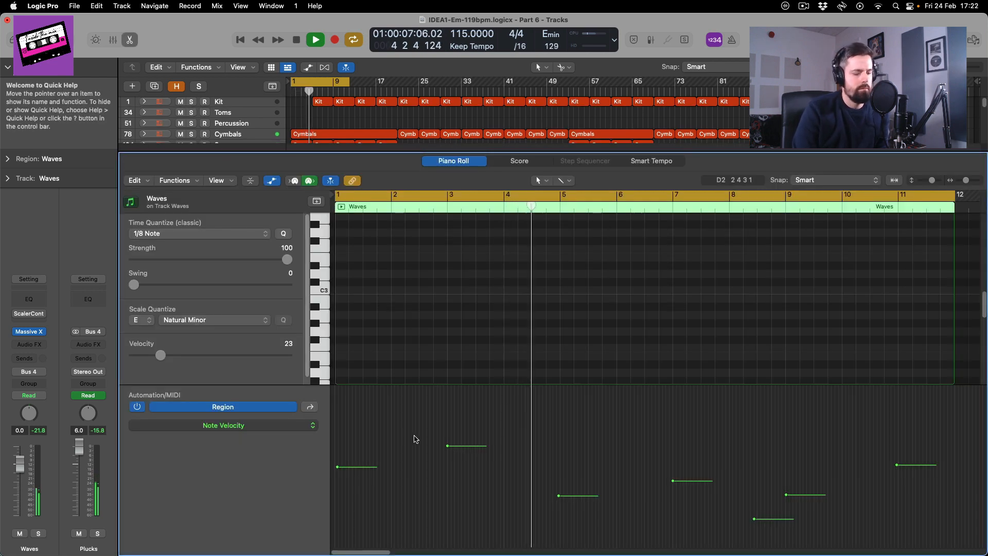
key(a)
scroll(488, 394, up, 10)
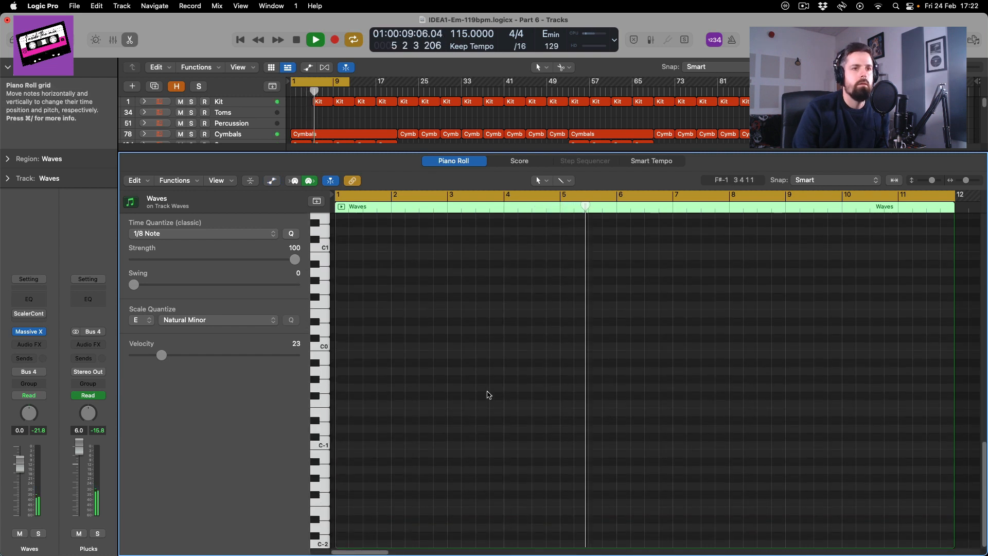
key(space)
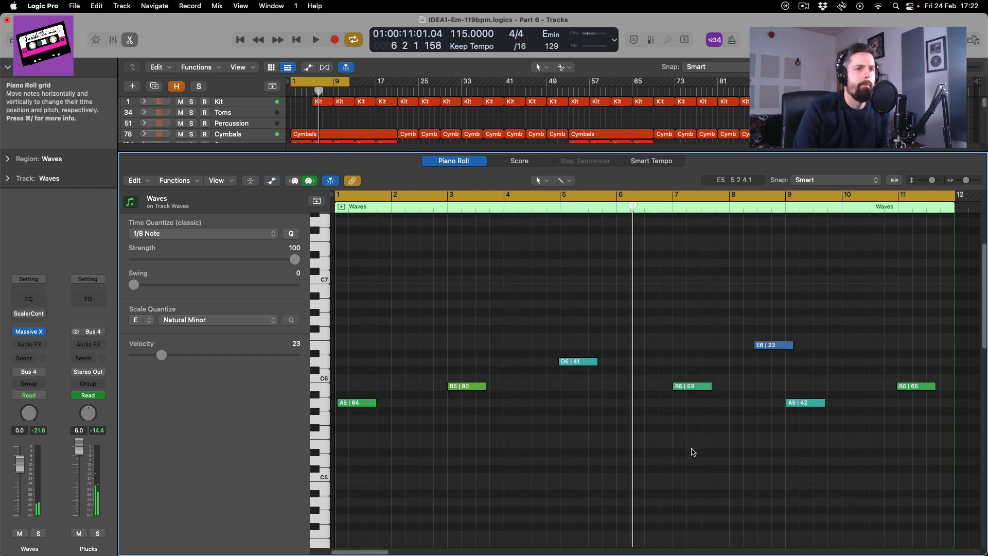
- Shift the B5 note at bar 3 slightly later and the D6 note at bar 5 slightly earlier, then play back
drag(936, 441, 330, 301)
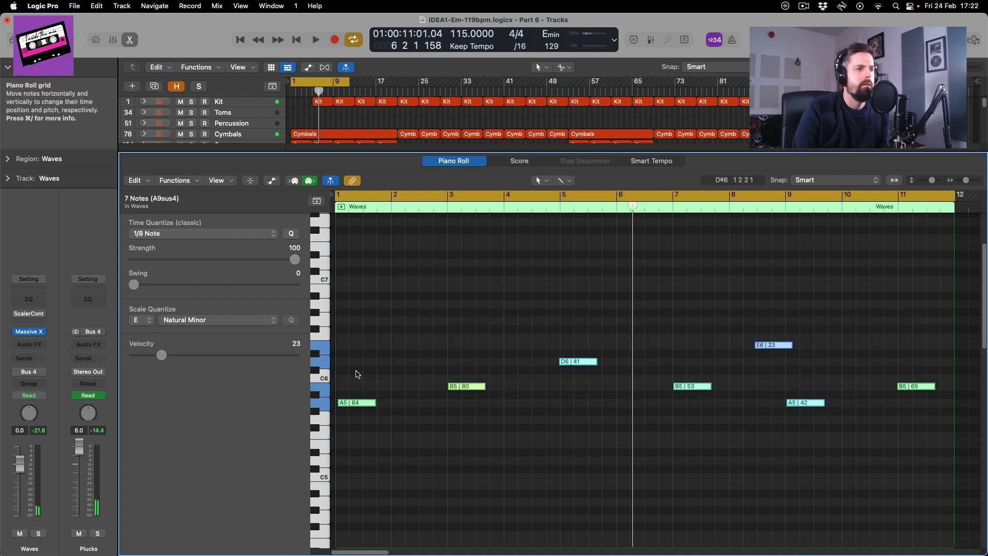
click(477, 401)
drag(463, 388, 472, 388)
drag(583, 363, 576, 363)
key(space)
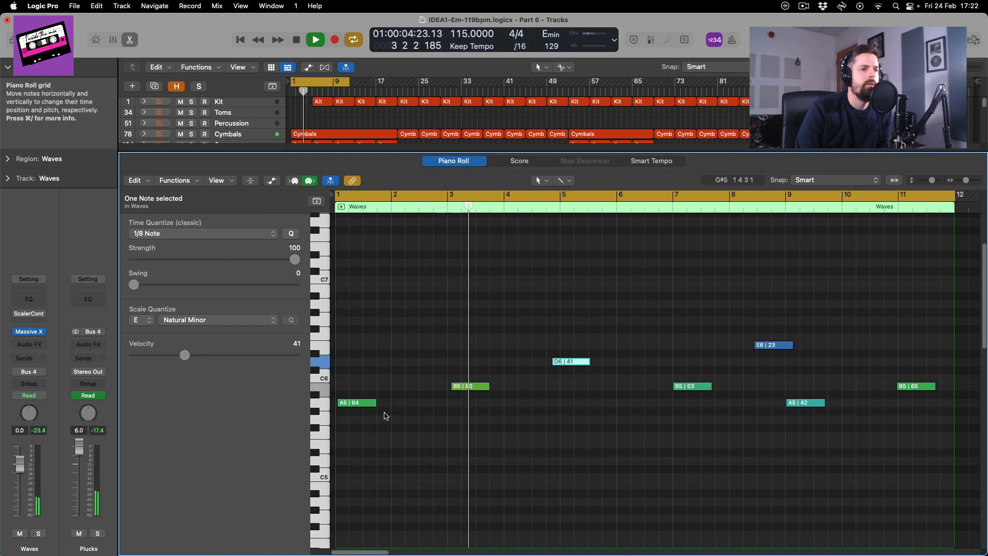
- Set the velocity of the B5 note at bar 3 to 40 and the A5 note at bar 1 to 36
click(475, 386)
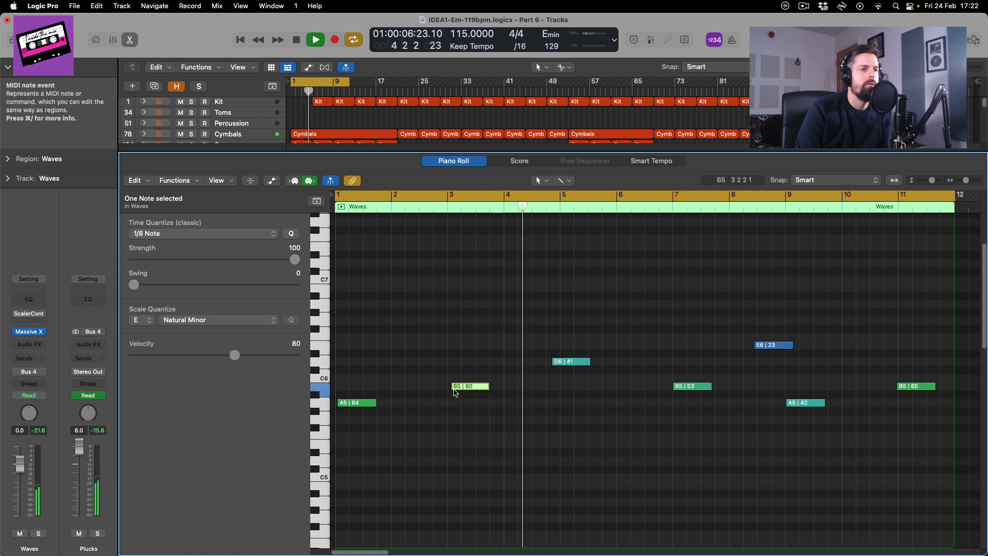
drag(237, 351, 177, 357)
click(360, 403)
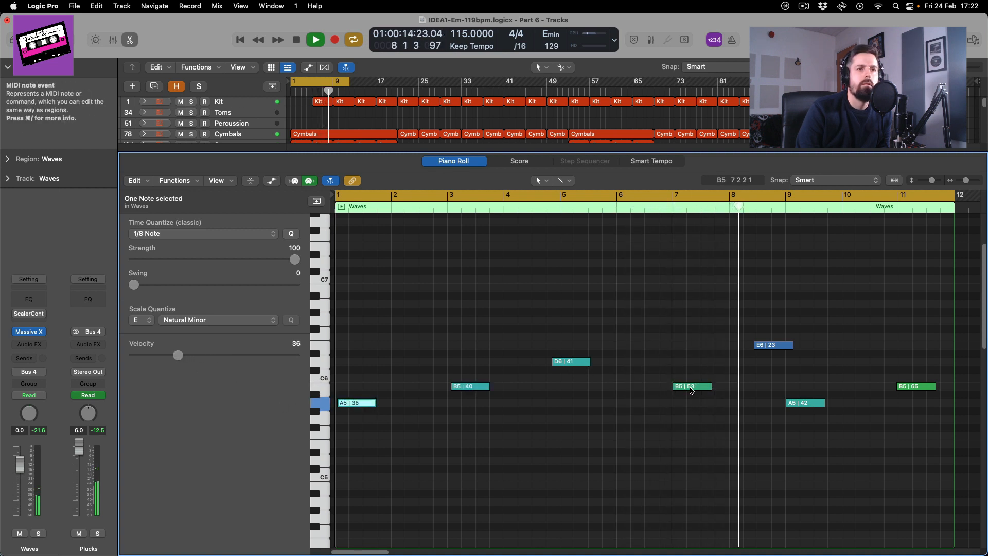
- Shift the B5 at bar 7 and the A5 at bar 9 slightly later, and set the E6 velocity to 36
click(693, 389)
drag(693, 389, 697, 389)
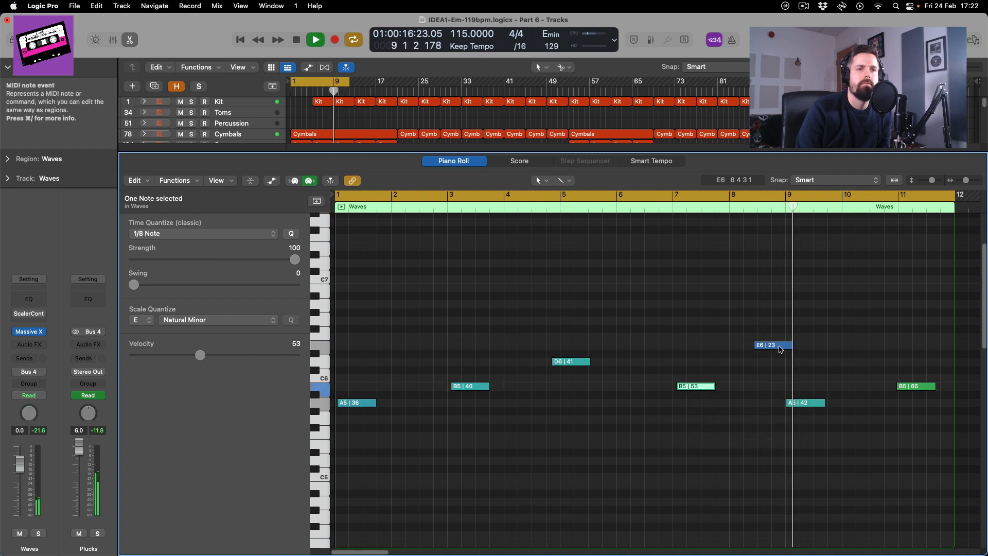
click(776, 348)
drag(161, 355, 178, 357)
click(795, 403)
drag(795, 403, 799, 403)
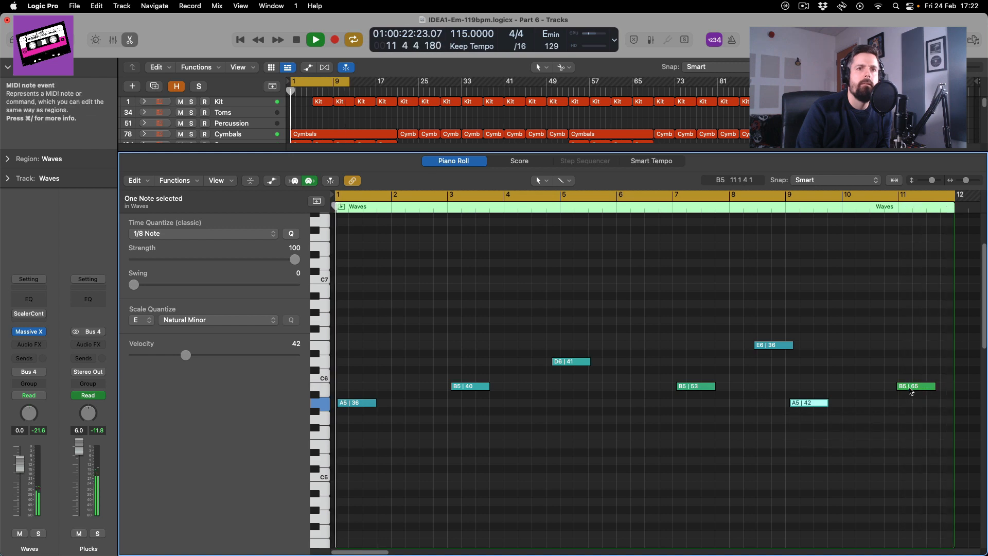
- Delete the B5 note at bar 11 and shorten the Waves region and cycle range so both end at bar 9
key(space)
key(e)
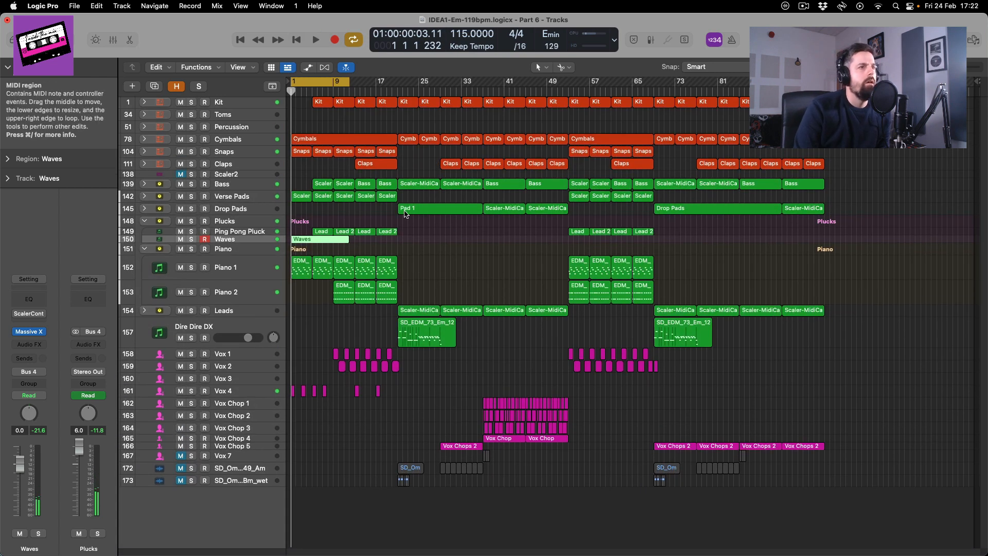
double_click(317, 239)
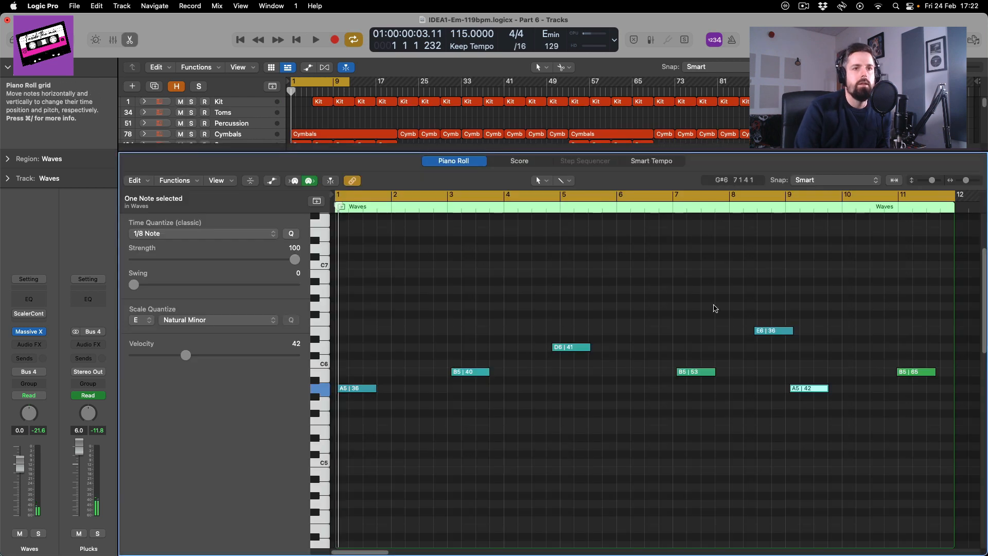
click(922, 320)
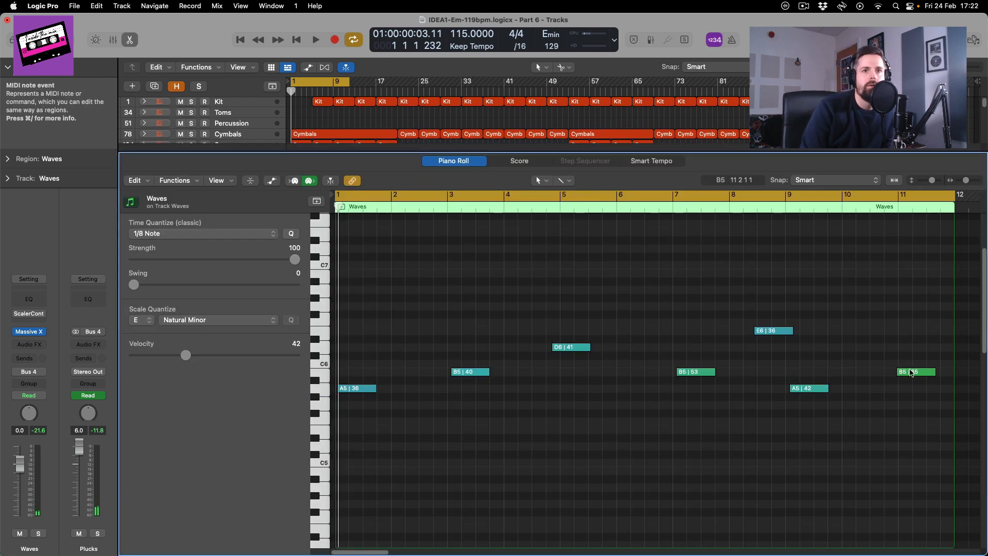
click(909, 372)
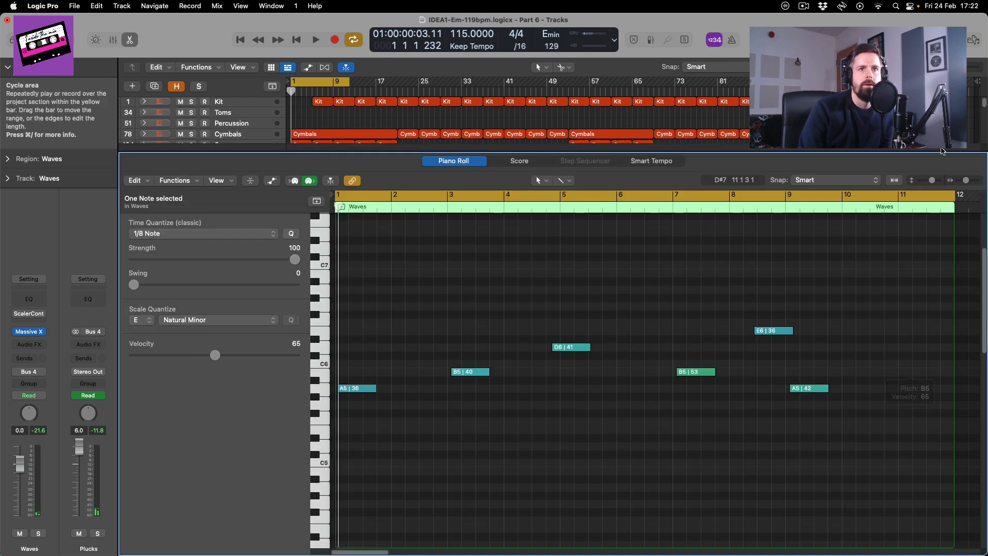
drag(955, 230, 787, 243)
key(e)
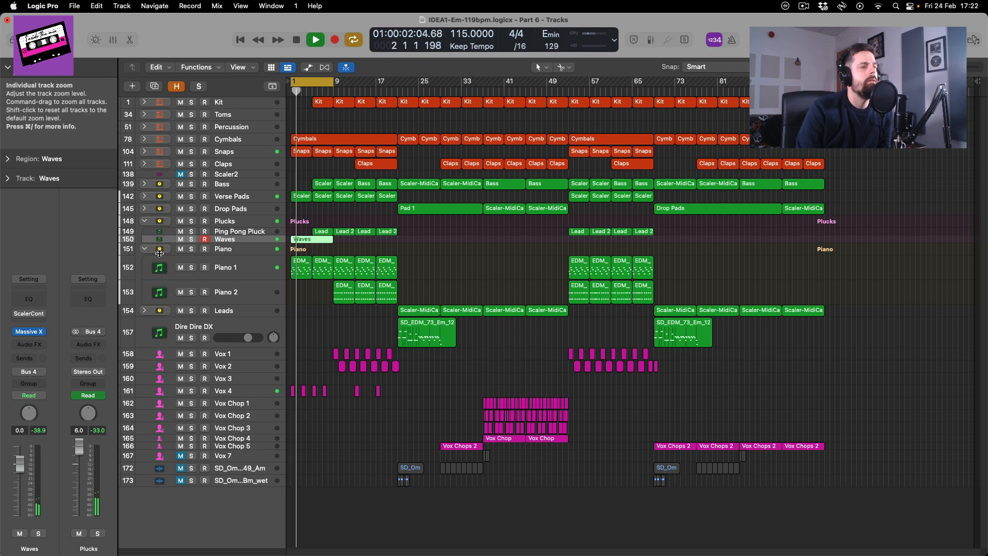
- Add a Bus 7 reverb send at about -11.5 dB to the Waves channel and play back from the start
click(30, 359)
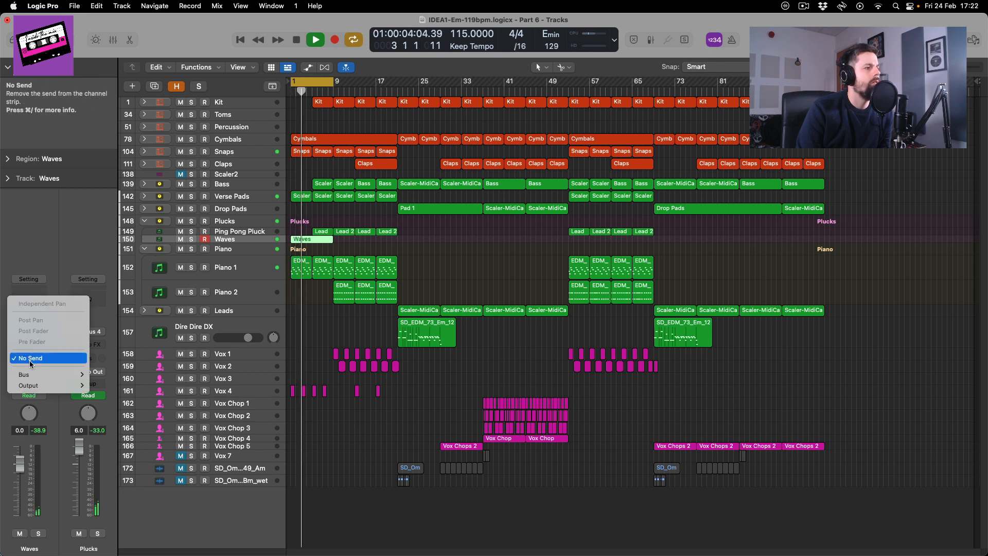
mouse_move(30, 374)
click(119, 323)
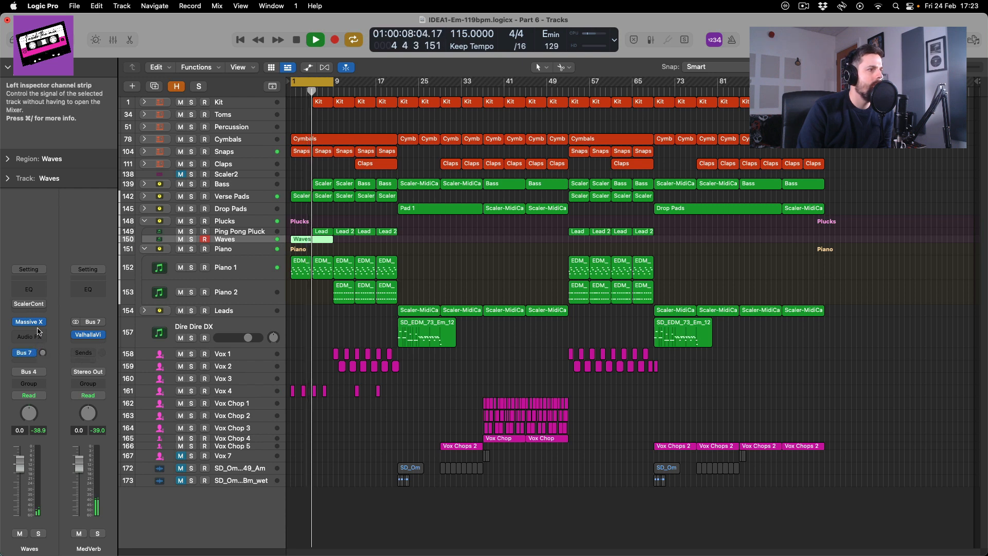
key(space)
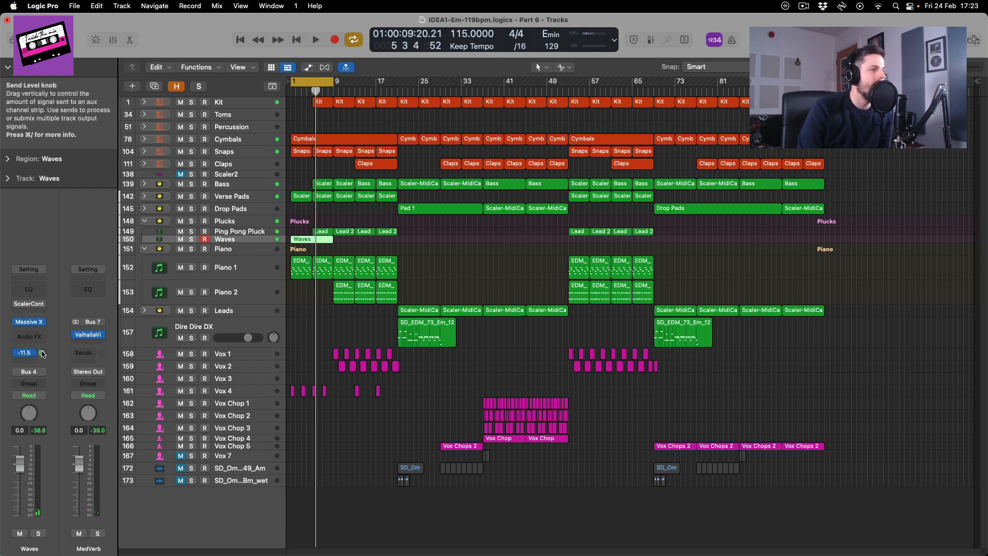
key(Return)
key(space)
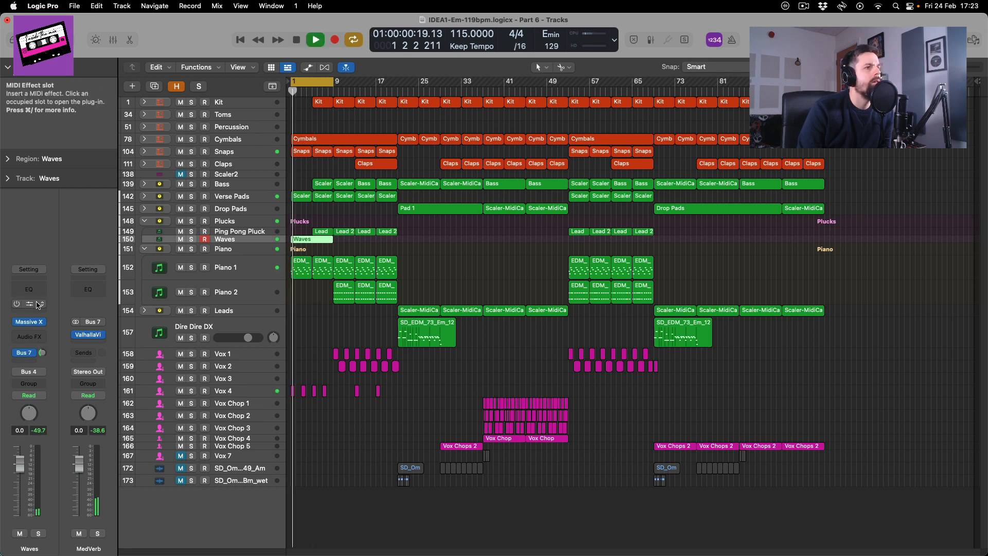
- Insert a Channel EQ on the Waves track with a 24 dB/Oct high-cut at 9150 Hz and Q 0.60
click(38, 291)
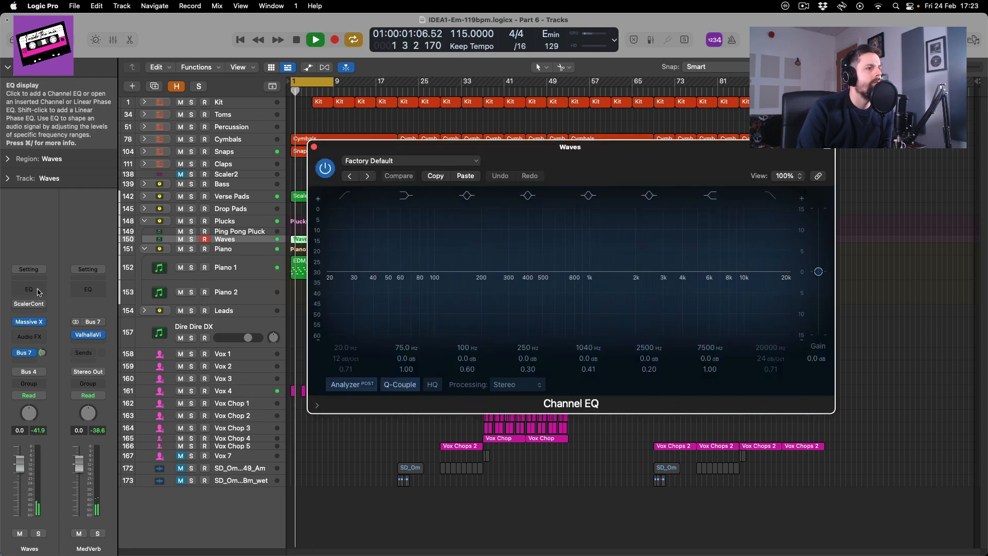
click(775, 201)
drag(787, 279, 691, 291)
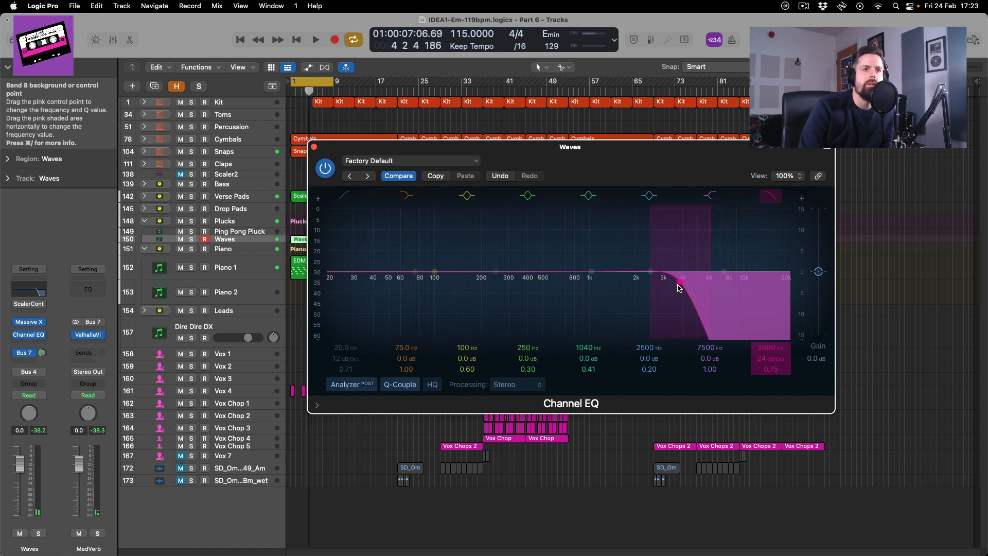
key(space)
drag(675, 288, 738, 288)
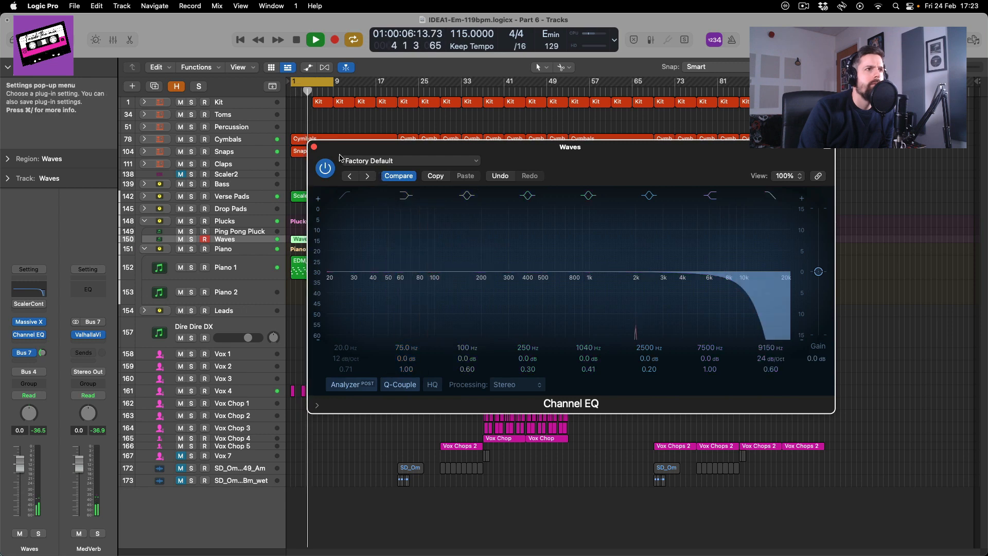
click(313, 147)
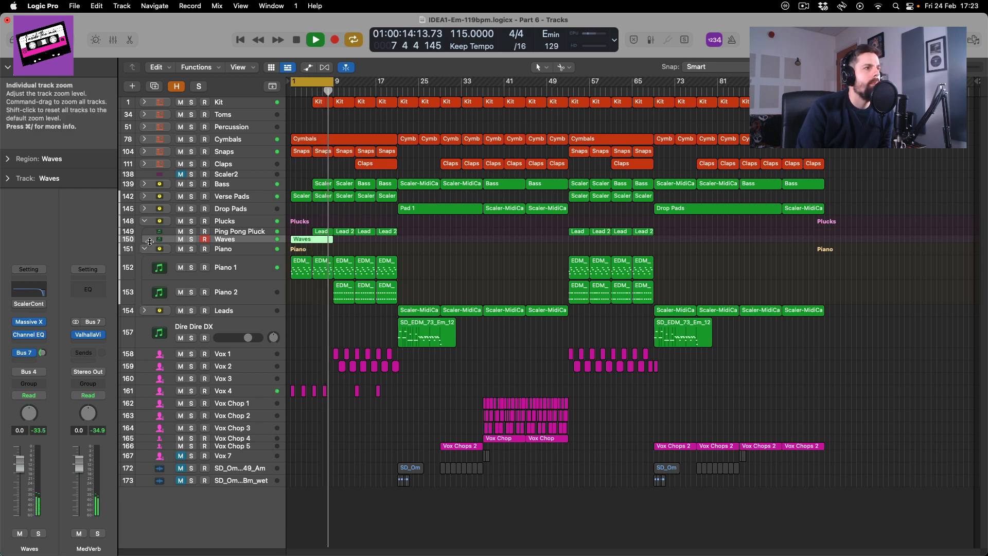
- Enlarge the Waves track's height, repeat its region once from bar 9, and listen to the arrangement
drag(149, 242, 149, 265)
key(super+r)
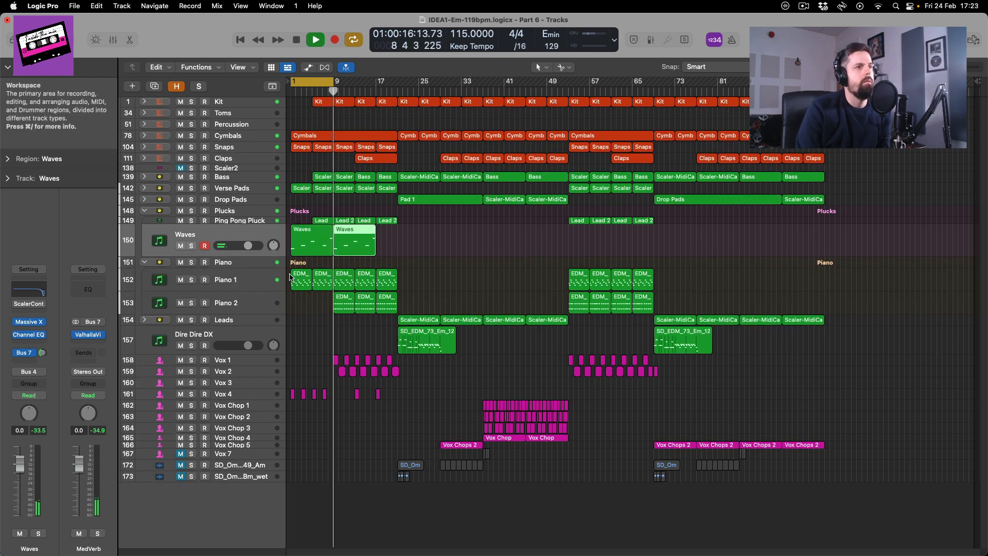
key(space)
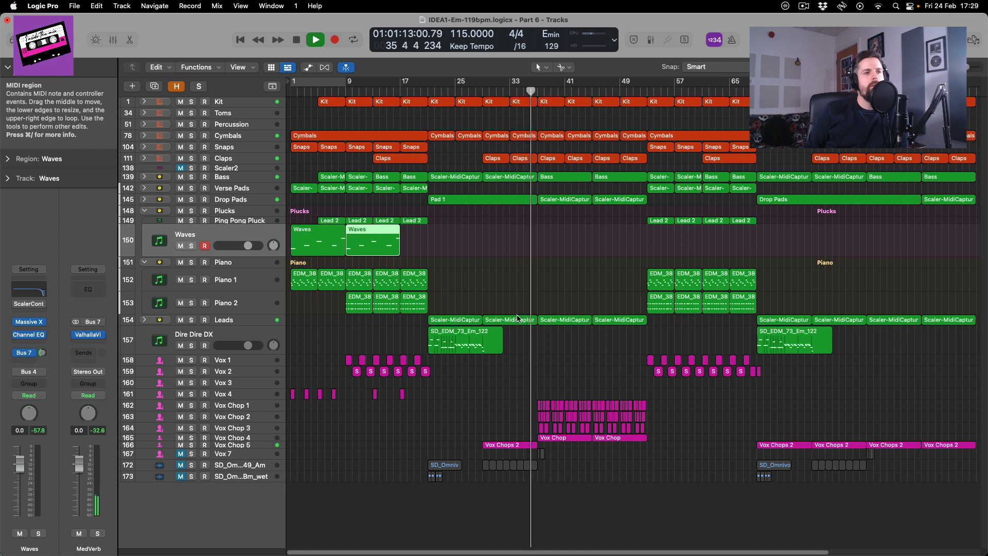
key(space)
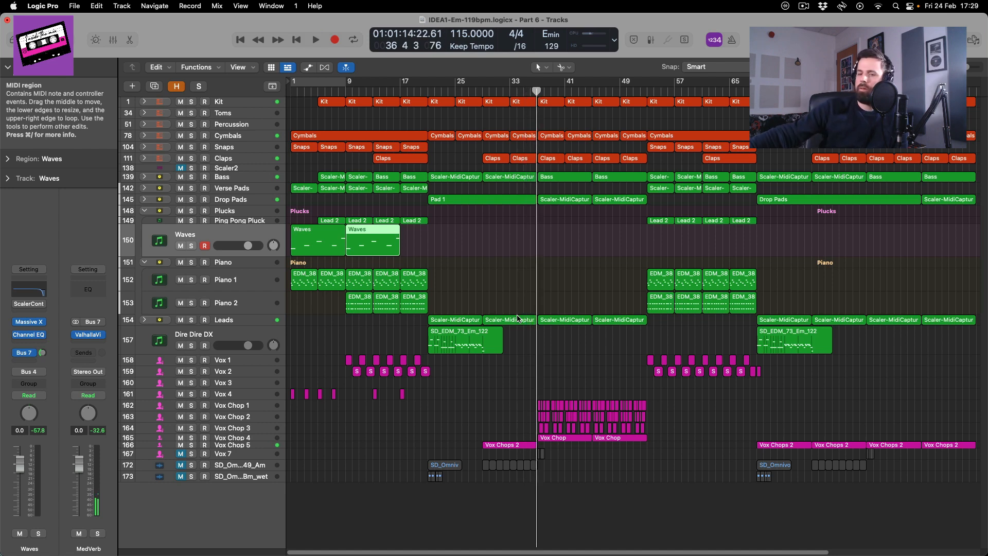